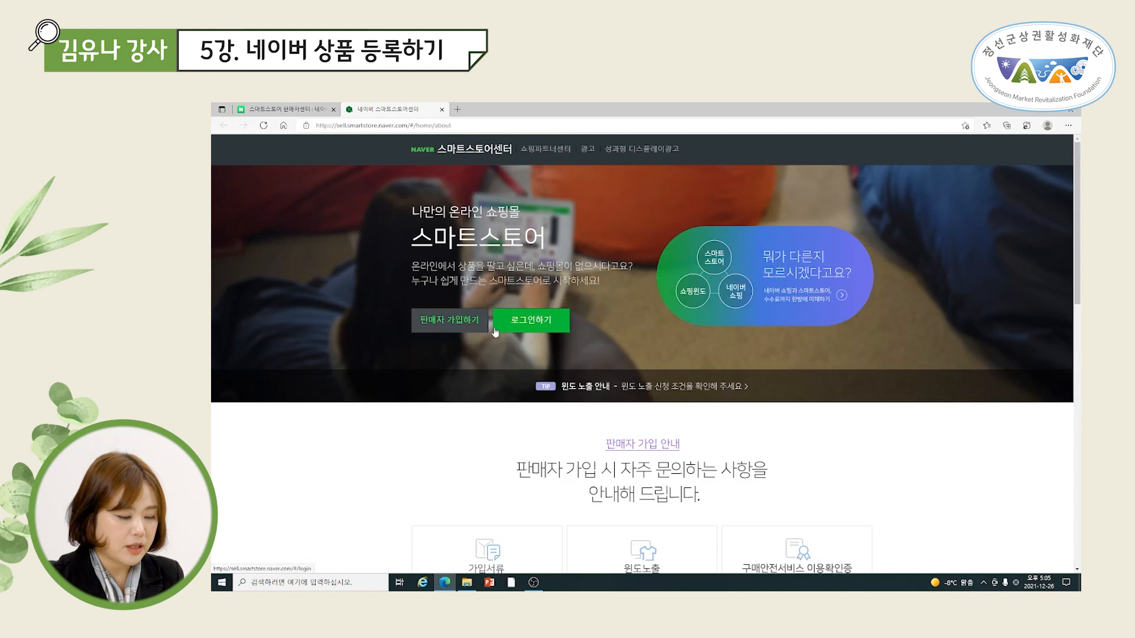
Log in to the 스마트스토어센터 with the Naver ID account.
left_click(511, 330)
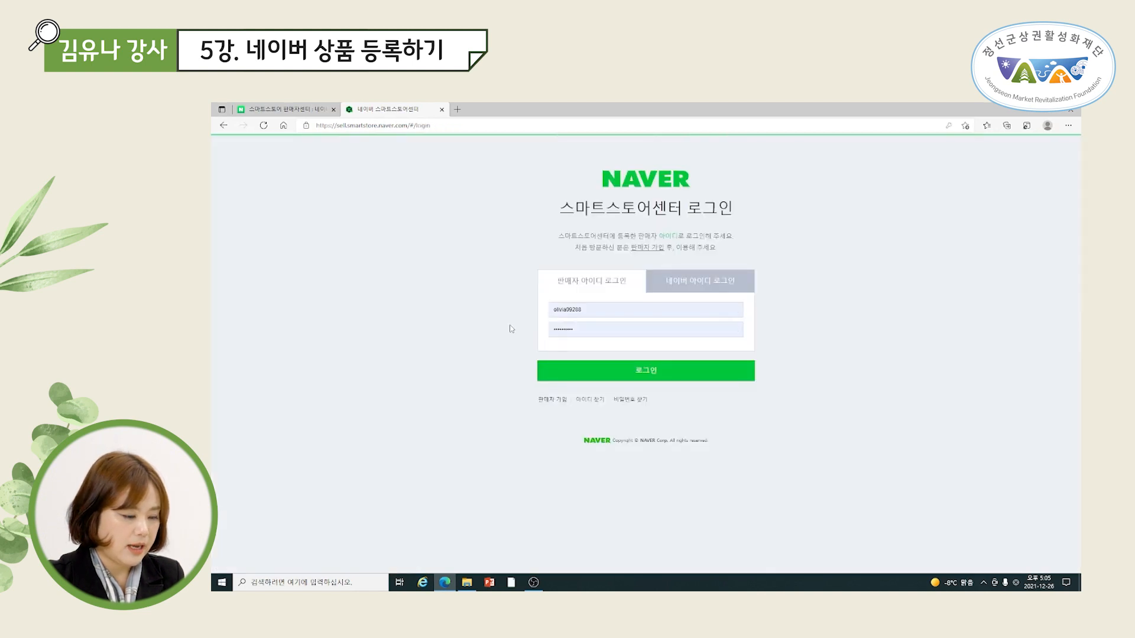
left_click(702, 283)
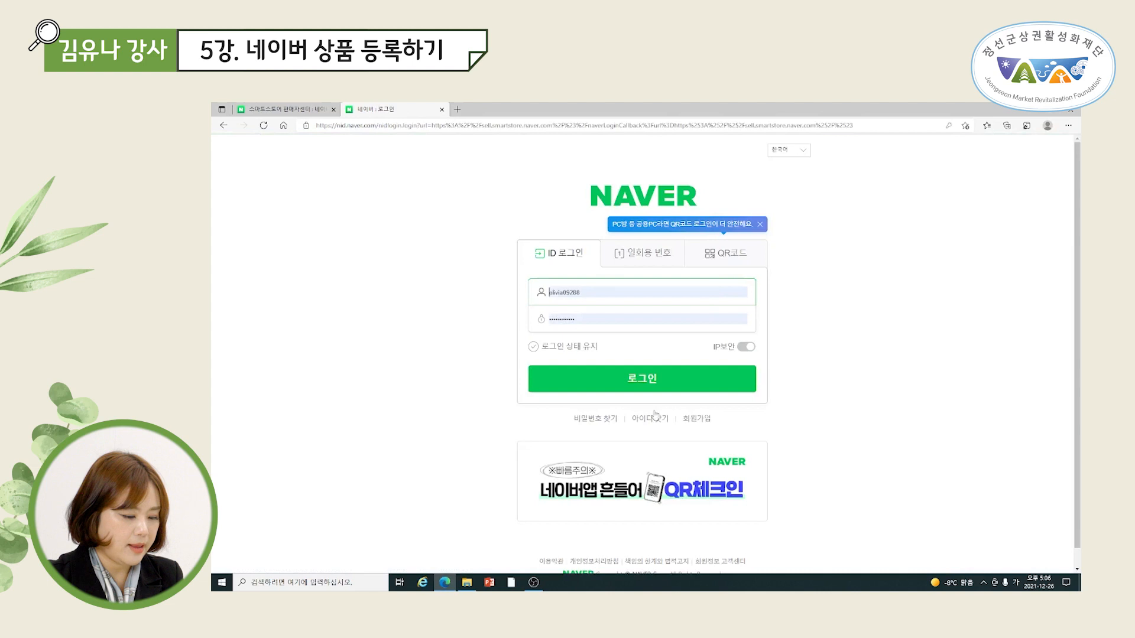
left_click(651, 390)
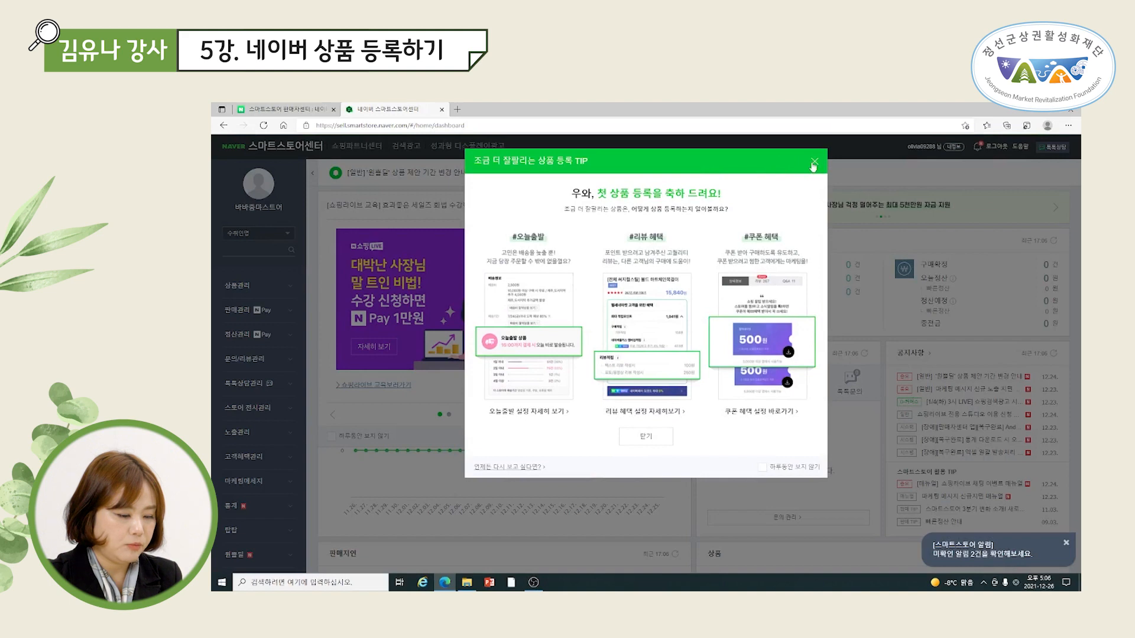
Dismiss the dashboard's tip and promotion pop-ups and open the 상품 등록 form under 상품관리.
left_click(814, 161)
left_click(676, 194)
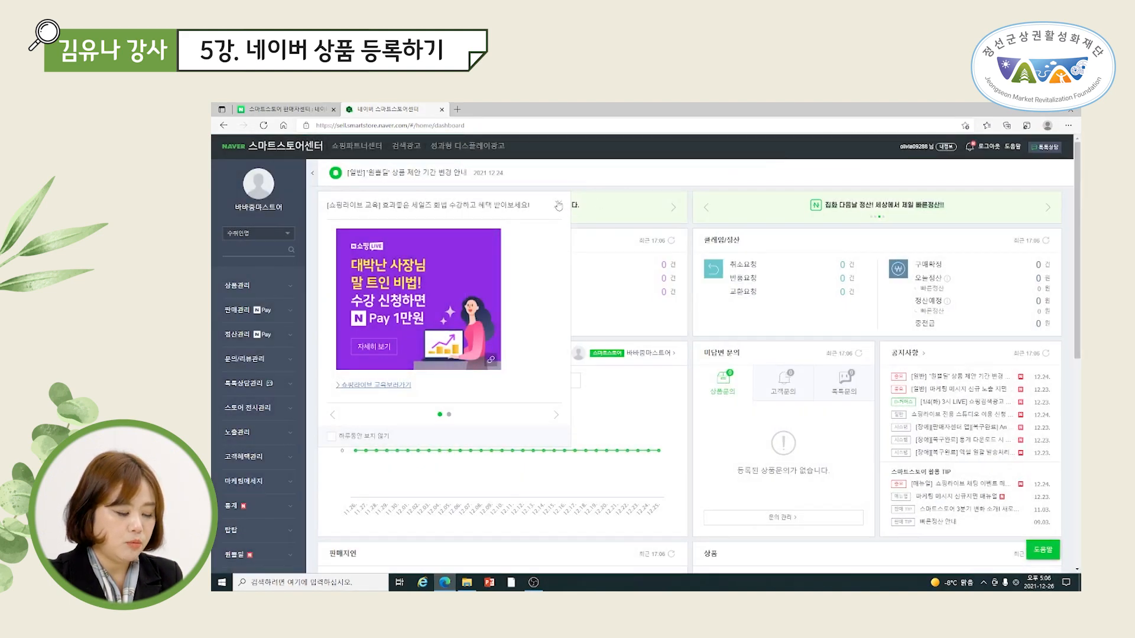
left_click(558, 205)
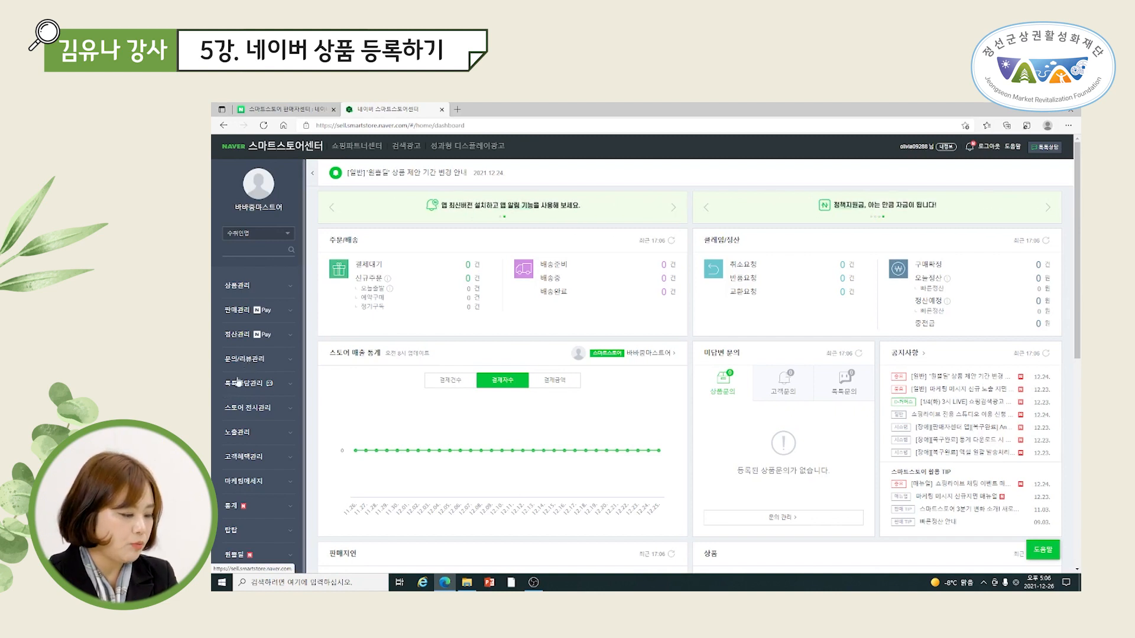
left_click(247, 286)
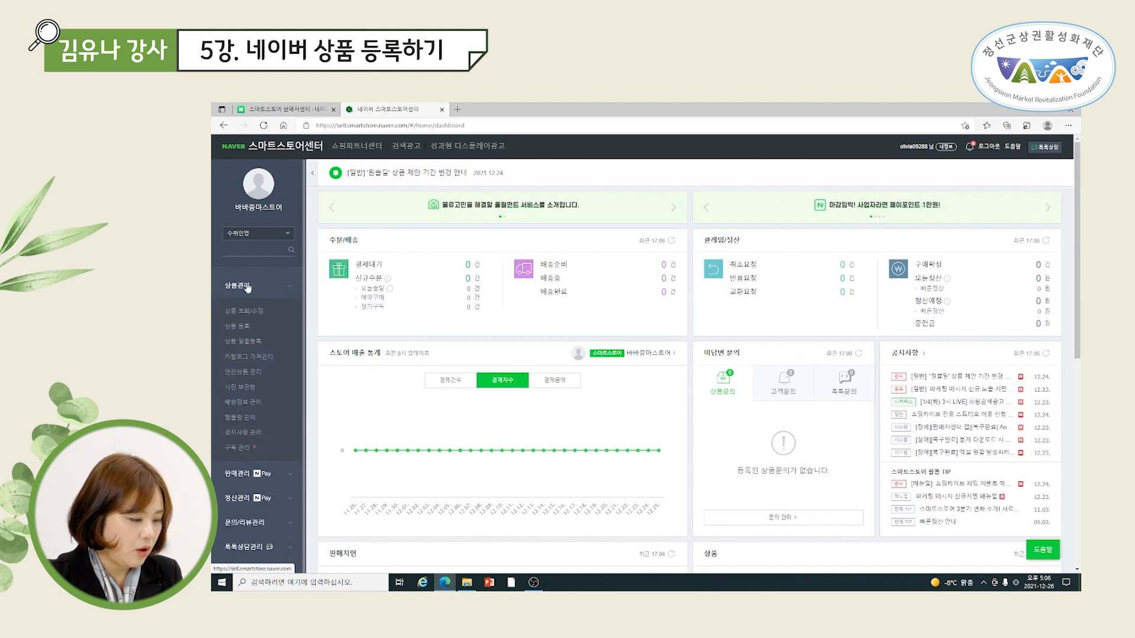
left_click(246, 326)
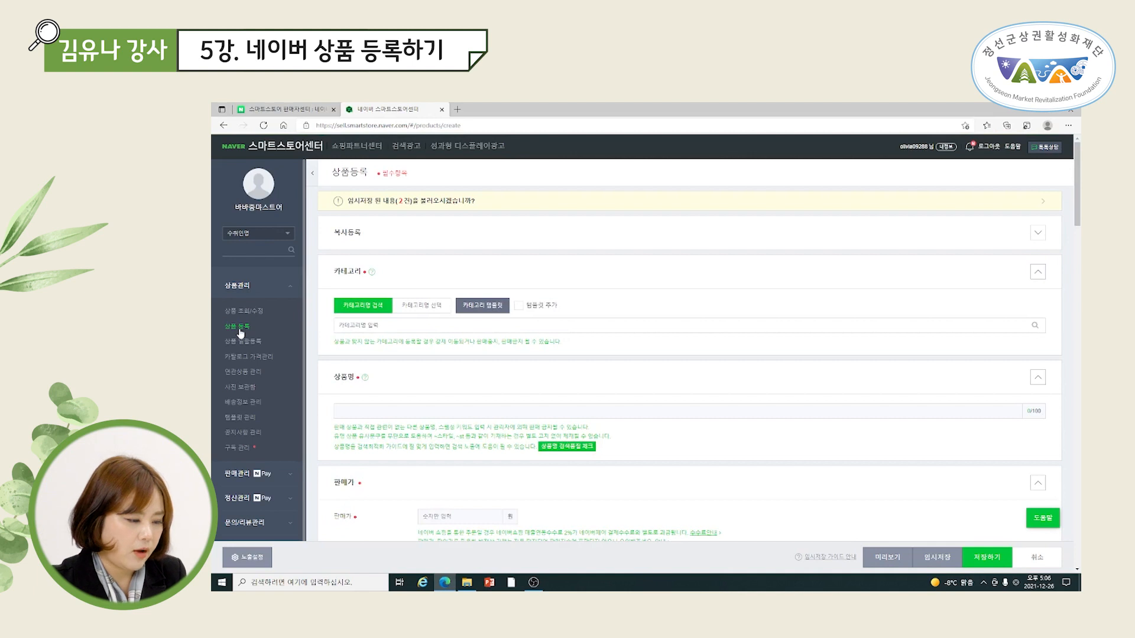
Check the list of temporarily saved drafts and look over the sections of the product registration form.
left_click(410, 204)
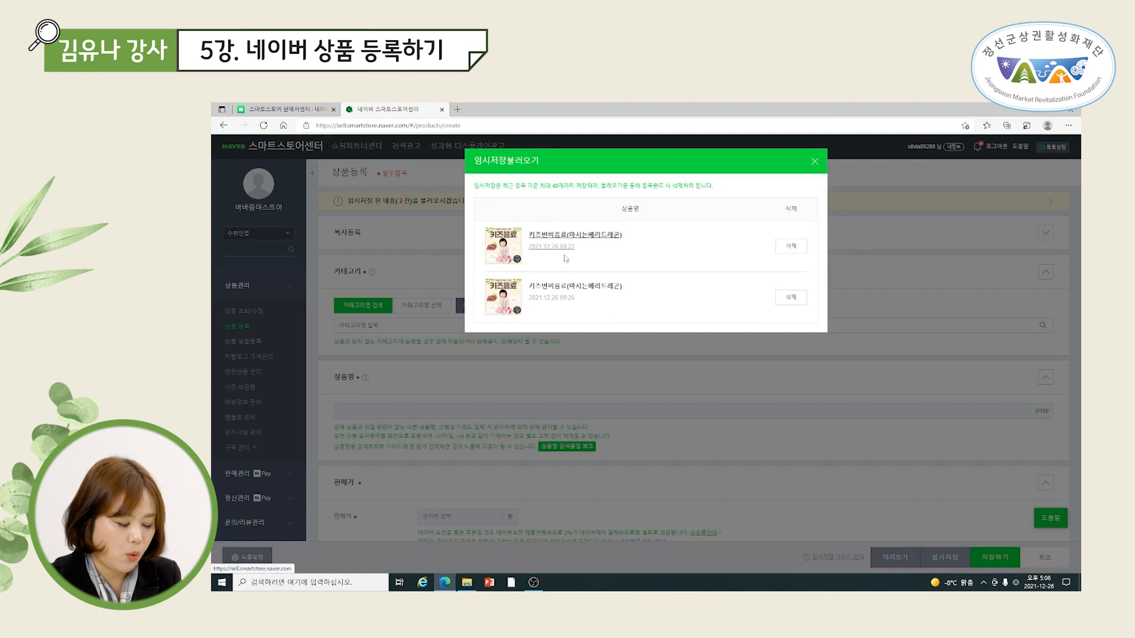
left_click(814, 161)
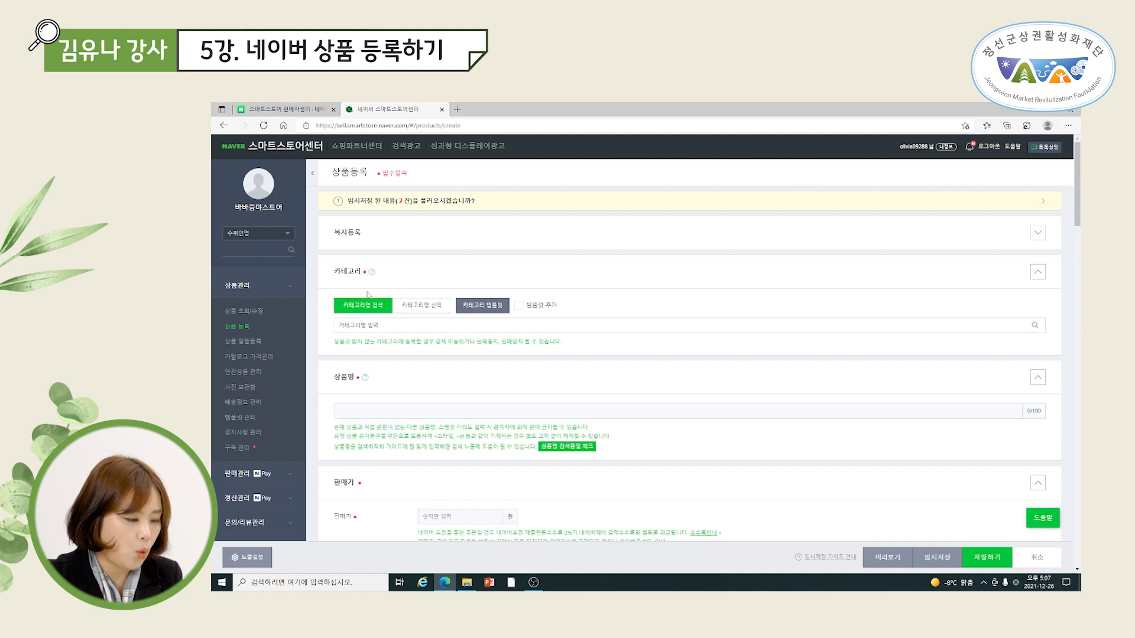
scroll(371, 338, "down", 2)
scroll(371, 338, "down", 3)
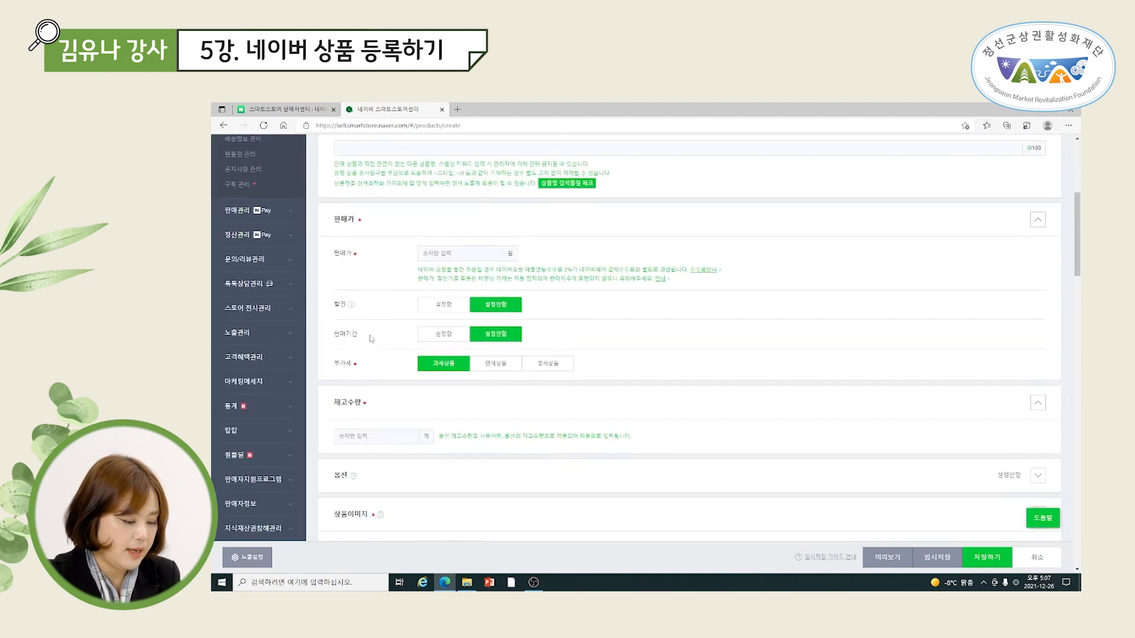
scroll(371, 338, "up", 5)
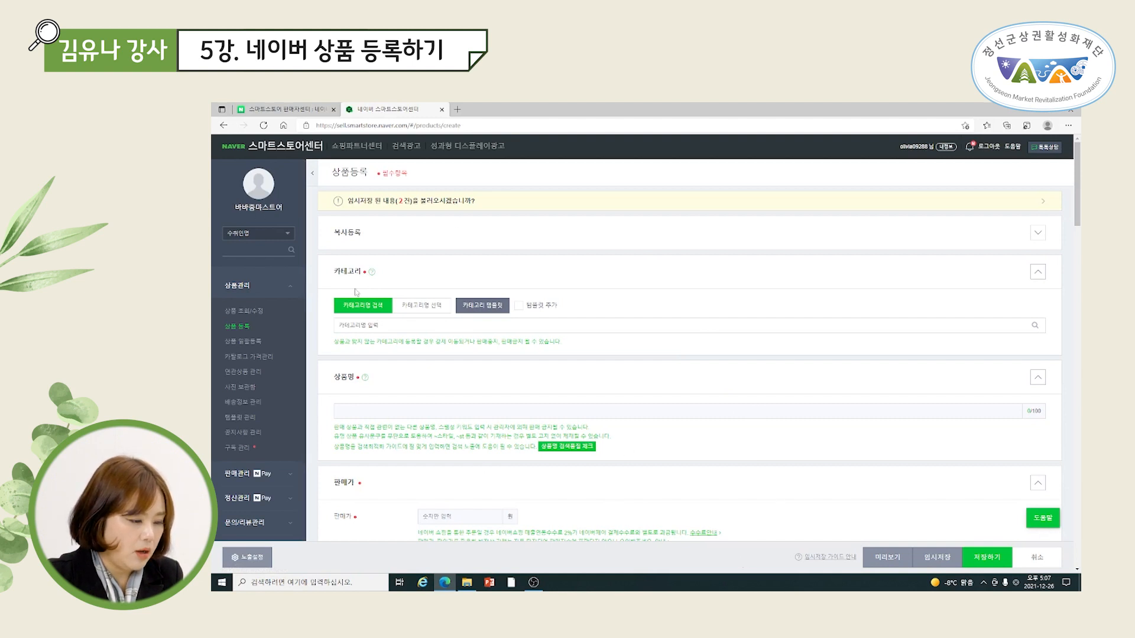
Set the category through 카테고리명 검색 to the recently registered 출산/육아>아기간식>유아음료 and dismiss the notice.
left_click(358, 311)
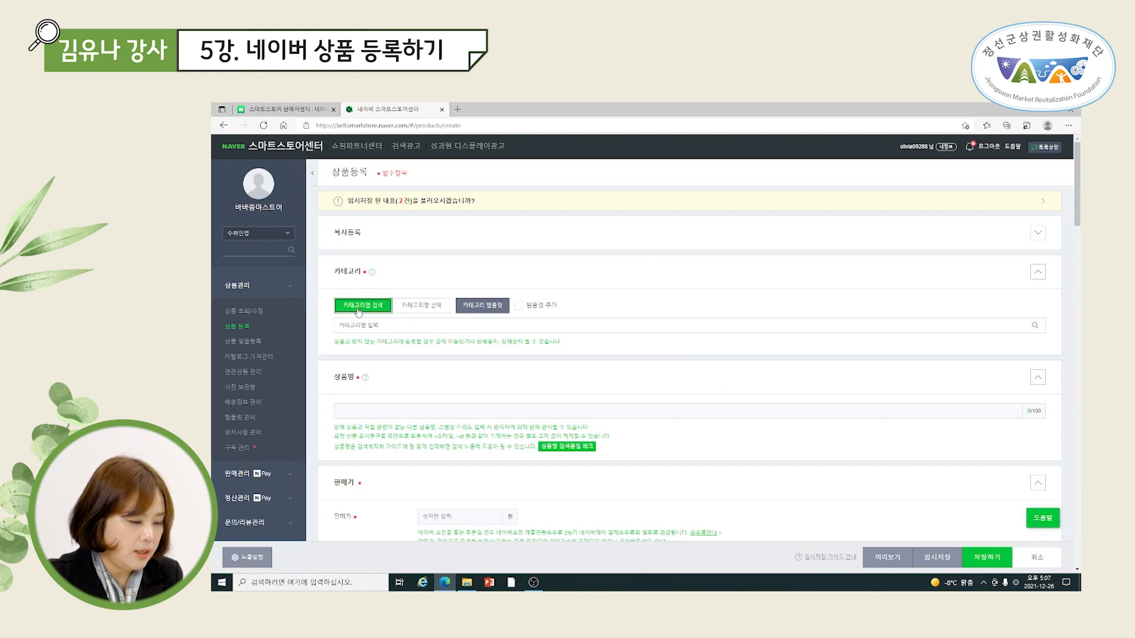
left_click(357, 324)
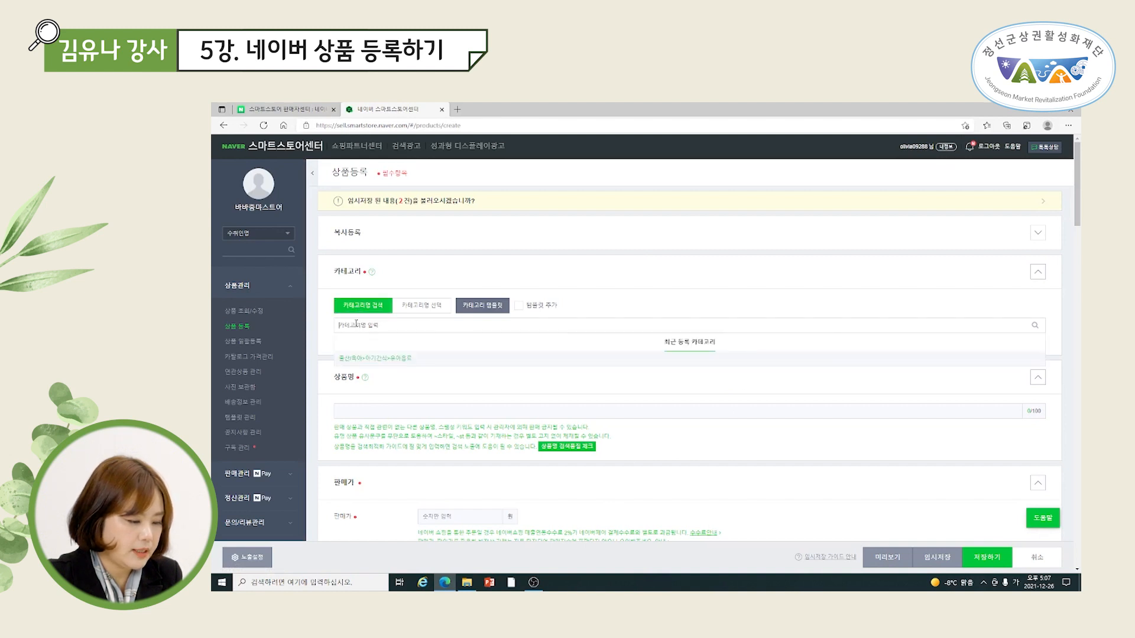
left_click(385, 358)
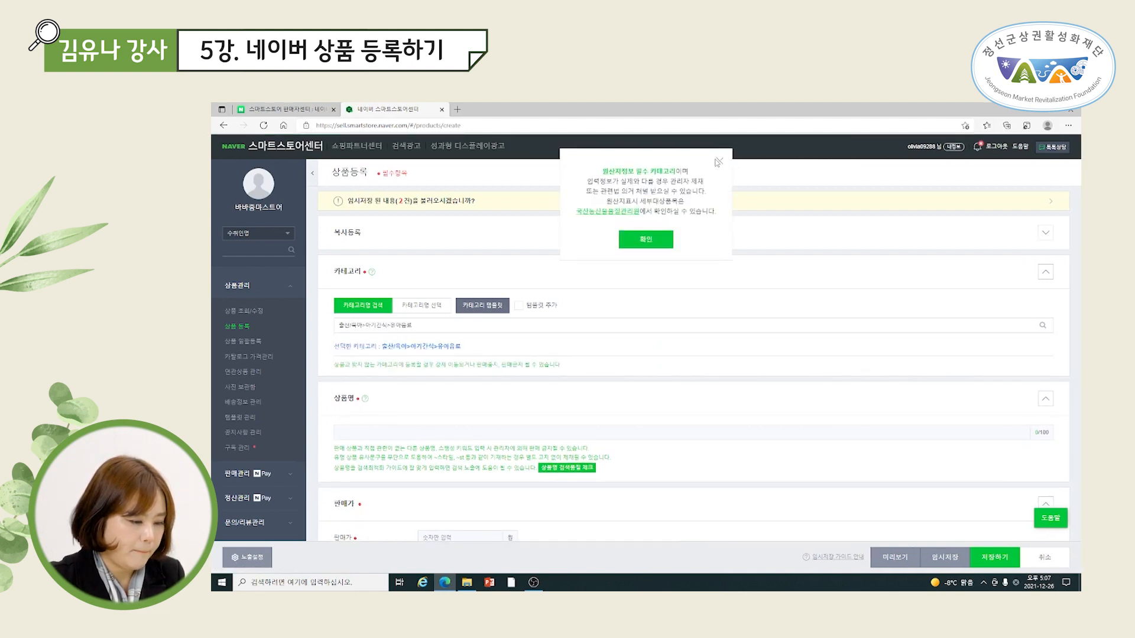
left_click(717, 162)
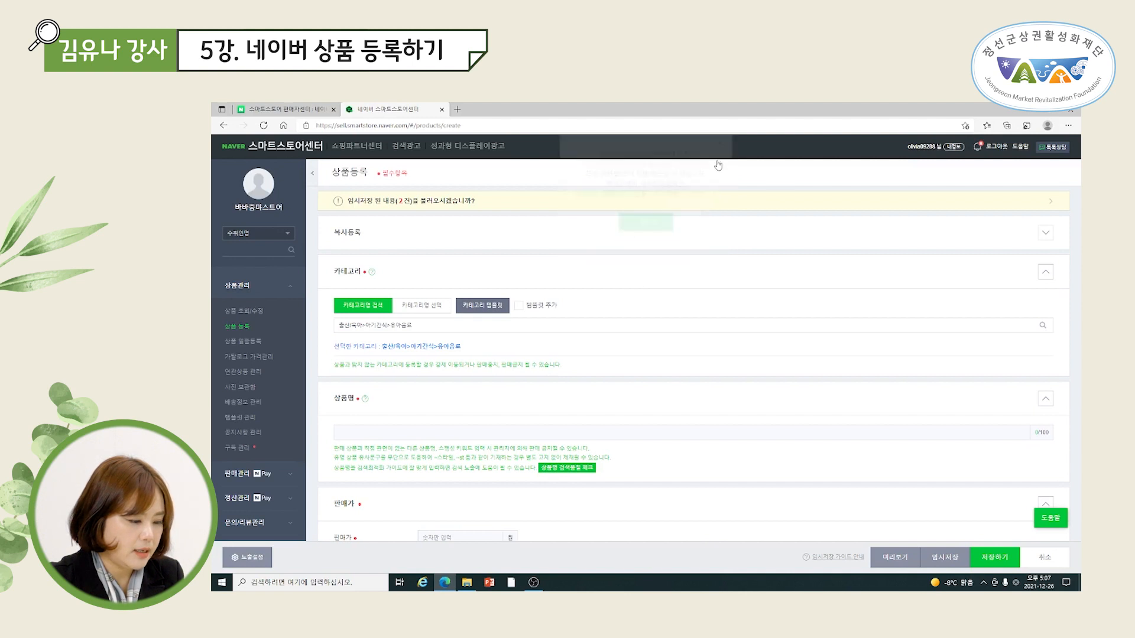
Set the product category through 카테고리명 선택 to 식품>농산물>채소>감자 and accept the certification notice.
left_click(418, 306)
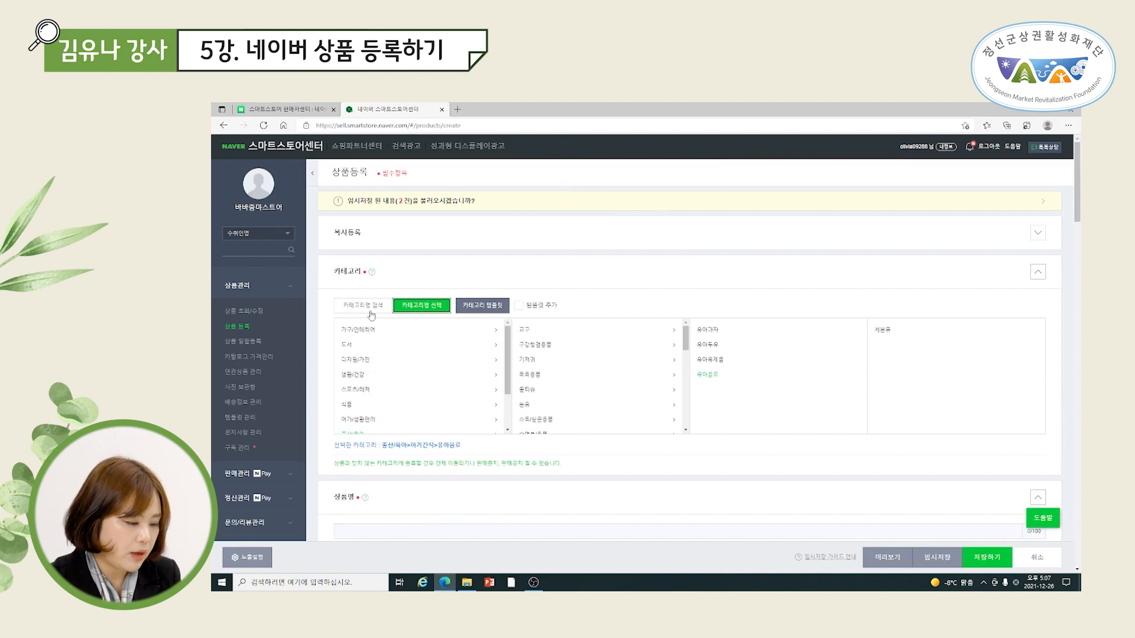
scroll(366, 348, "down", 2)
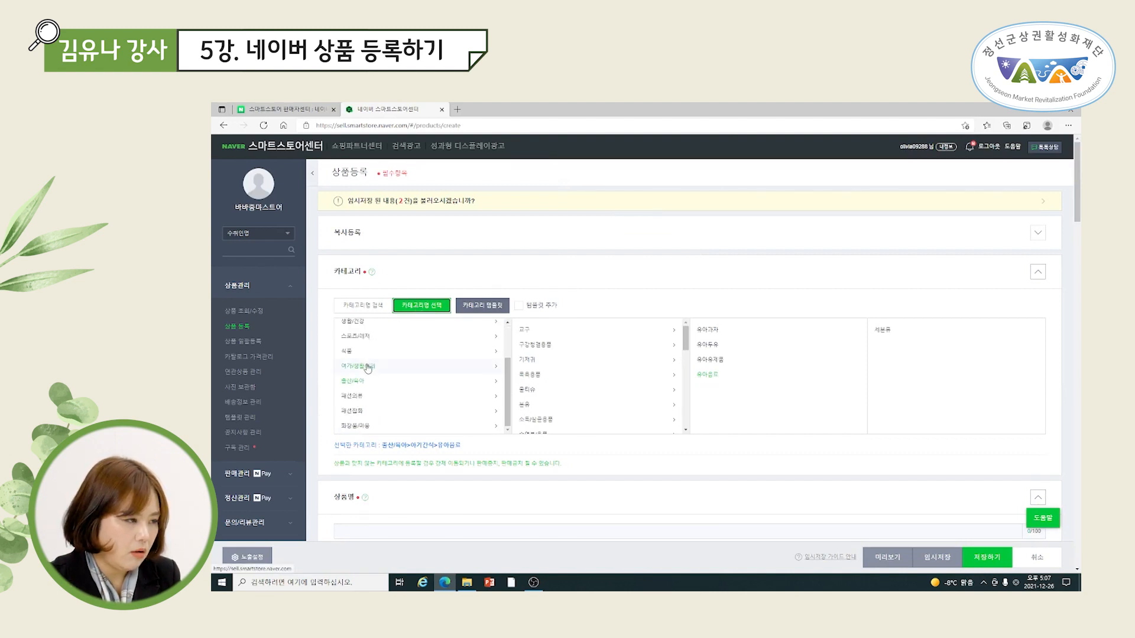
scroll(359, 383, "up", 1)
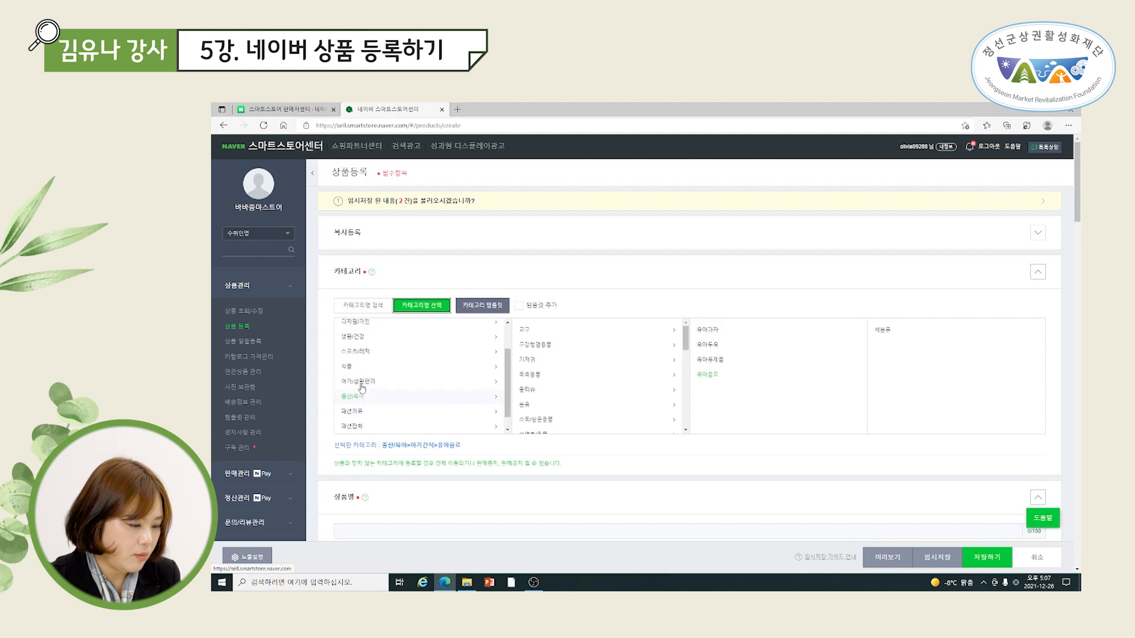
scroll(358, 370, "down", 1)
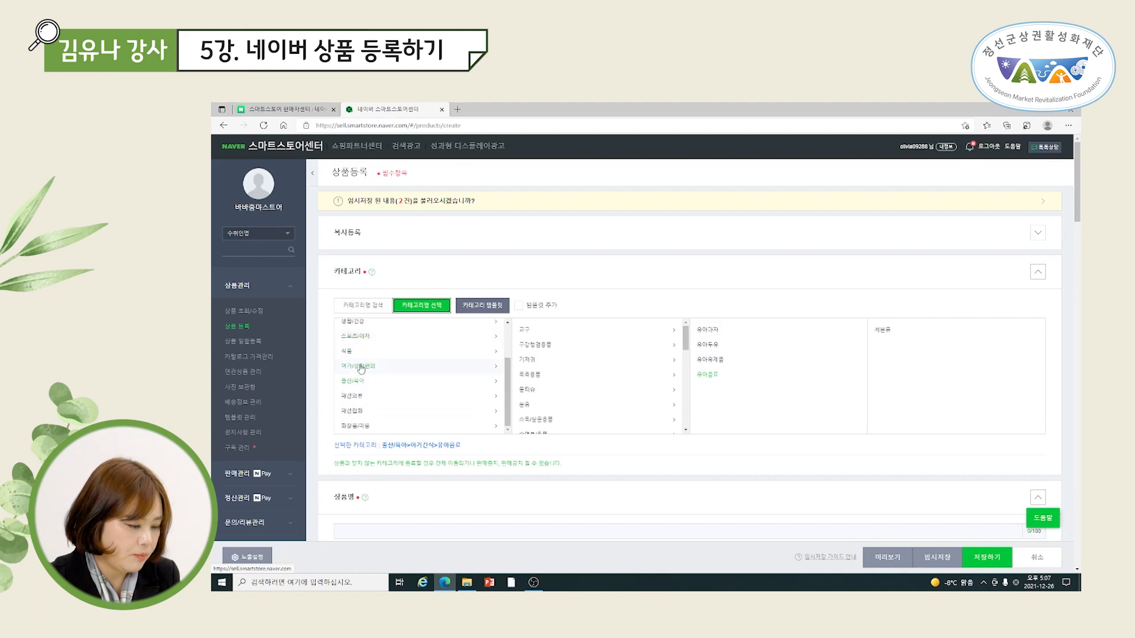
scroll(362, 376, "down", 2)
scroll(378, 248, "up", 4)
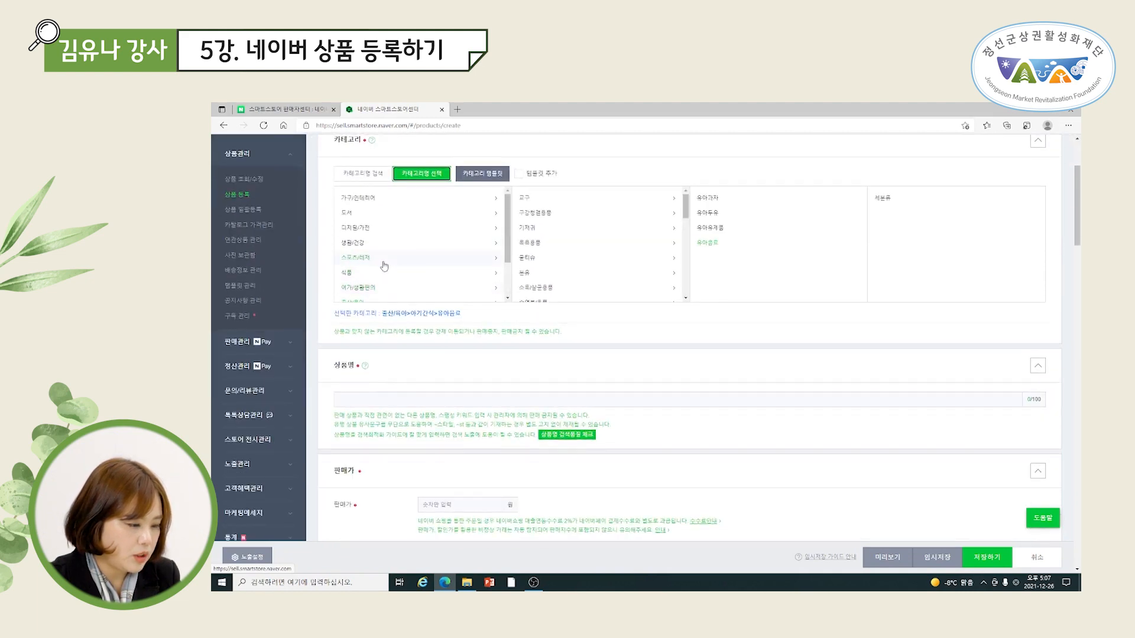
left_click(354, 272)
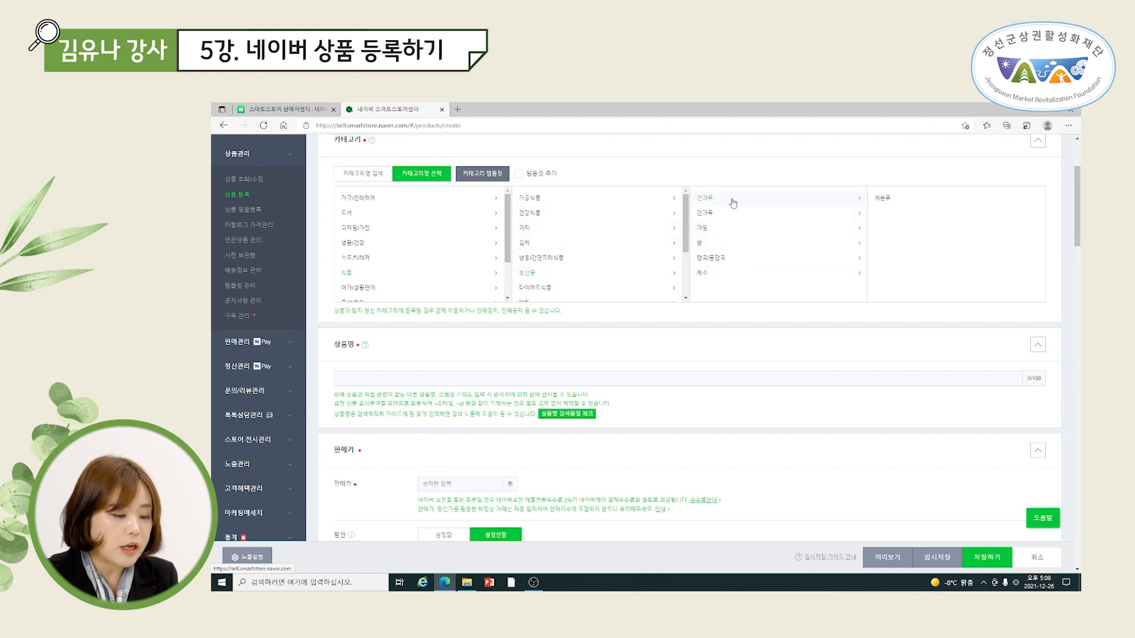
left_click(718, 276)
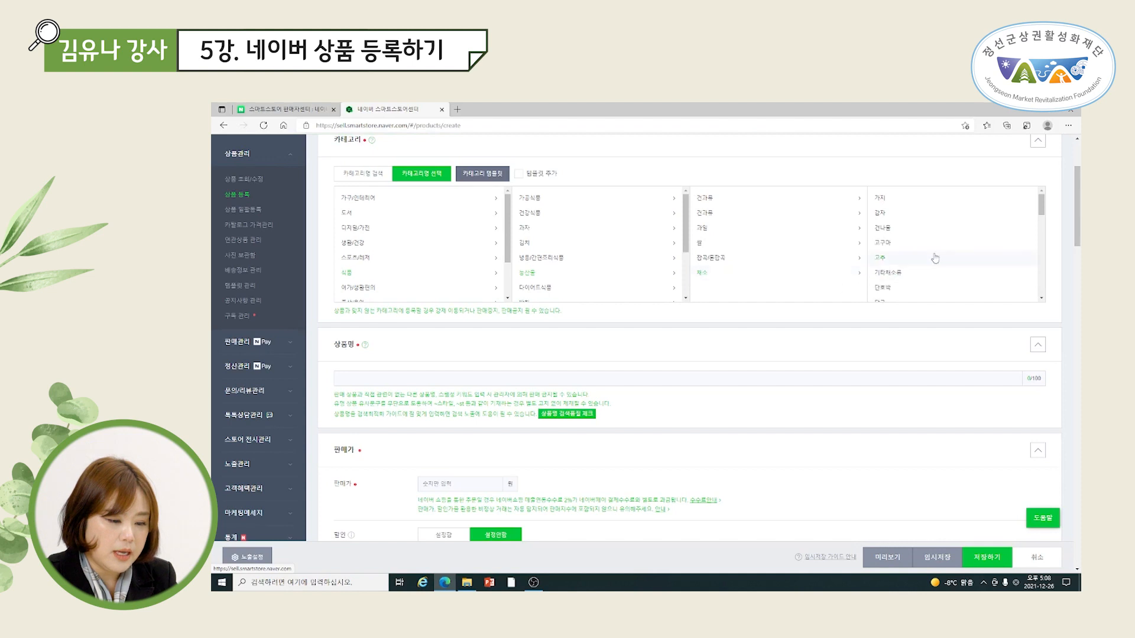
left_click(909, 218)
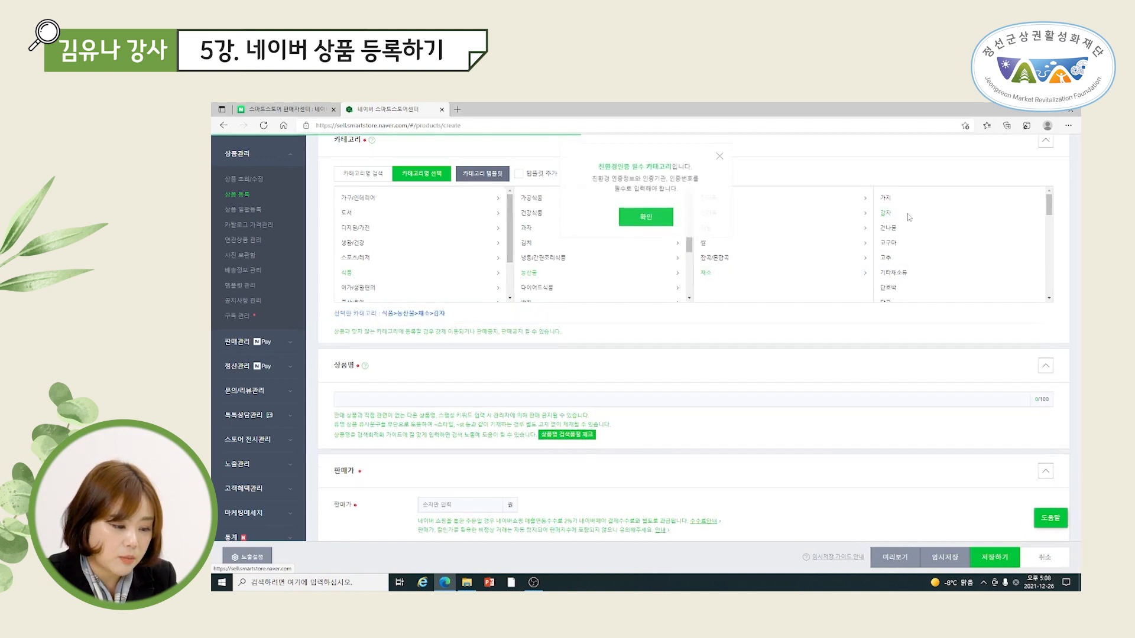
left_click(662, 225)
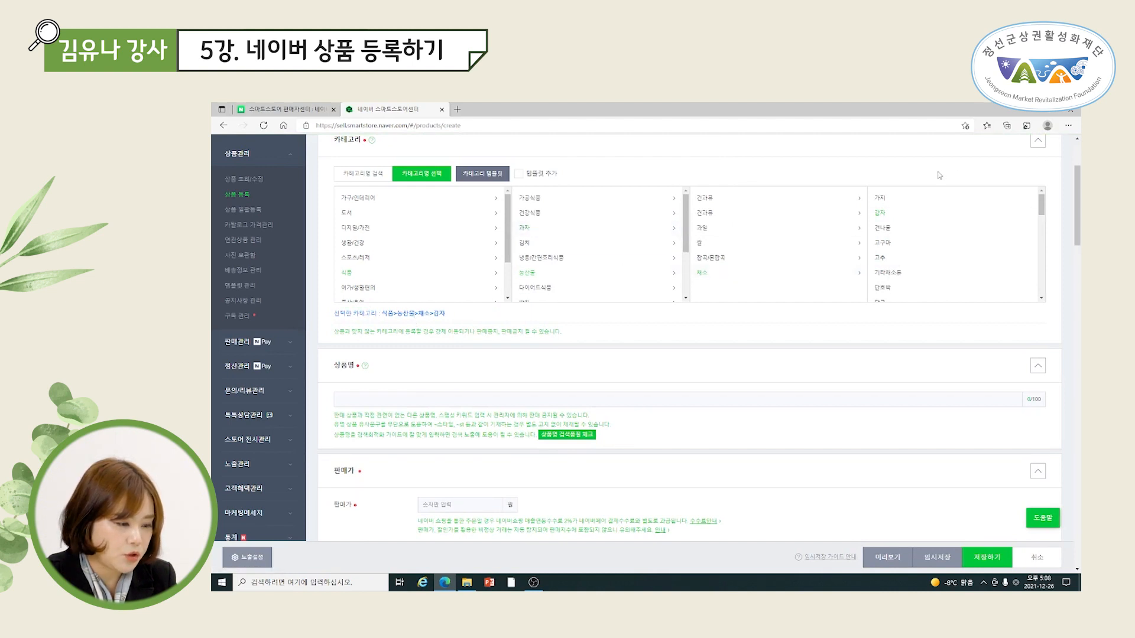
left_click(479, 368)
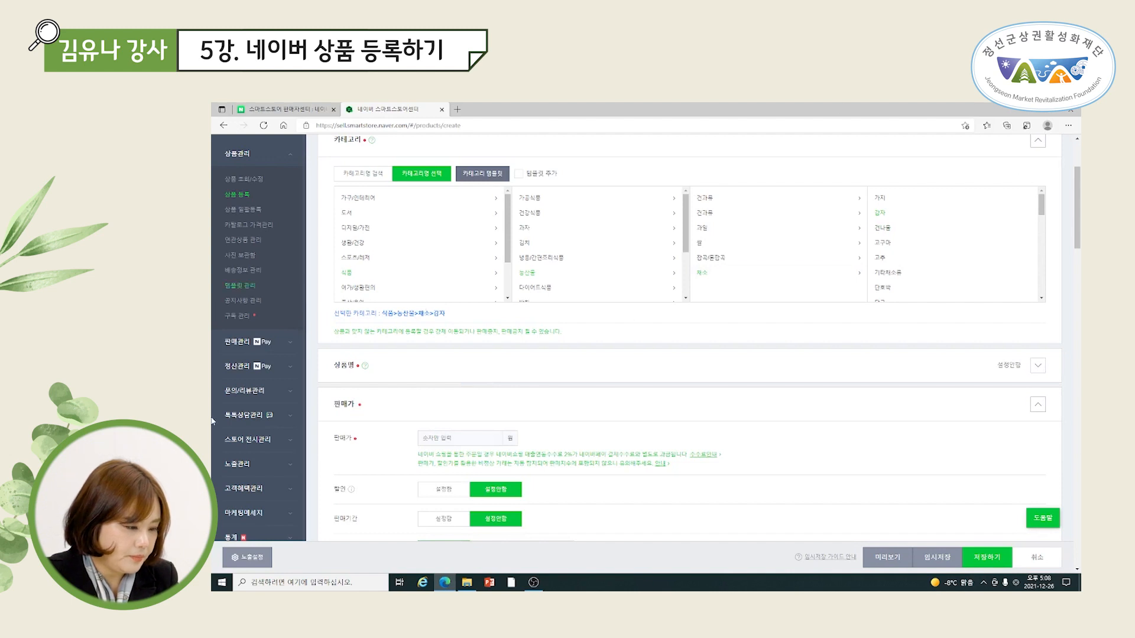
triple_click(389, 315)
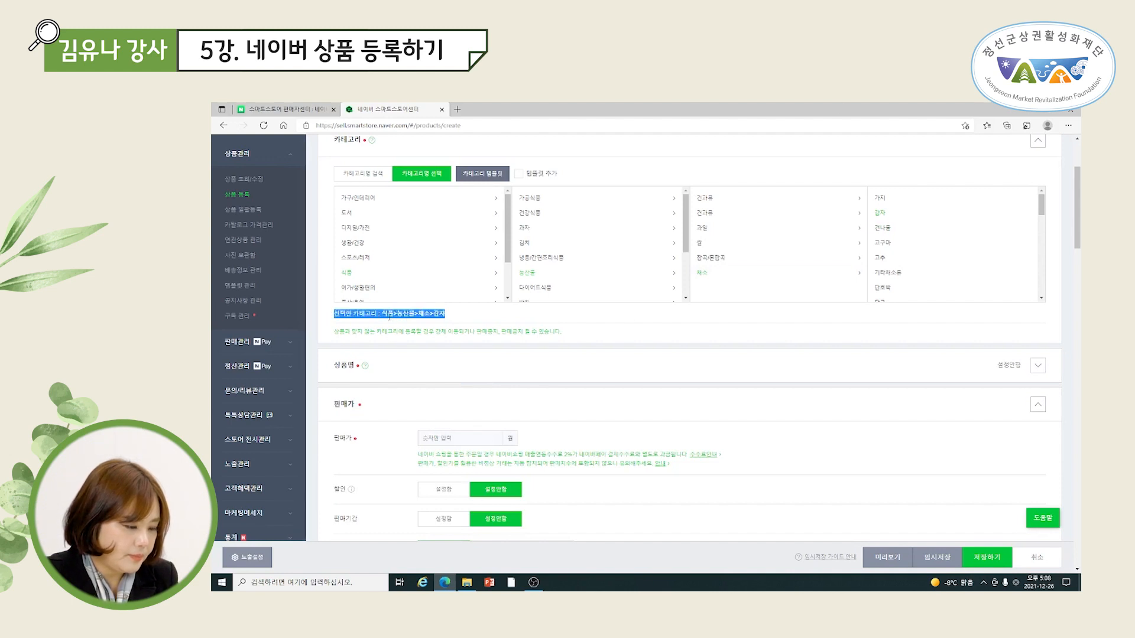
left_click(407, 373)
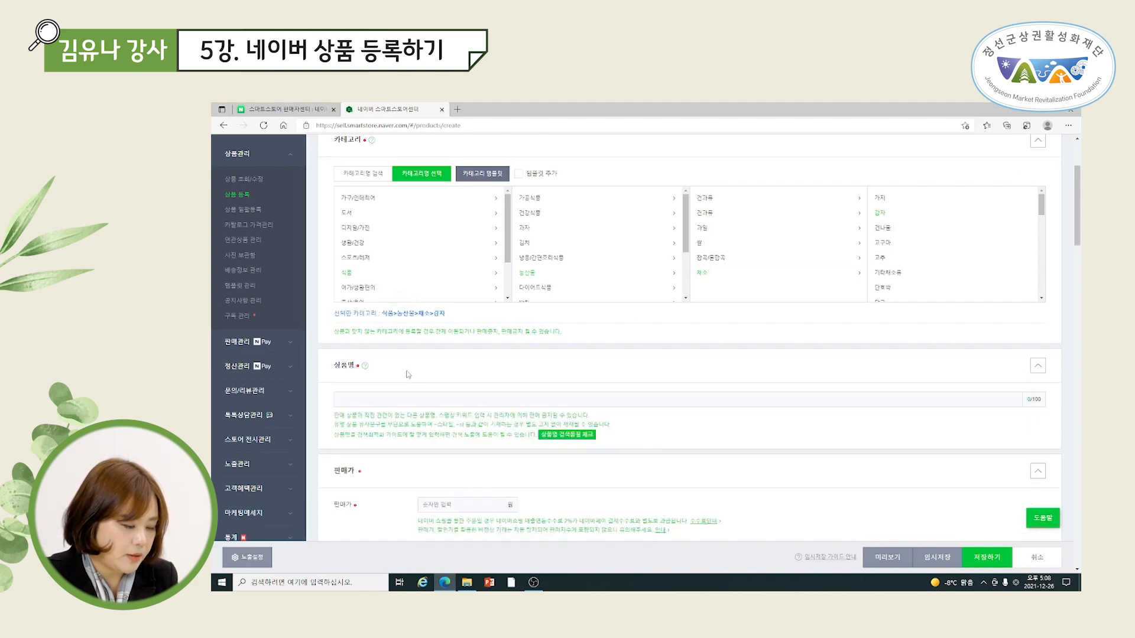
Try 건강한 감자 as the product name in the 상품명 section, and clear it again.
left_click(364, 404)
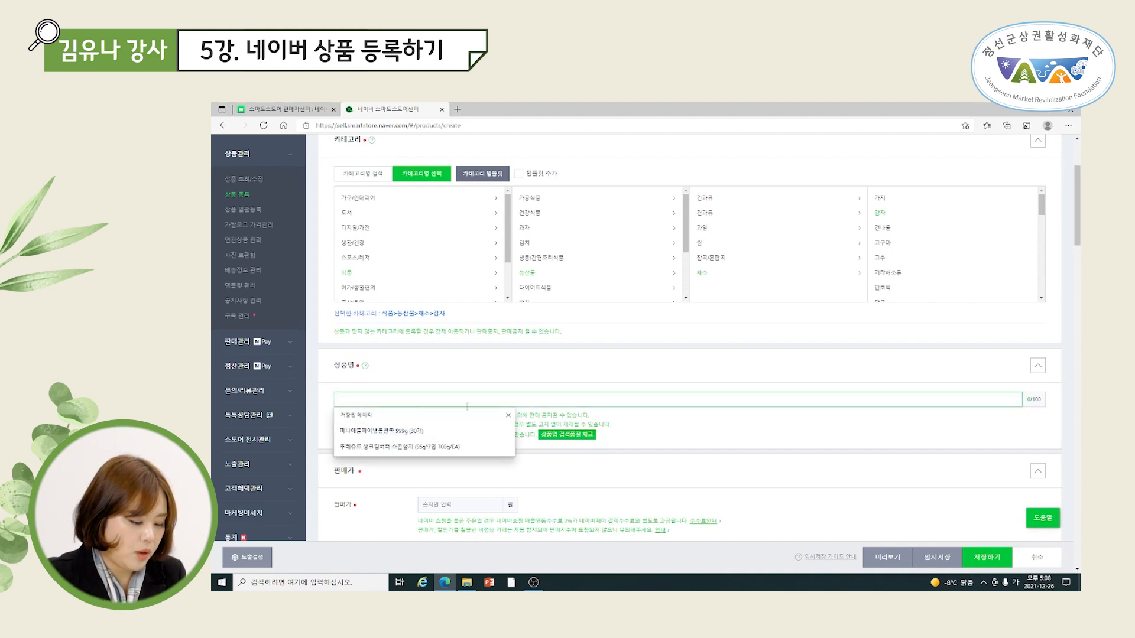
type("ㄱ")
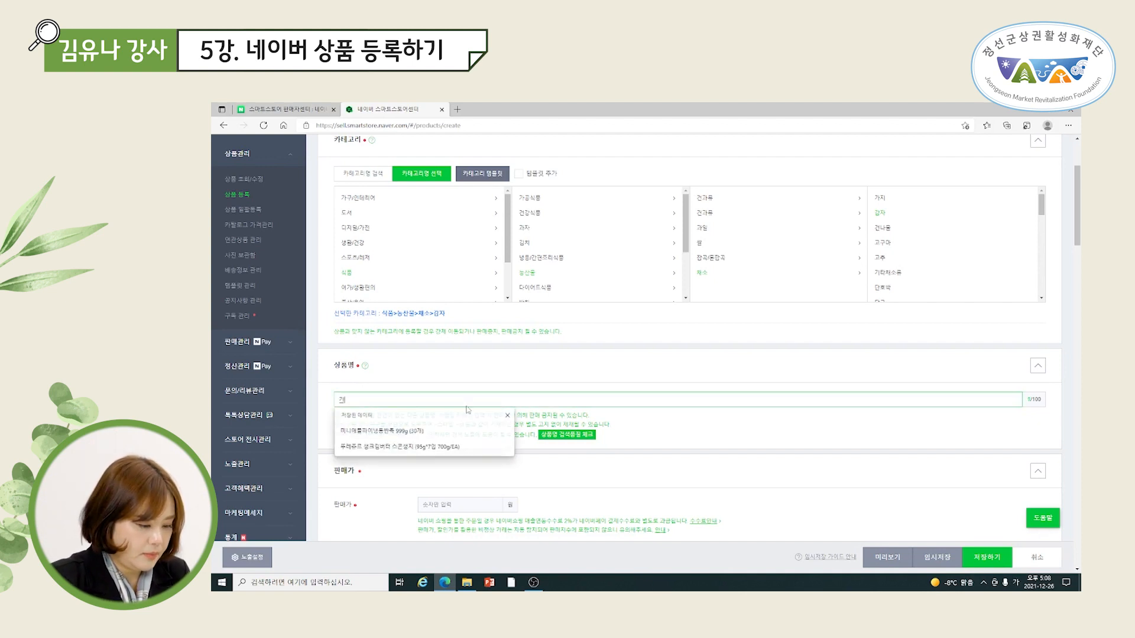
key("BackSpace")
type("건")
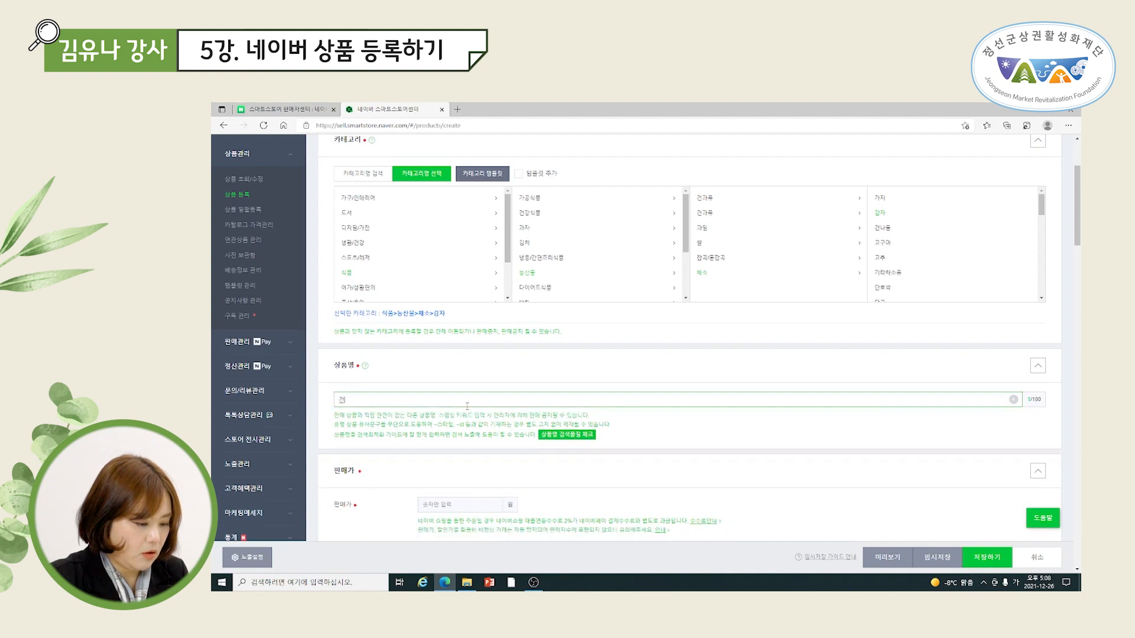
type("강한 감자")
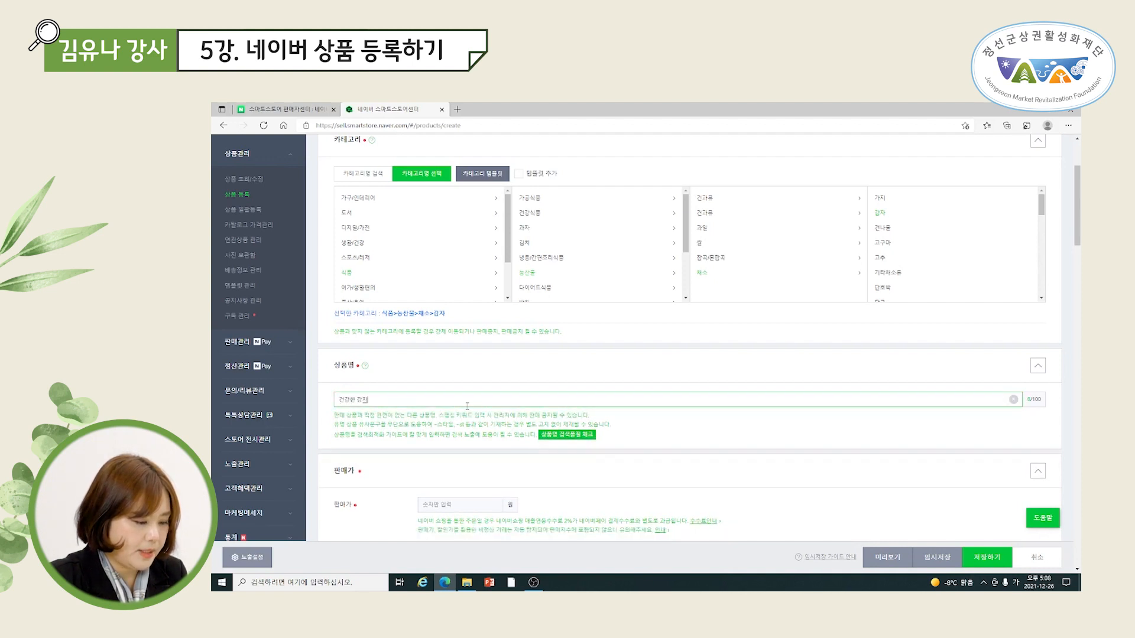
key("BackSpace")
key("BackSpace")
key("BackSpace")
key("BackSpace")
key("BackSpace")
key("BackSpace")
Enter 맛있는 정선 감자 as the product name in the 상품명 section.
type("맨")
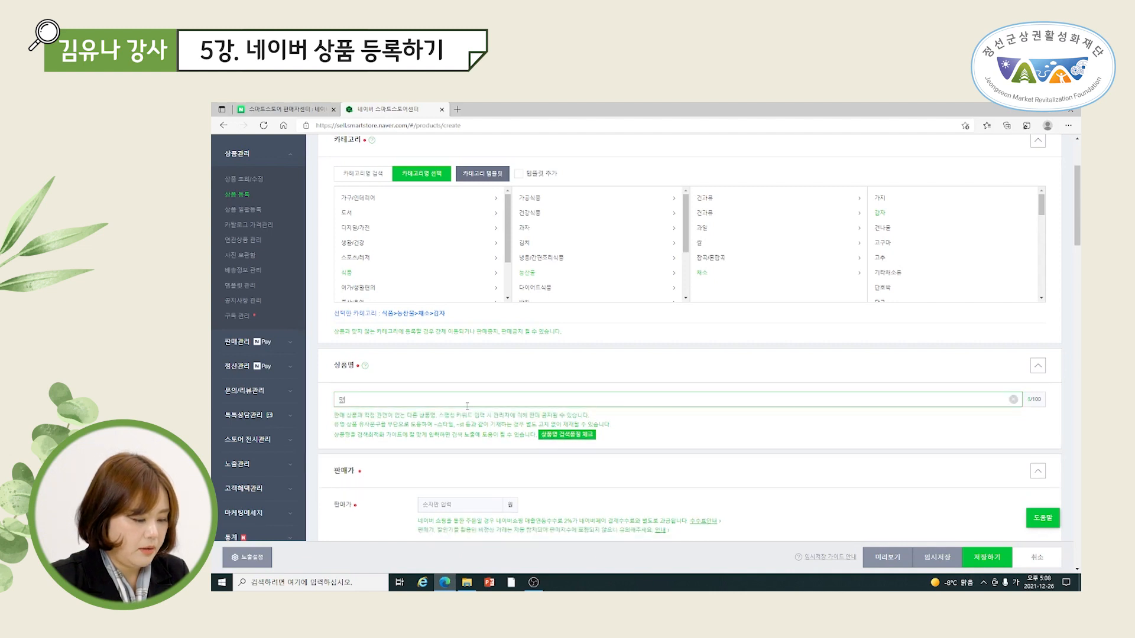
key("BackSpace")
type("맛있는")
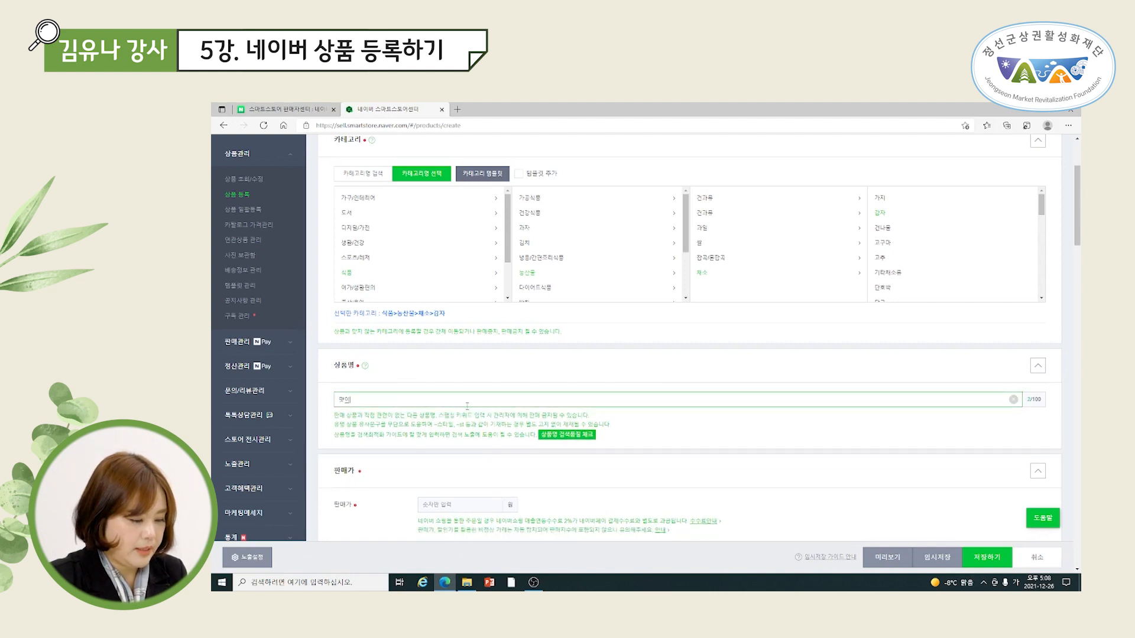
type(" 정선 감ㅁ시")
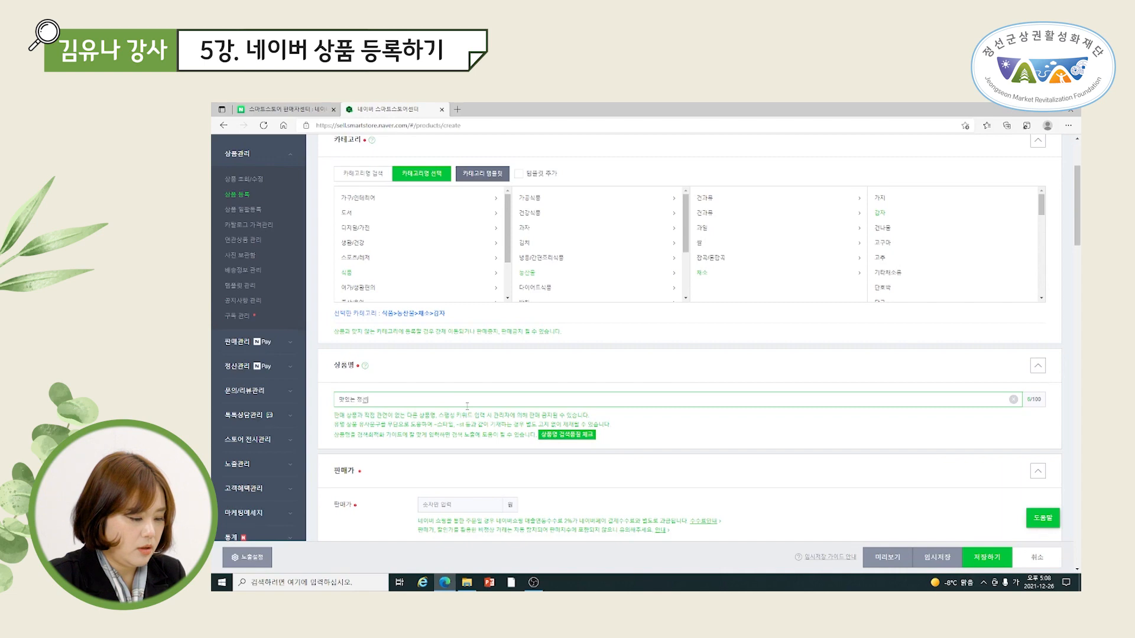
key("BackSpace")
key("BackSpace")
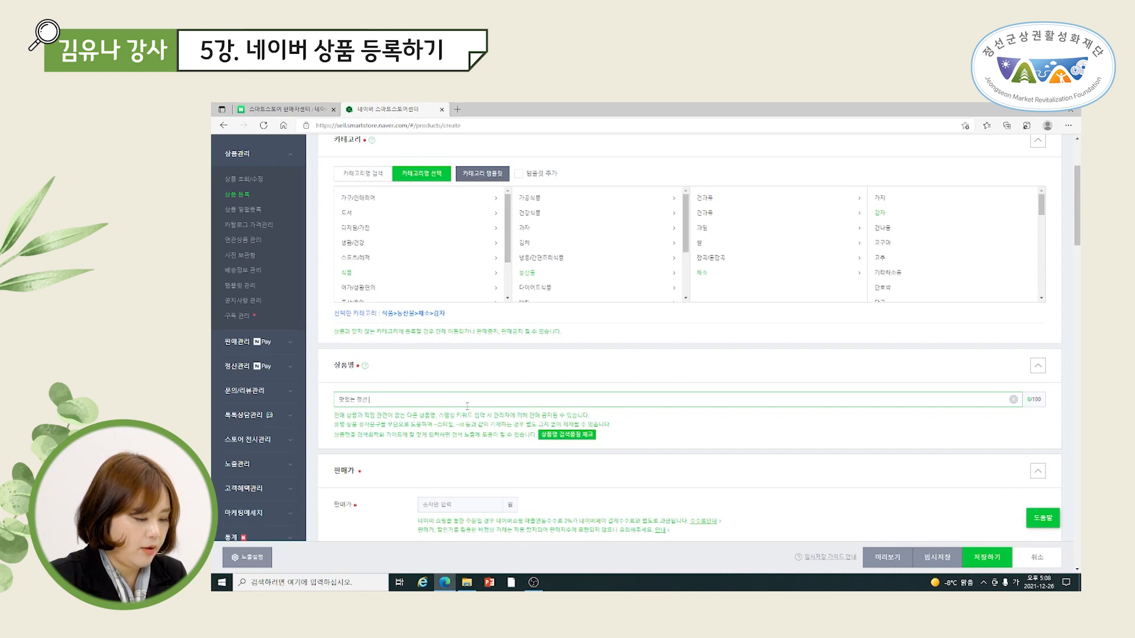
type("감자")
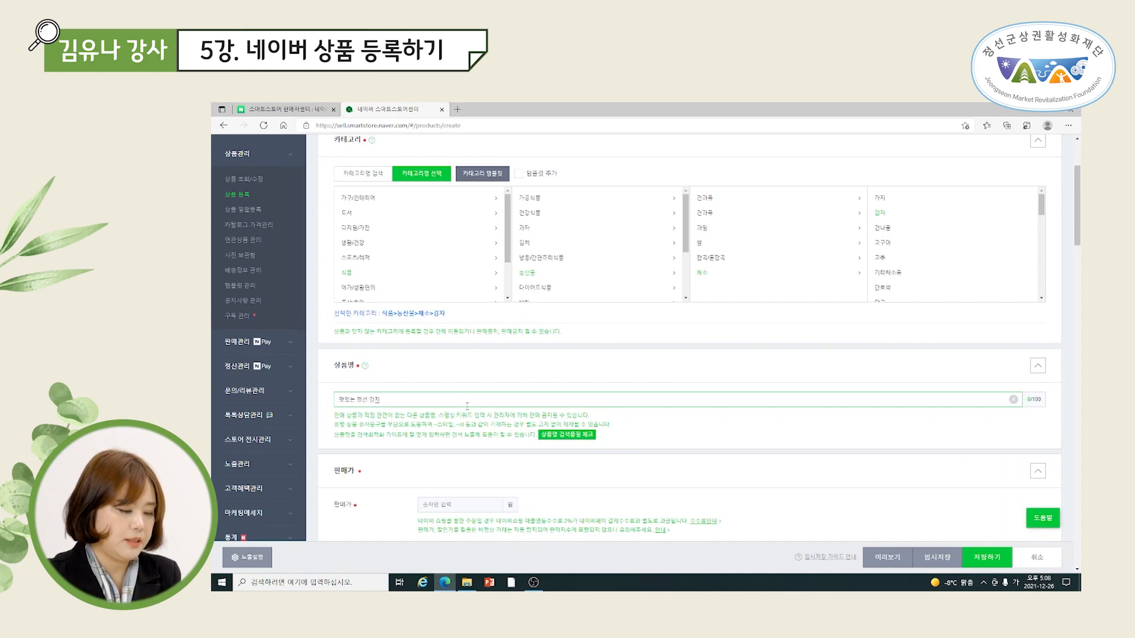
Set the selling price in the 판매가 section to 22,900 won.
scroll(454, 448, "down", 2)
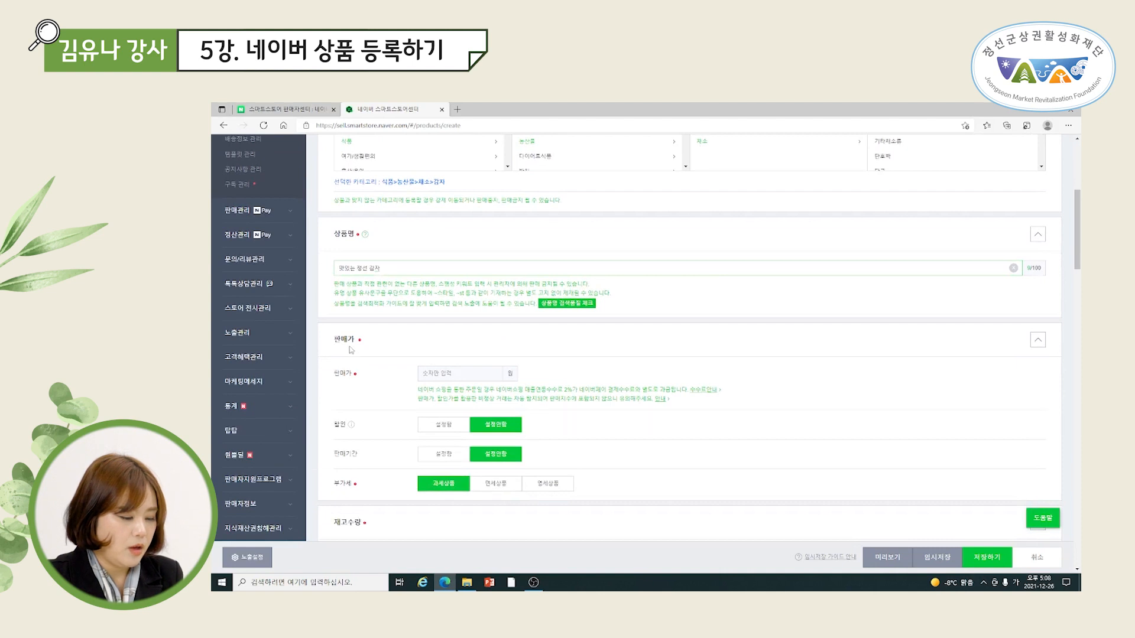
left_click(463, 373)
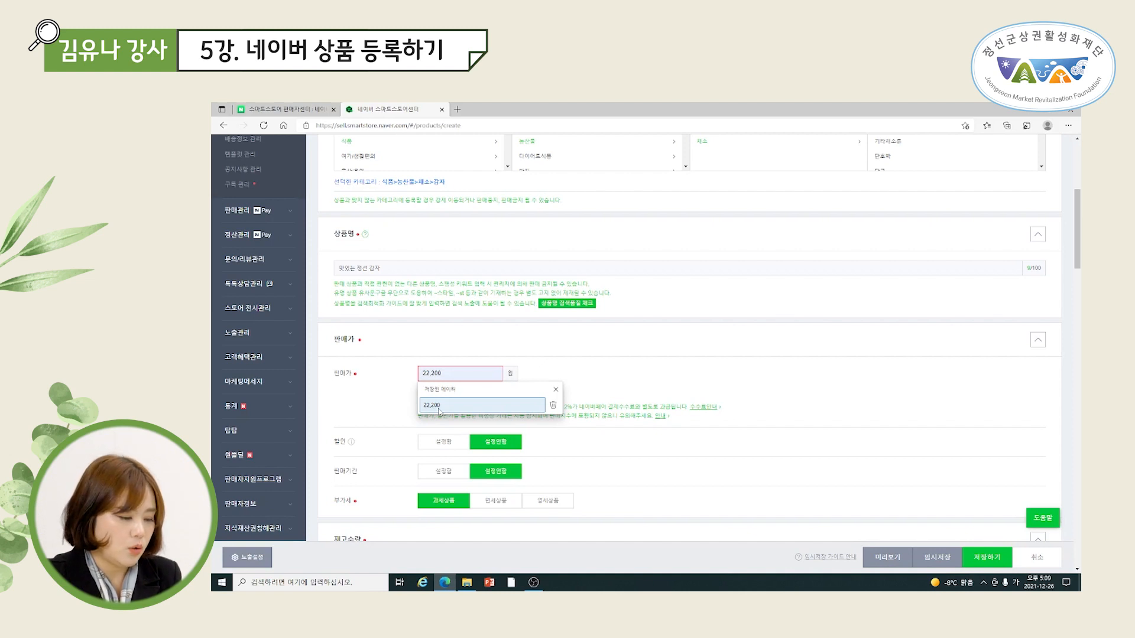
left_click(438, 409)
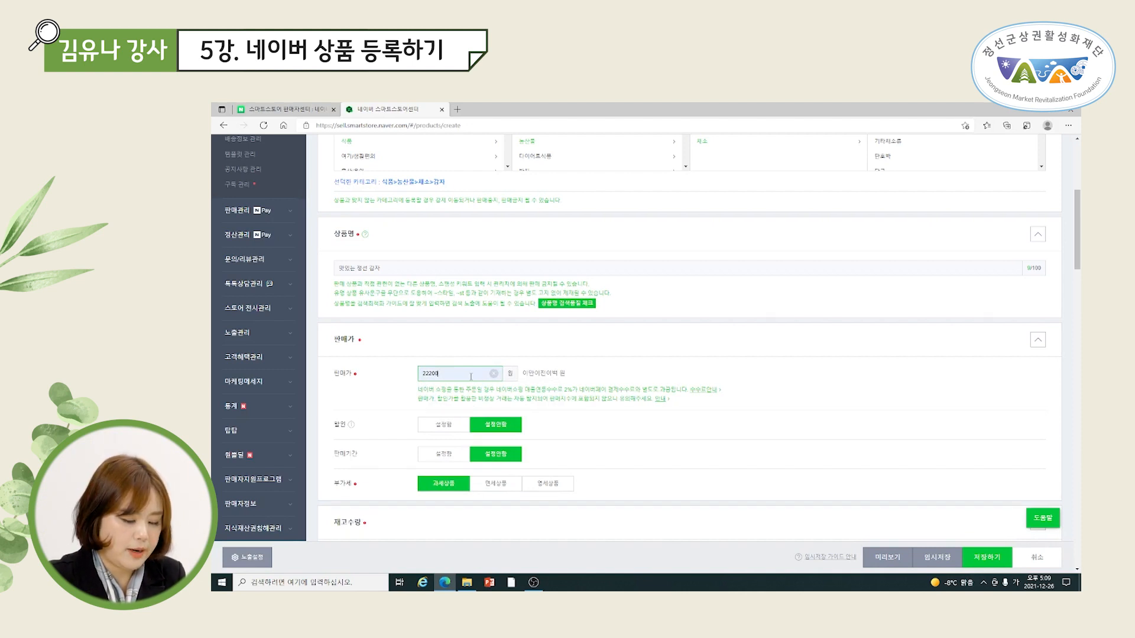
key("BackSpace")
key("BackSpace")
key("BackSpace")
key("BackSpace")
key("BackSpace")
type("2290")
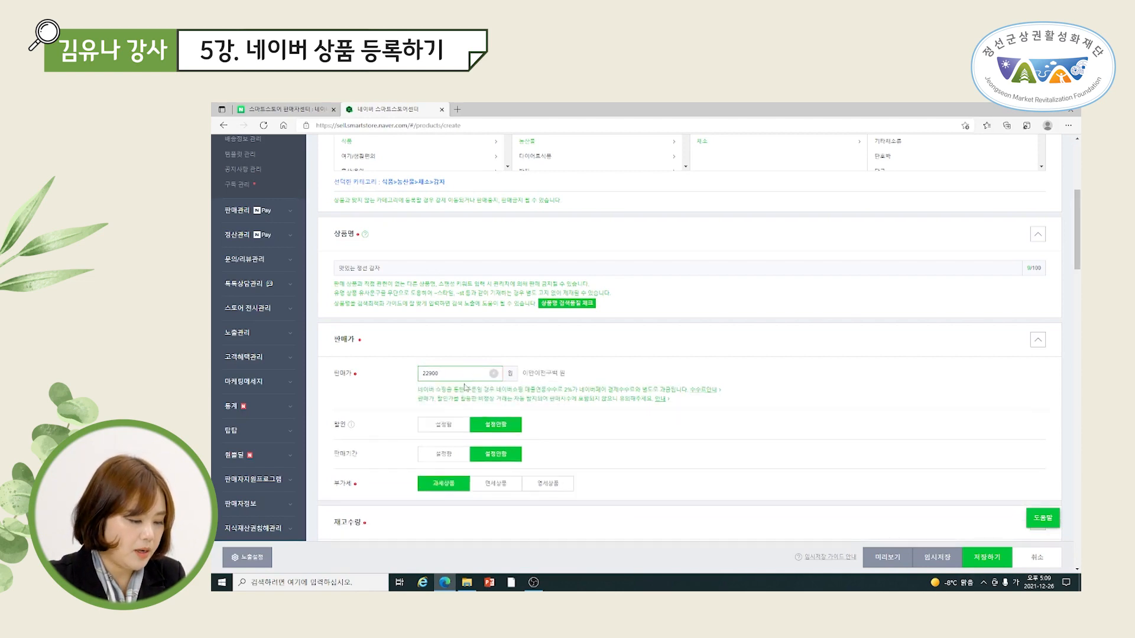
Enable 할인 for the product and set the basic discount to 5% with 전체 할인.
scroll(449, 417, "down", 2)
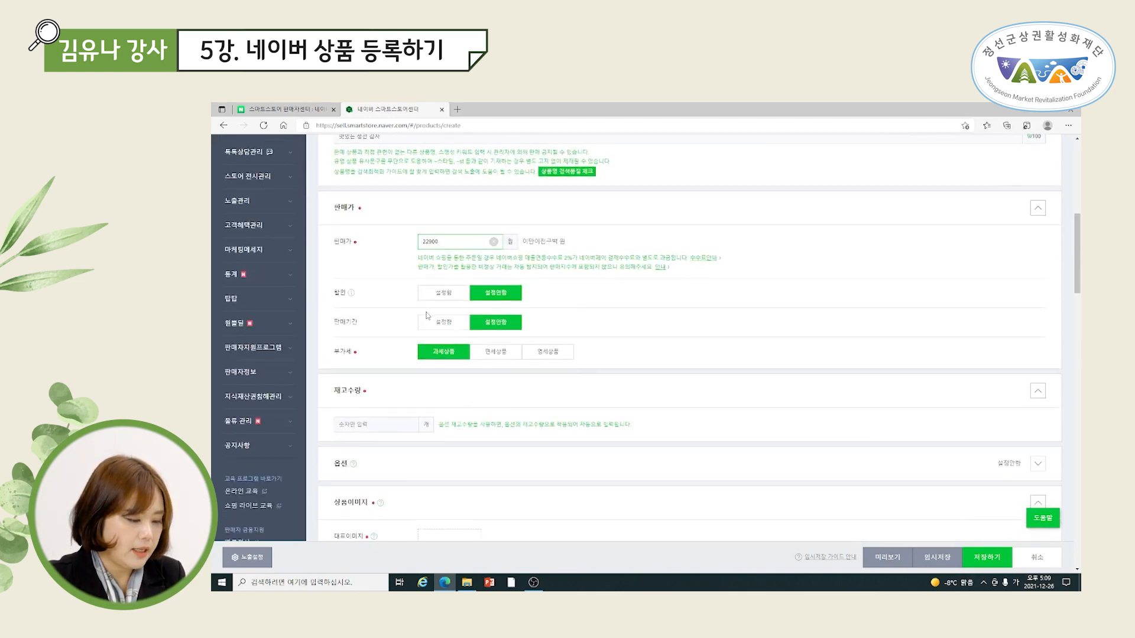
left_click(455, 294)
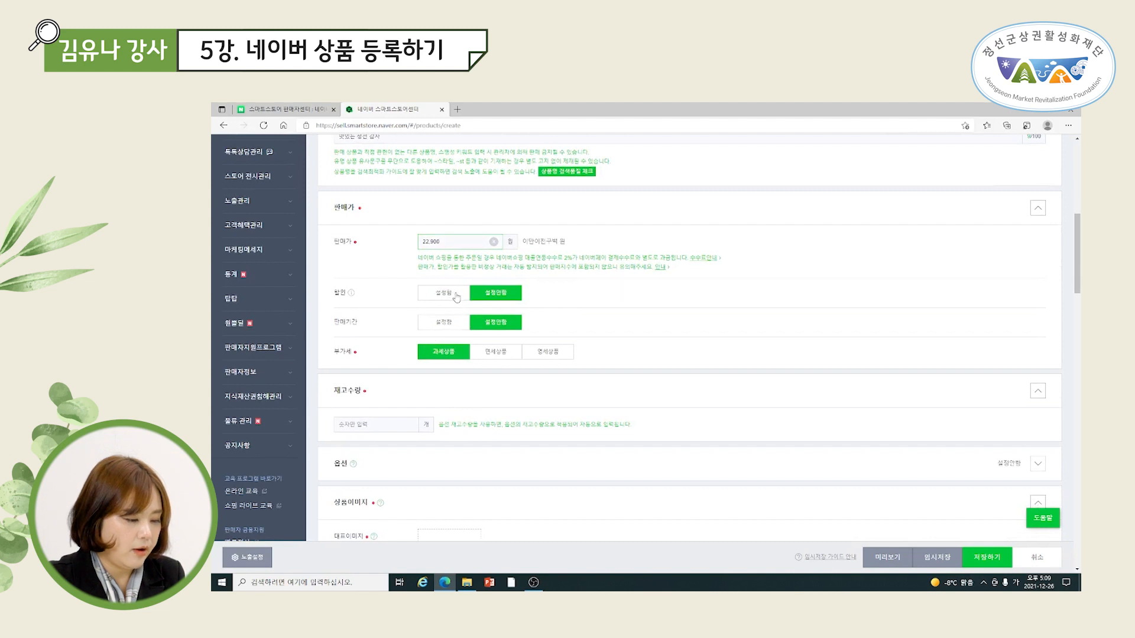
left_click(422, 338)
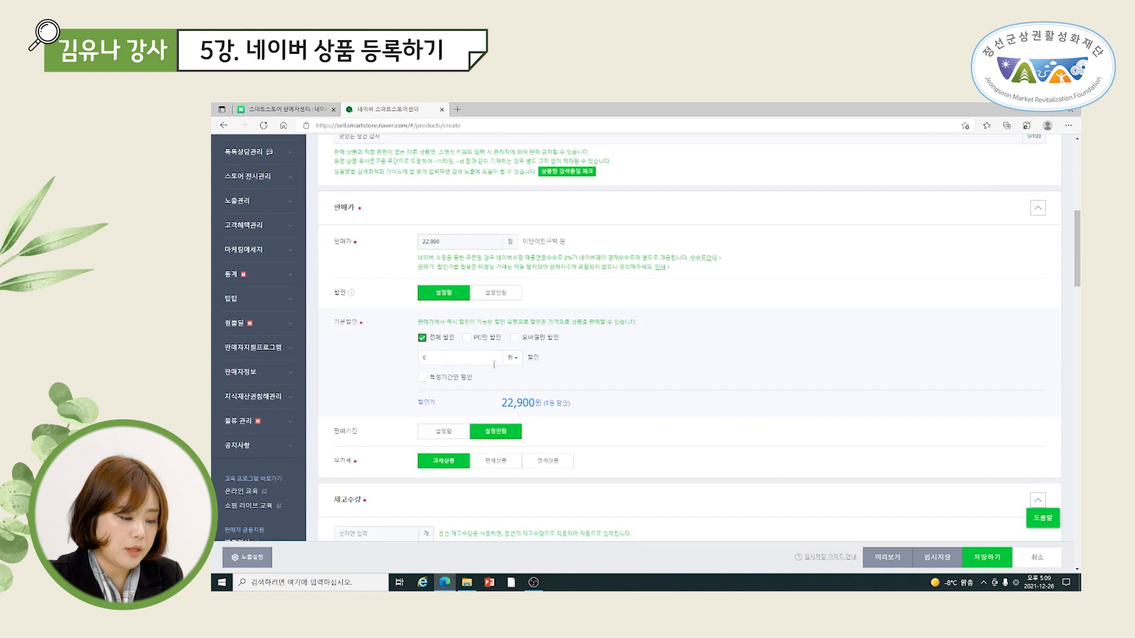
left_click(512, 357)
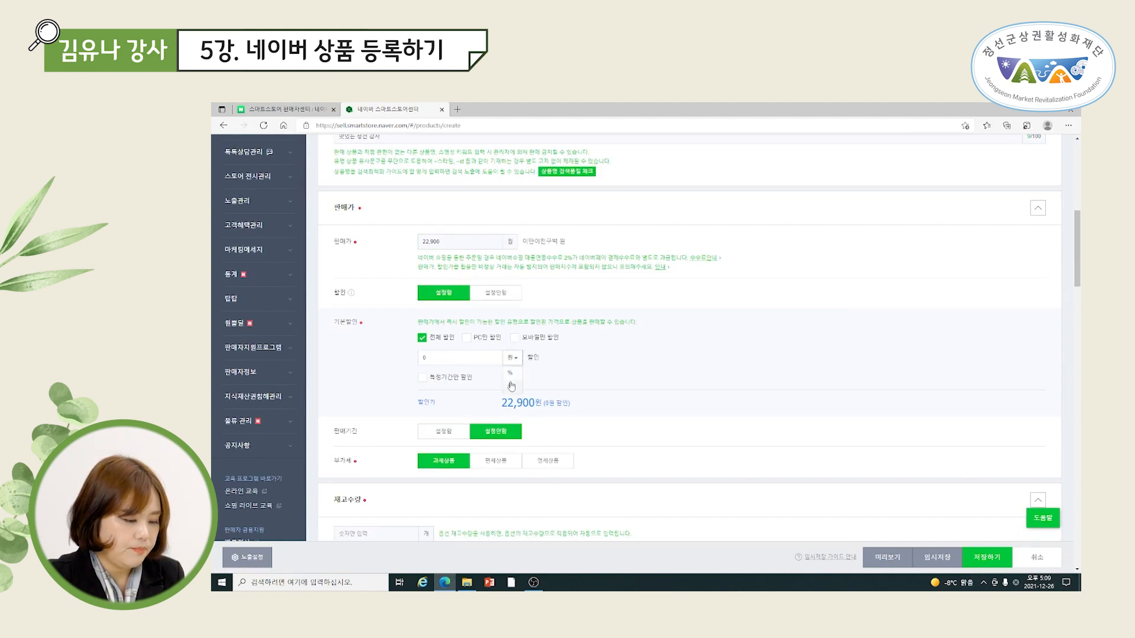
left_click(510, 373)
left_click(479, 357)
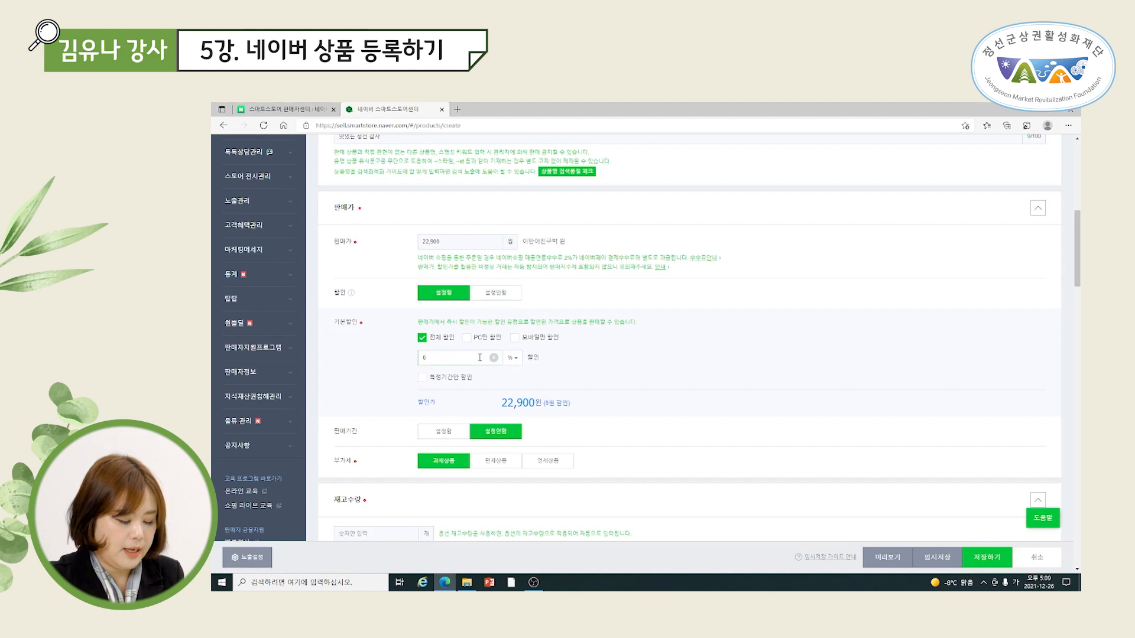
key("BackSpace")
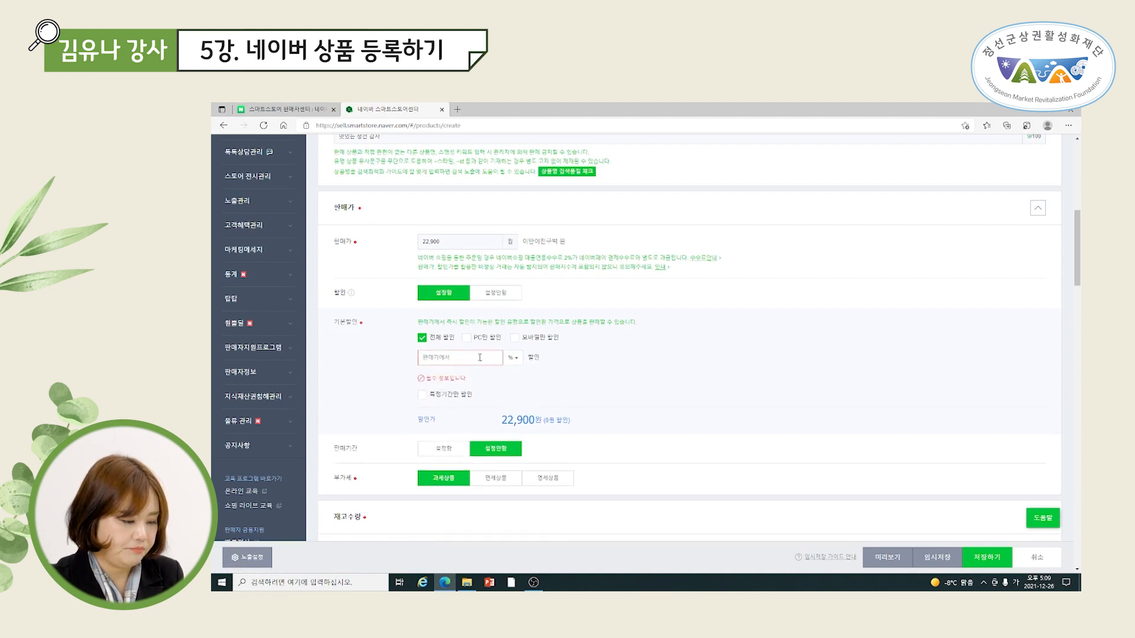
type("3")
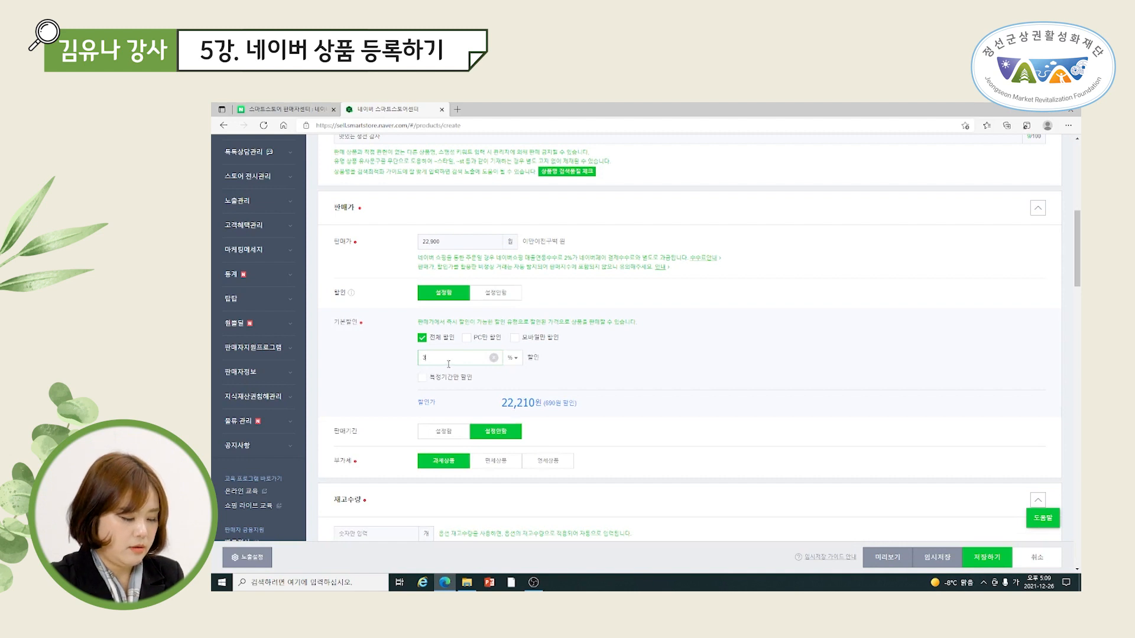
key("BackSpace")
type("5")
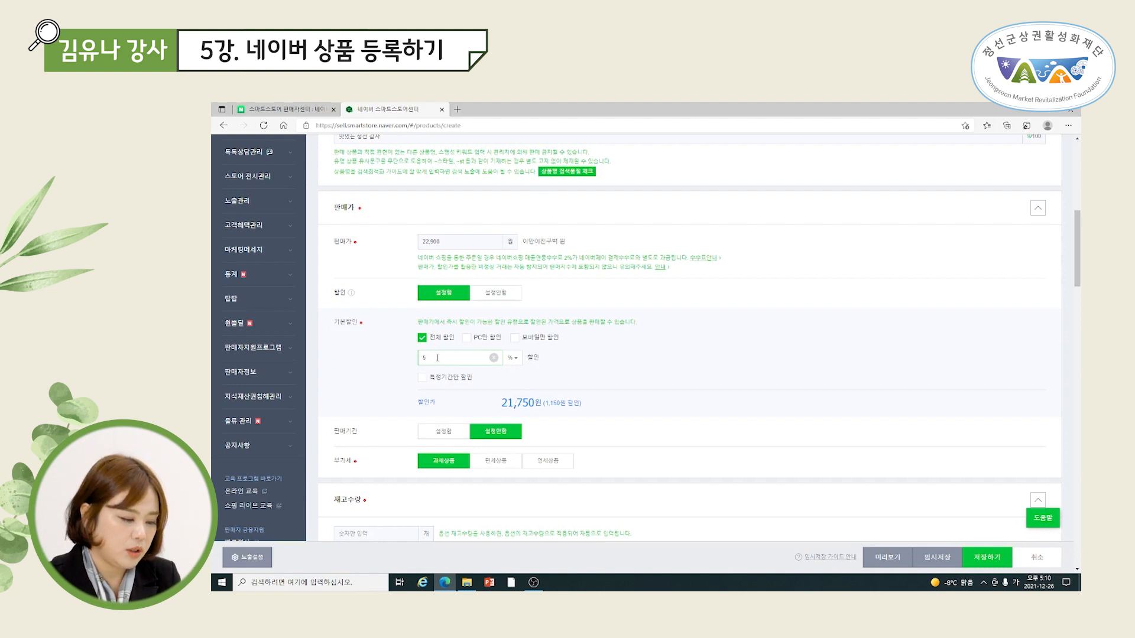
Enable 판매기간 with a 30일 period and set the stock quantity in 재고수량 to 500.
left_click(439, 434)
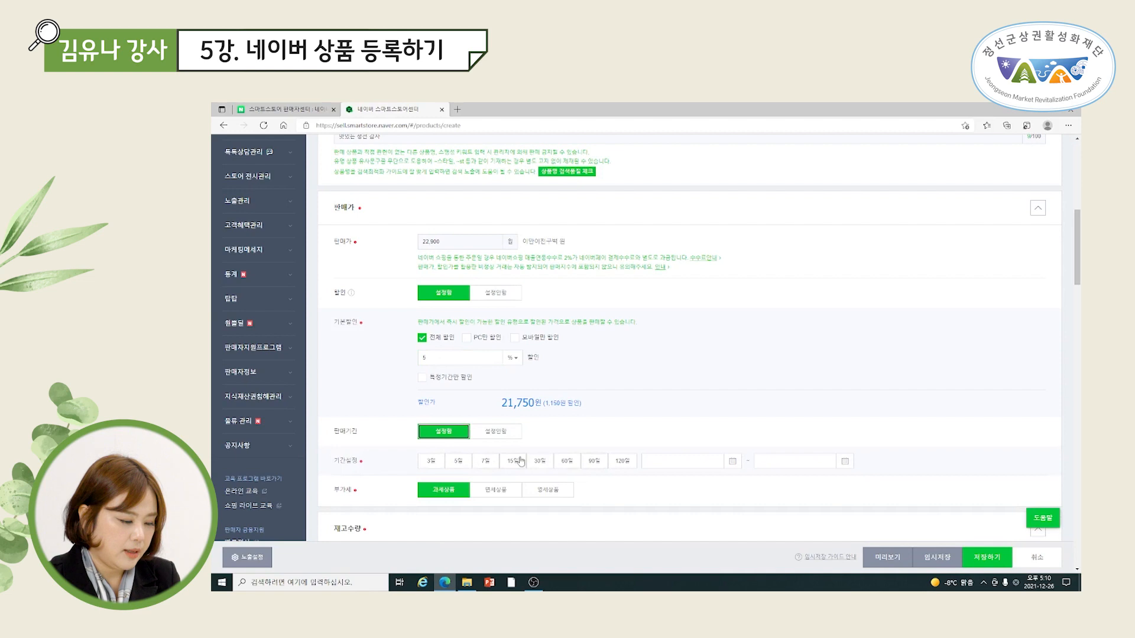
left_click(547, 463)
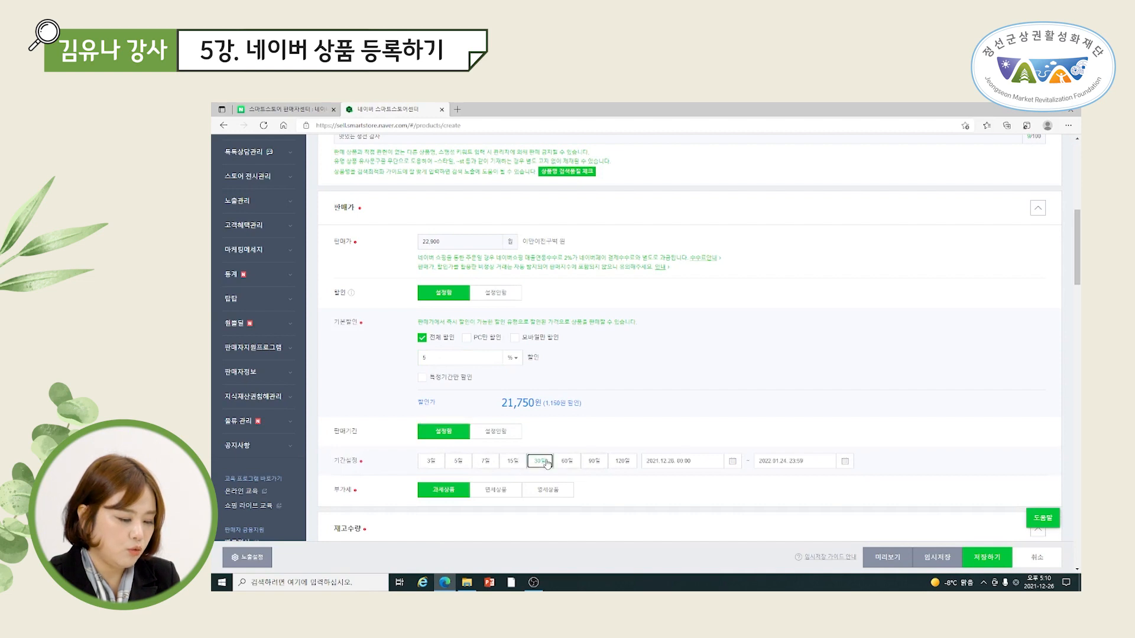
scroll(570, 460, "down", 2)
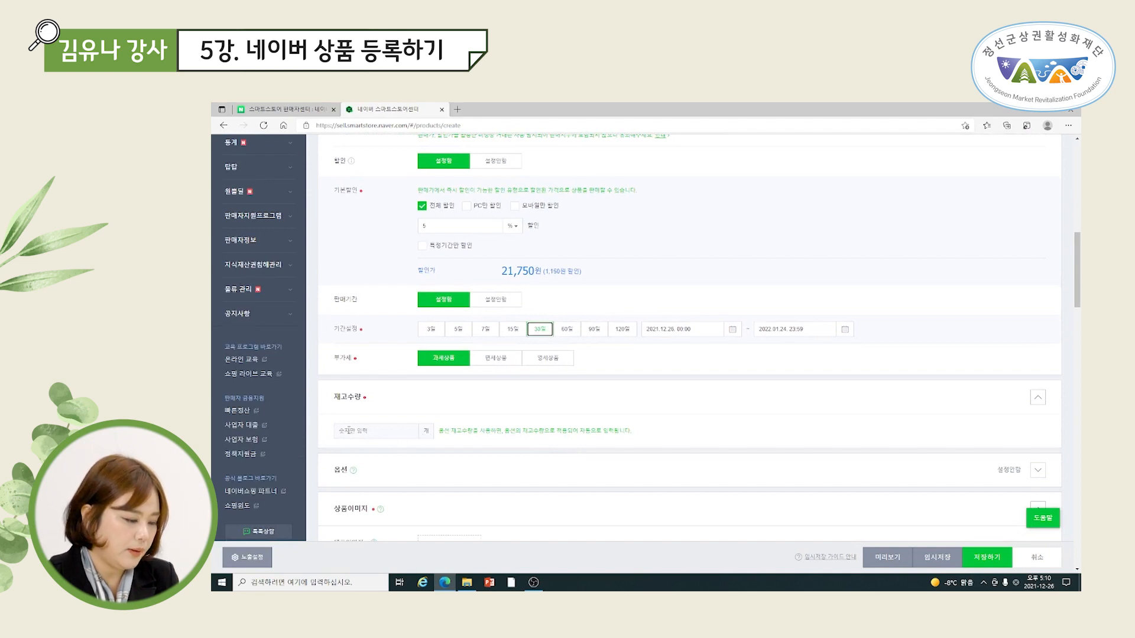
scroll(437, 440, "down", 2)
scroll(453, 442, "down", 3)
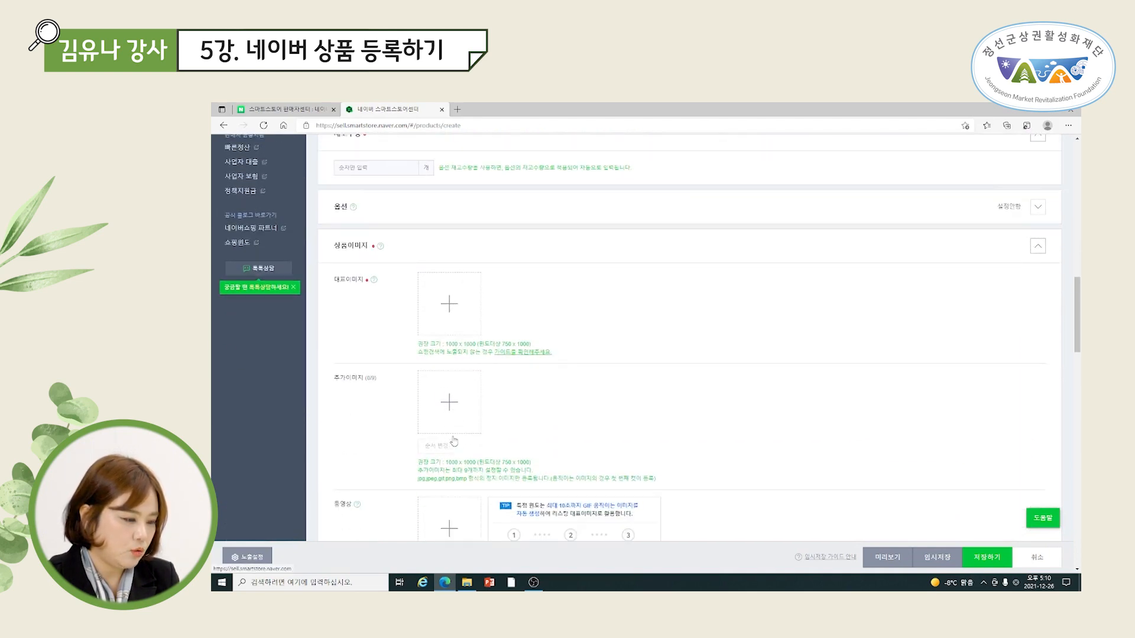
scroll(393, 322, "up", 4)
scroll(393, 321, "down", 1)
left_click(368, 299)
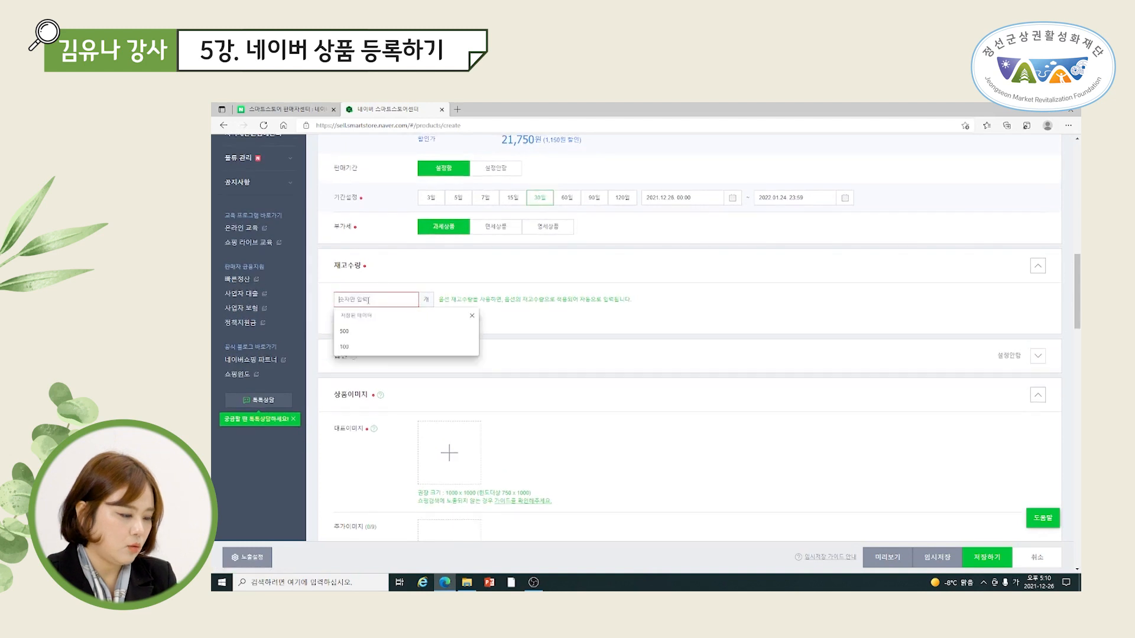
left_click(370, 336)
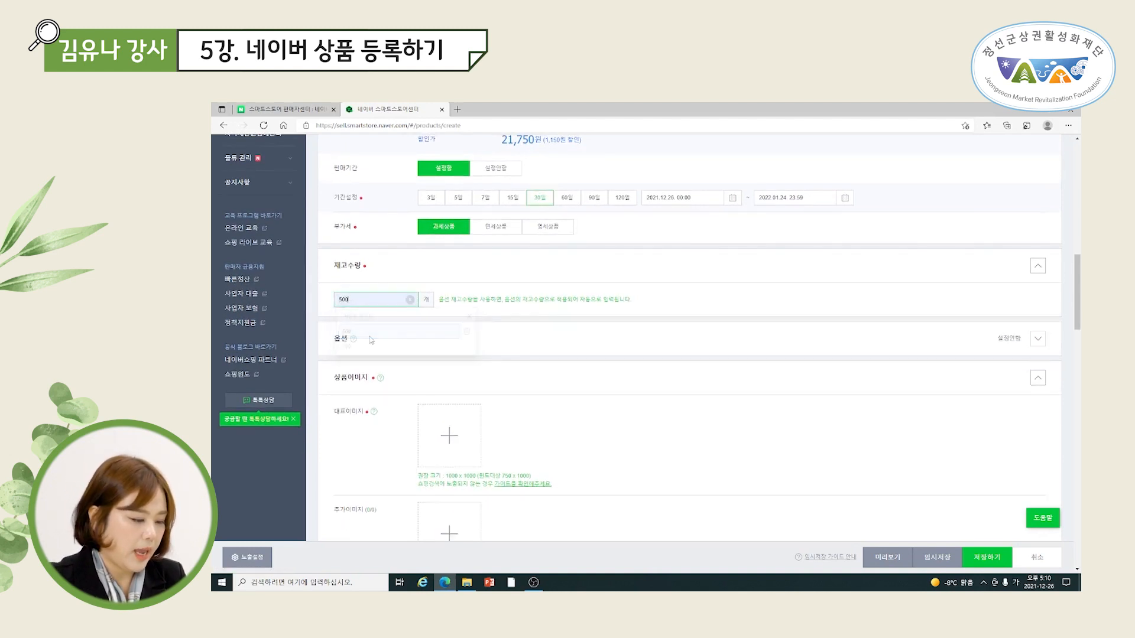
Add the photo of white pieces on a round plate from 사진보관함 as the 대표이미지.
scroll(570, 391, "up", 5)
scroll(569, 390, "down", 6)
scroll(453, 381, "down", 3)
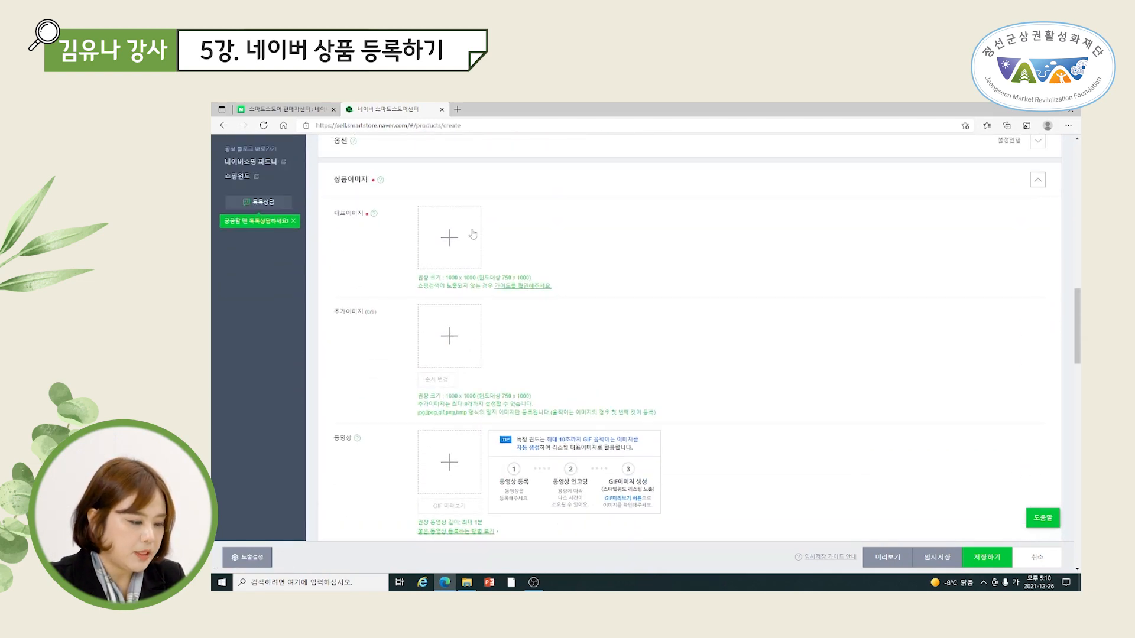
left_click(454, 243)
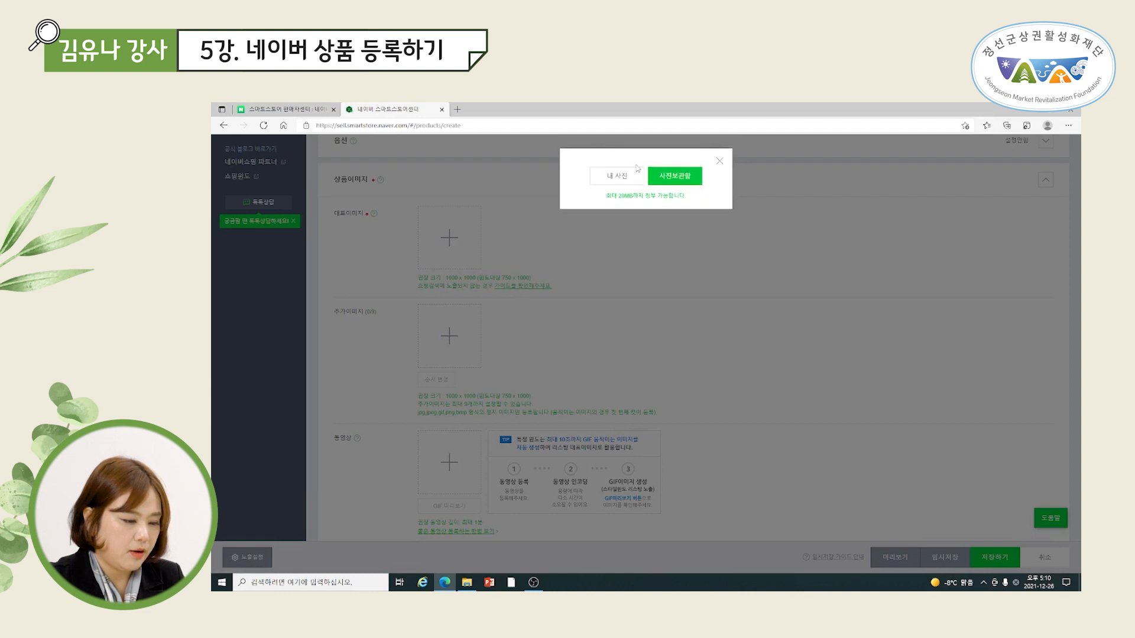
left_click(675, 175)
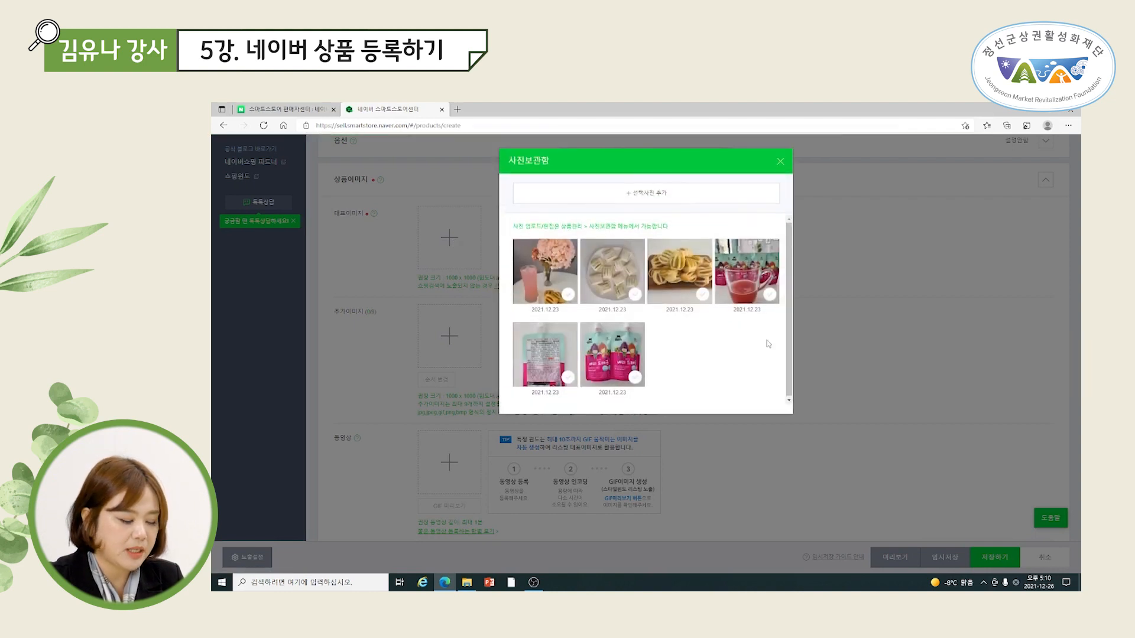
left_click(611, 280)
left_click(675, 195)
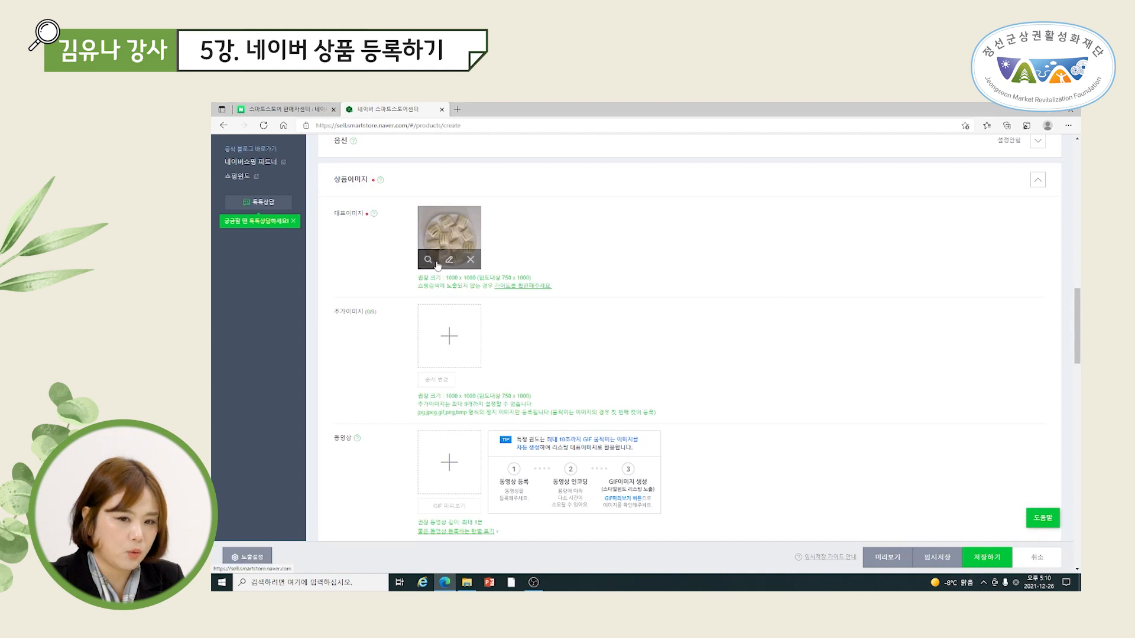
Add the photo of yellow crinkle-cut pieces from 사진보관함 as a 추가이미지.
scroll(430, 312, "down", 2)
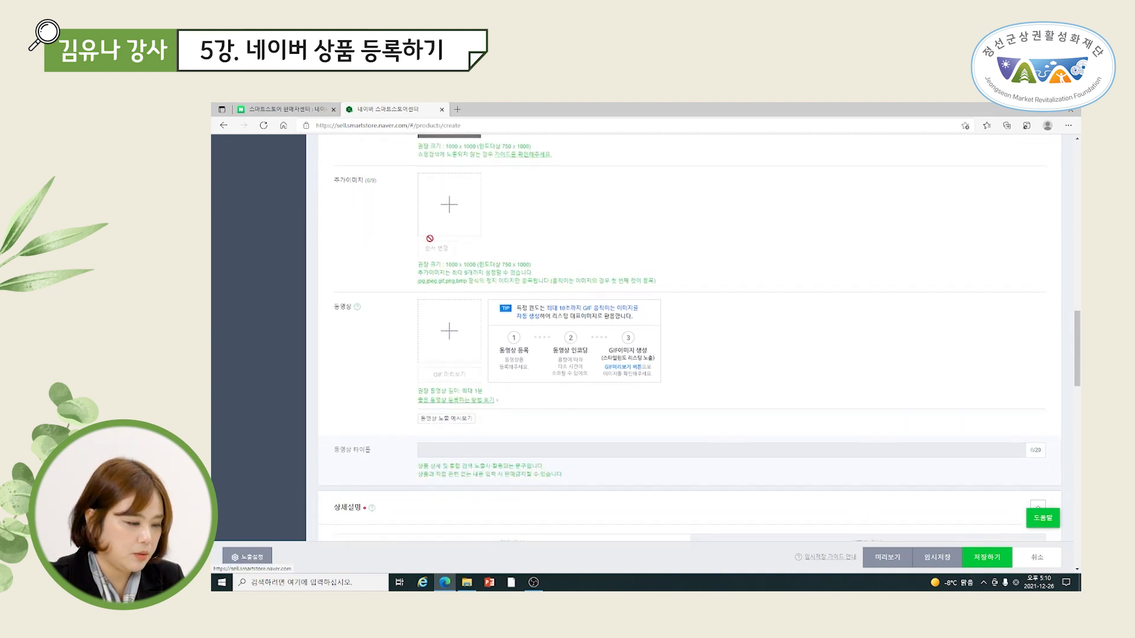
left_click(449, 213)
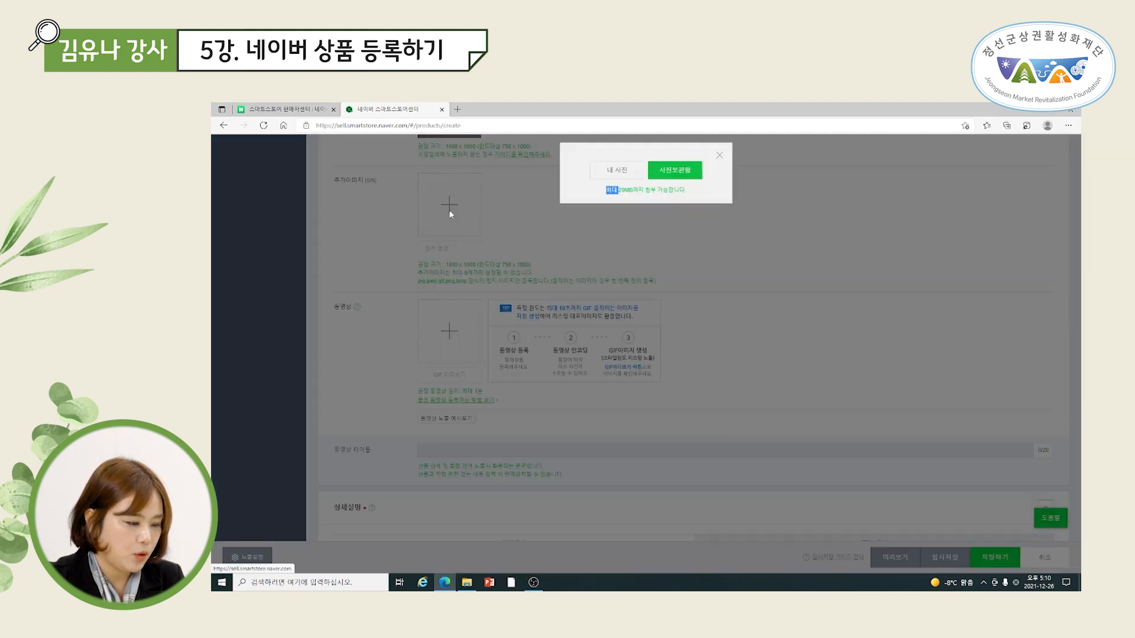
left_click(617, 178)
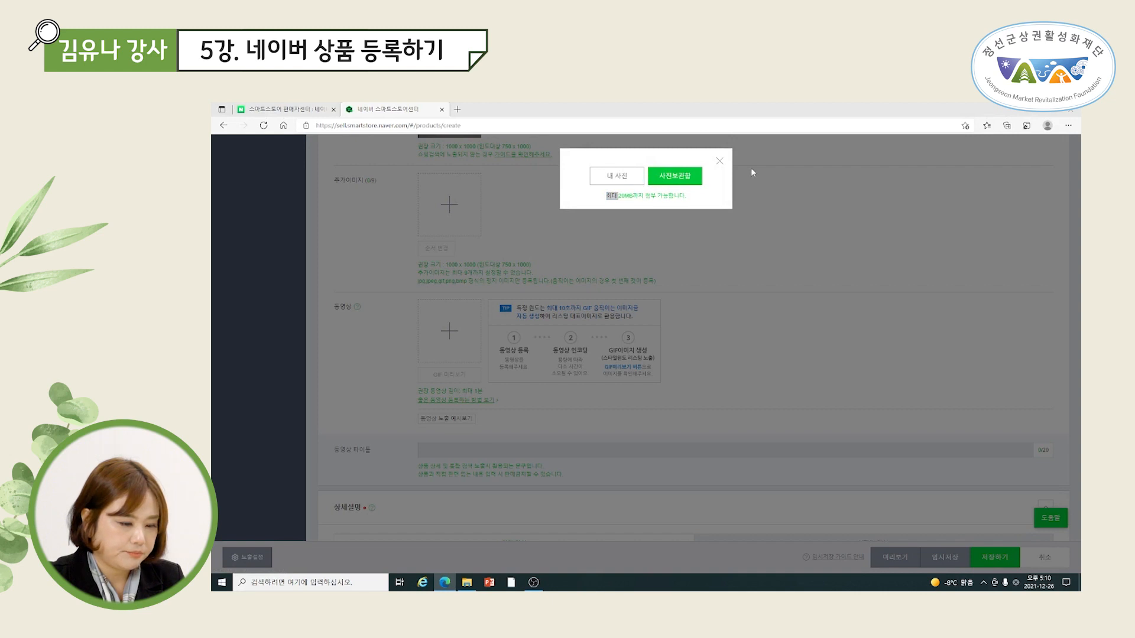
left_click(862, 109)
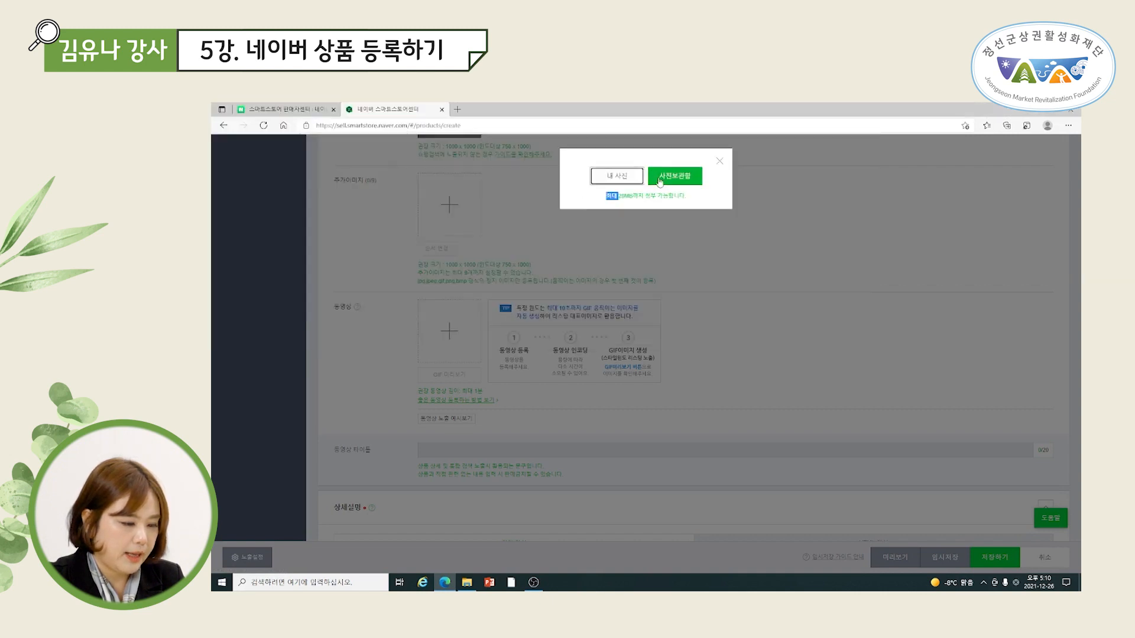
left_click(660, 179)
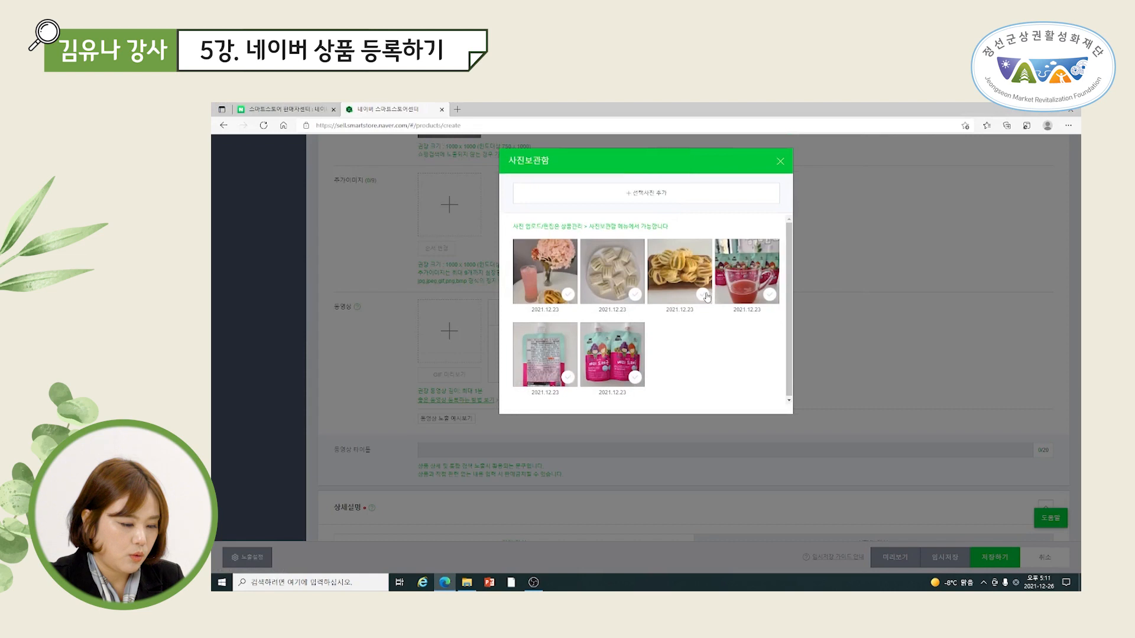
left_click(706, 296)
left_click(690, 199)
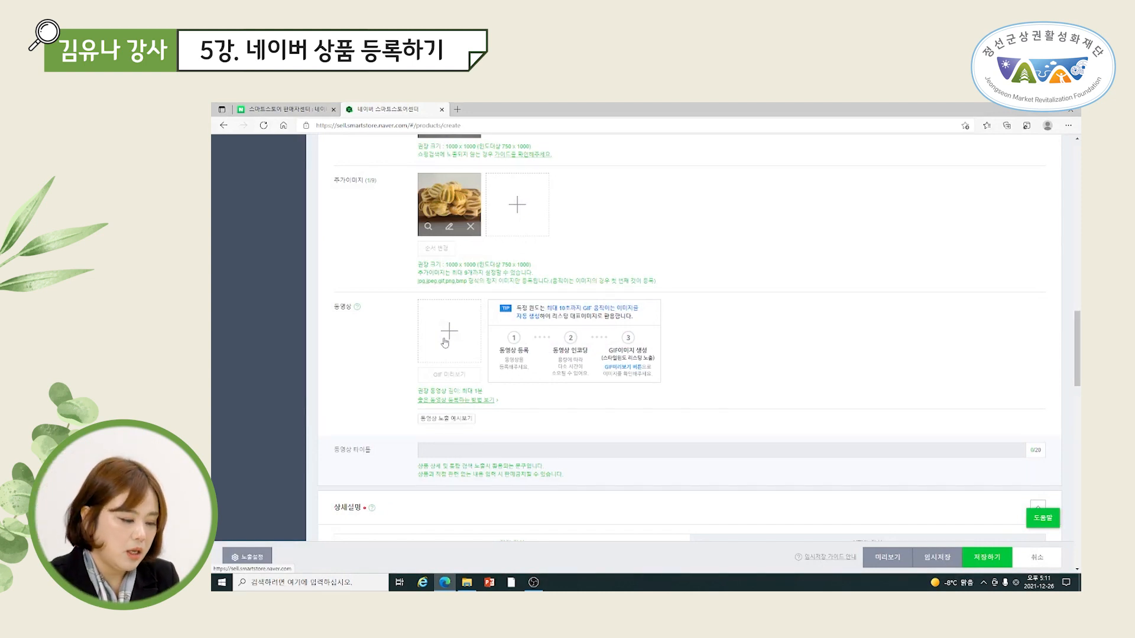
Check the 동영상 올리기 upload requirements, close the dialog without adding a video, and go to the 상세설명 section.
left_click(444, 340)
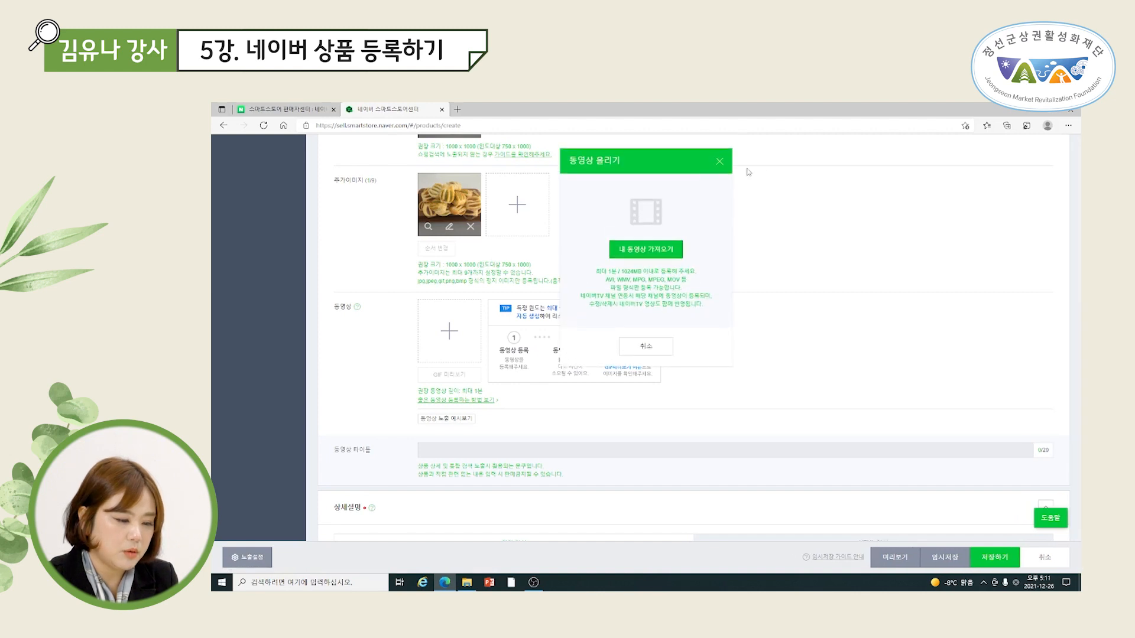
left_click(719, 162)
scroll(412, 323, "down", 3)
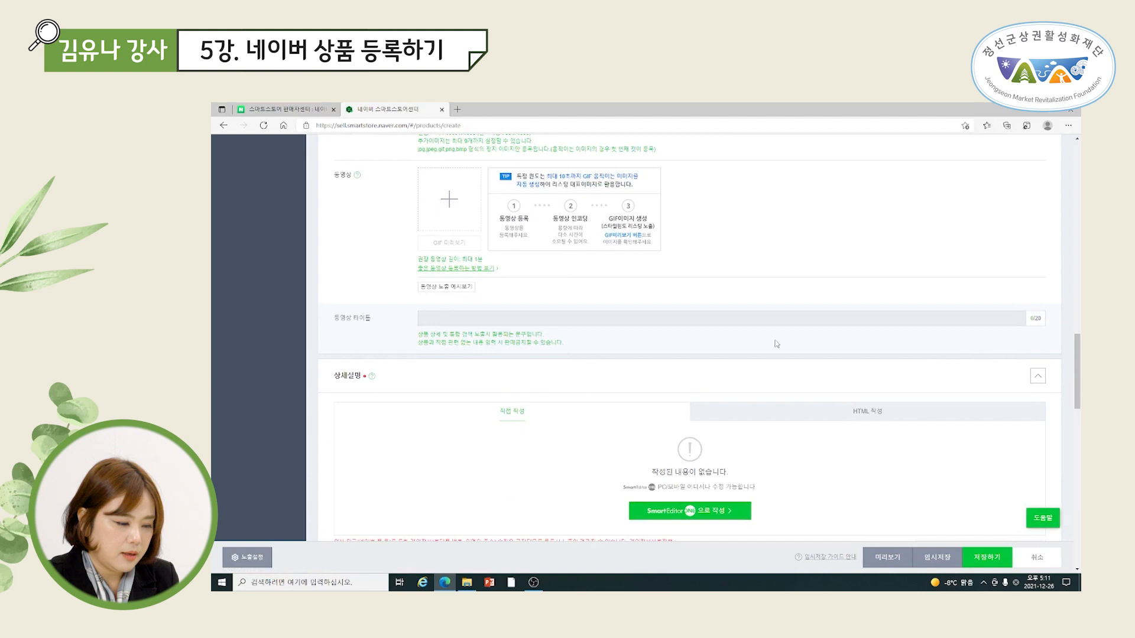
Open SmartEditor ONE for the 상세설명 and write the heading "정선 감자의 효능" with lines numbered 1, 2 and 3 below it.
scroll(376, 396, "down", 3)
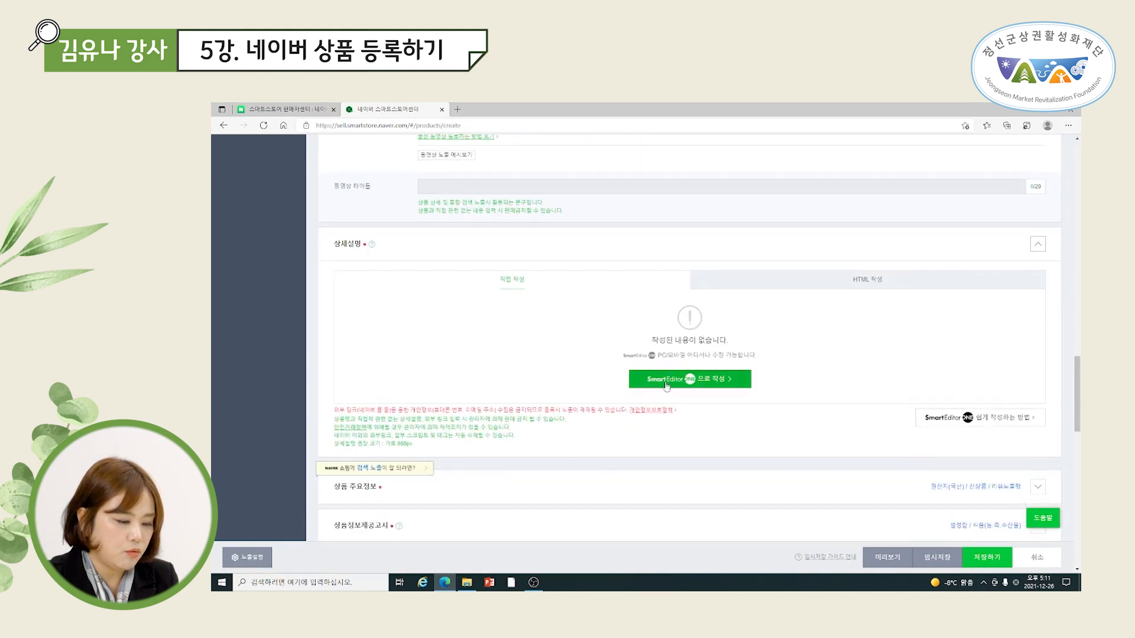
left_click(665, 385)
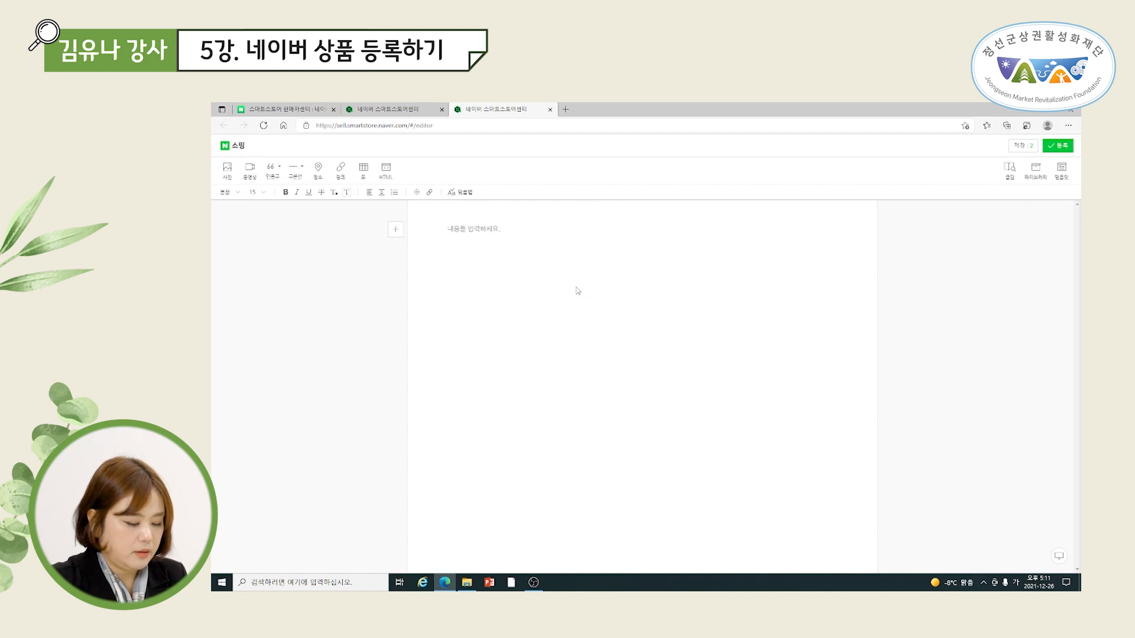
type("강원 ㄷ")
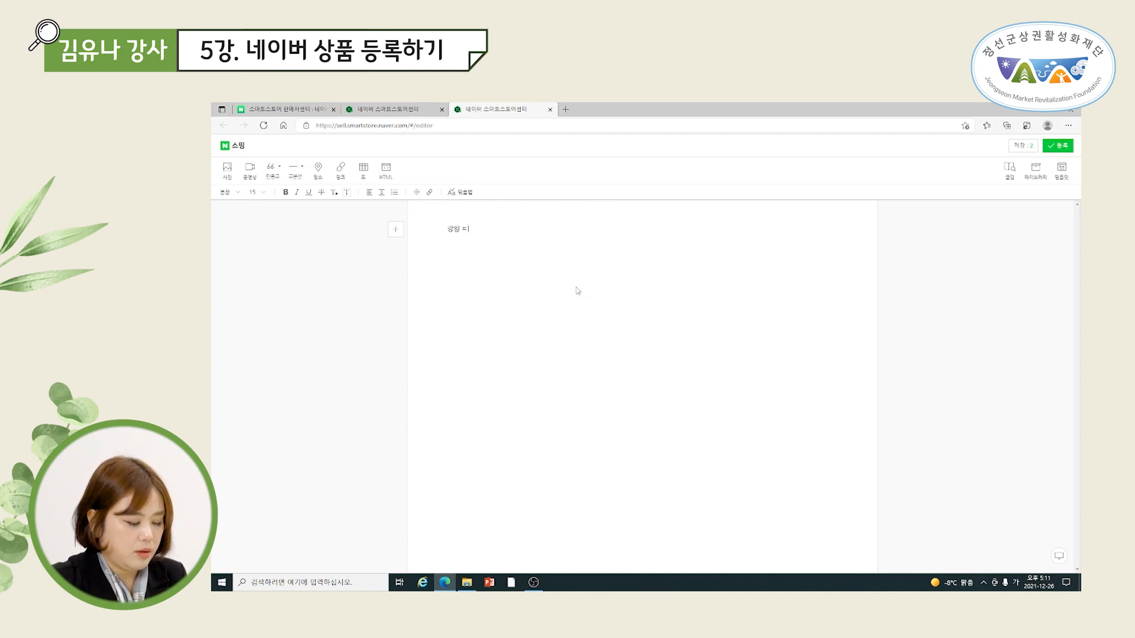
type("선")
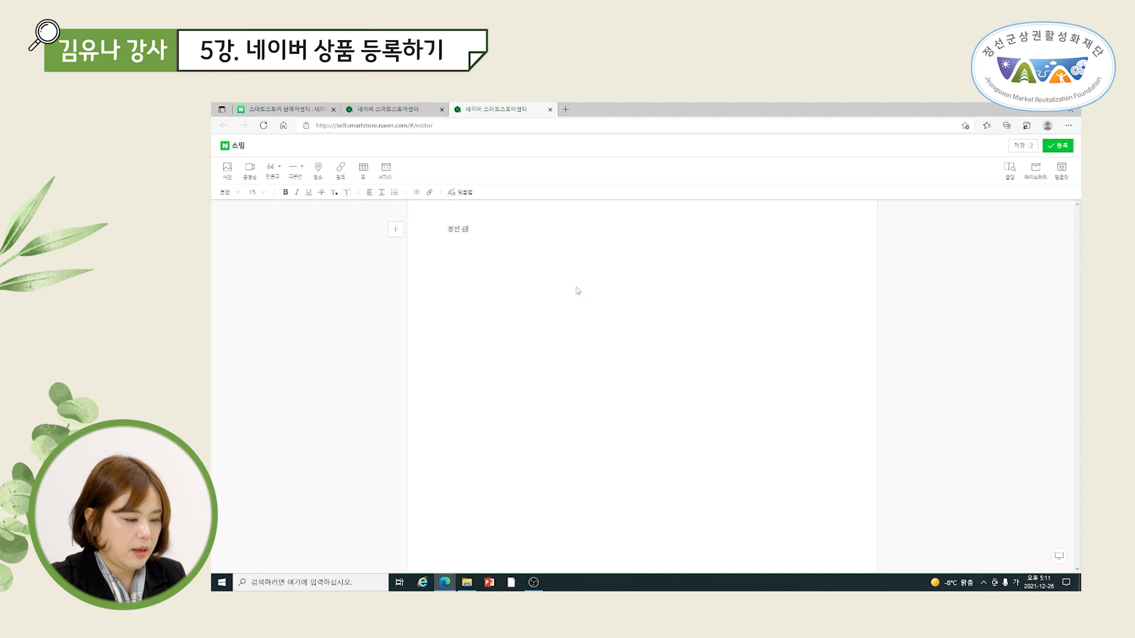
type(" 강사의")
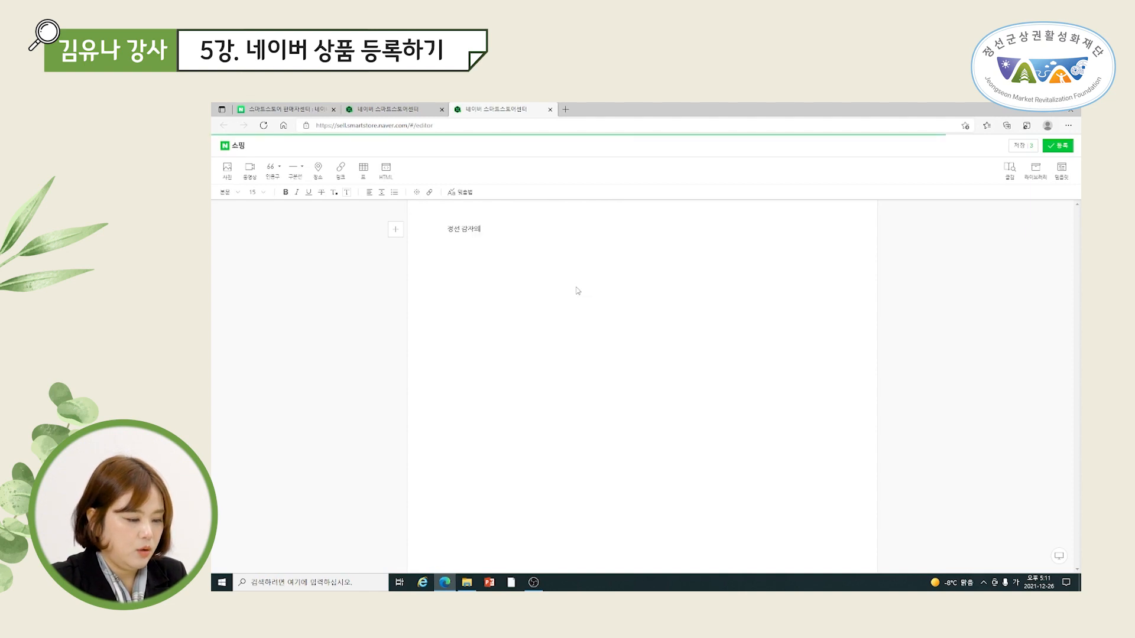
type(" 히1,2,3")
key("BackSpace")
key("BackSpace")
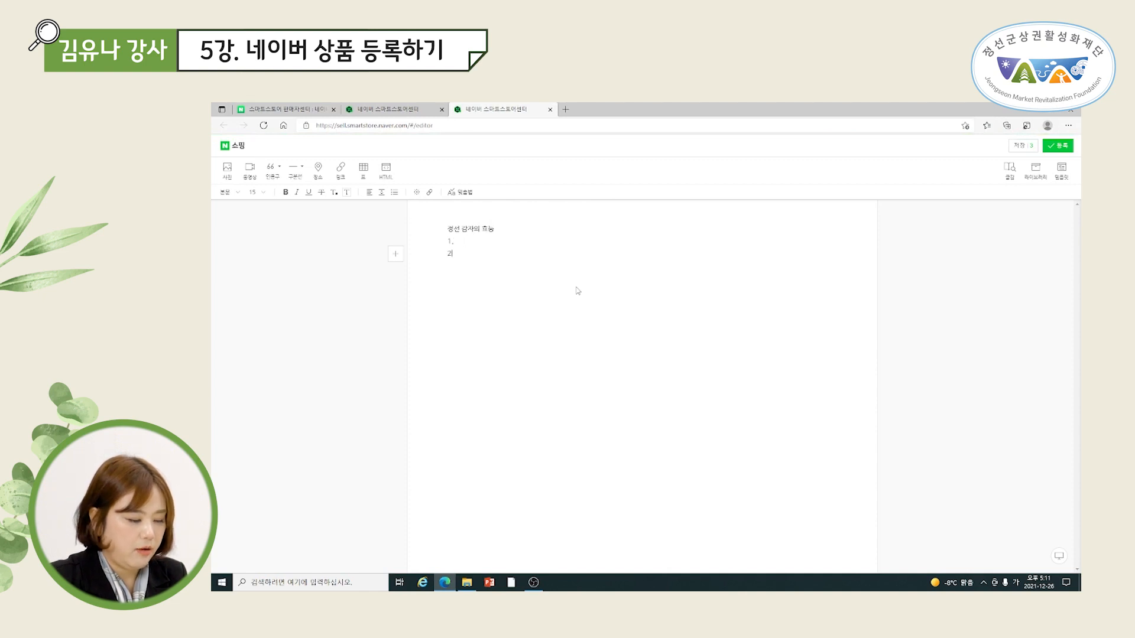
key("Return")
type("3,")
Add the heading "감자를 맛있게 먹는 방법" below the first list, followed by lines numbered 1, 2 and 3.
key("Return")
type("감새")
type("를 맛이")
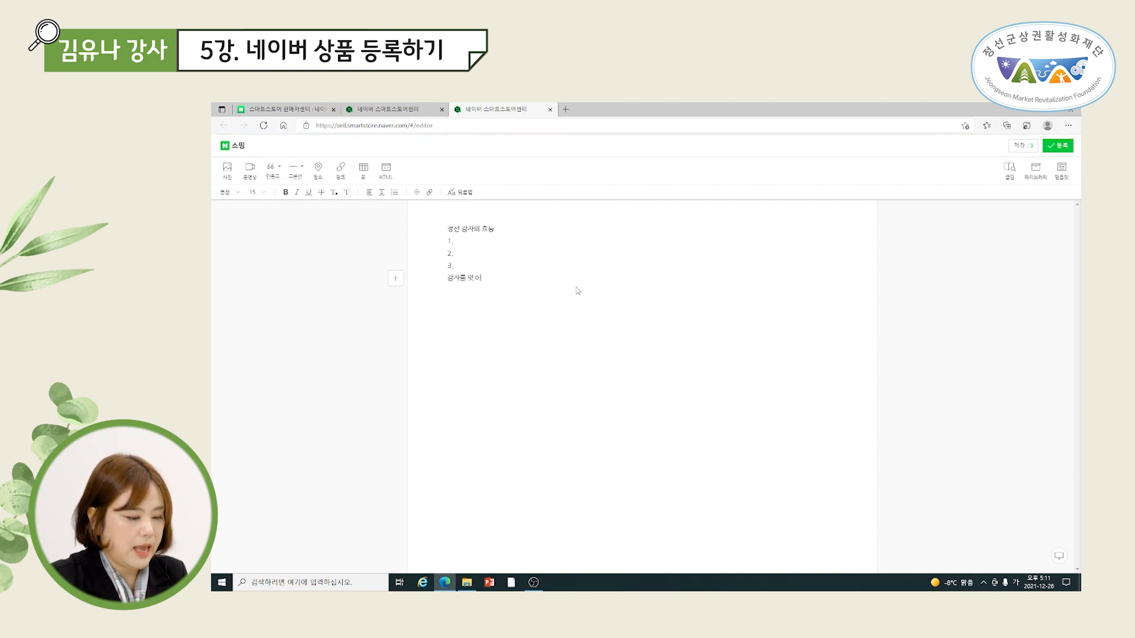
type("게 ㅁ는 방법")
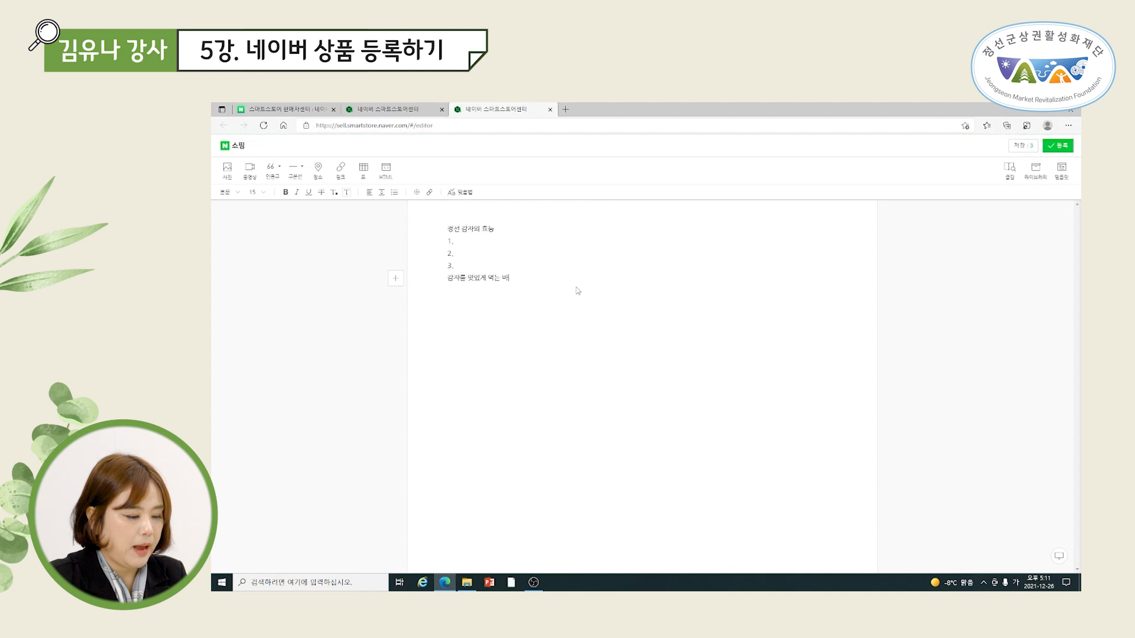
key("Return")
type("12")
key("BackSpace")
key("Return")
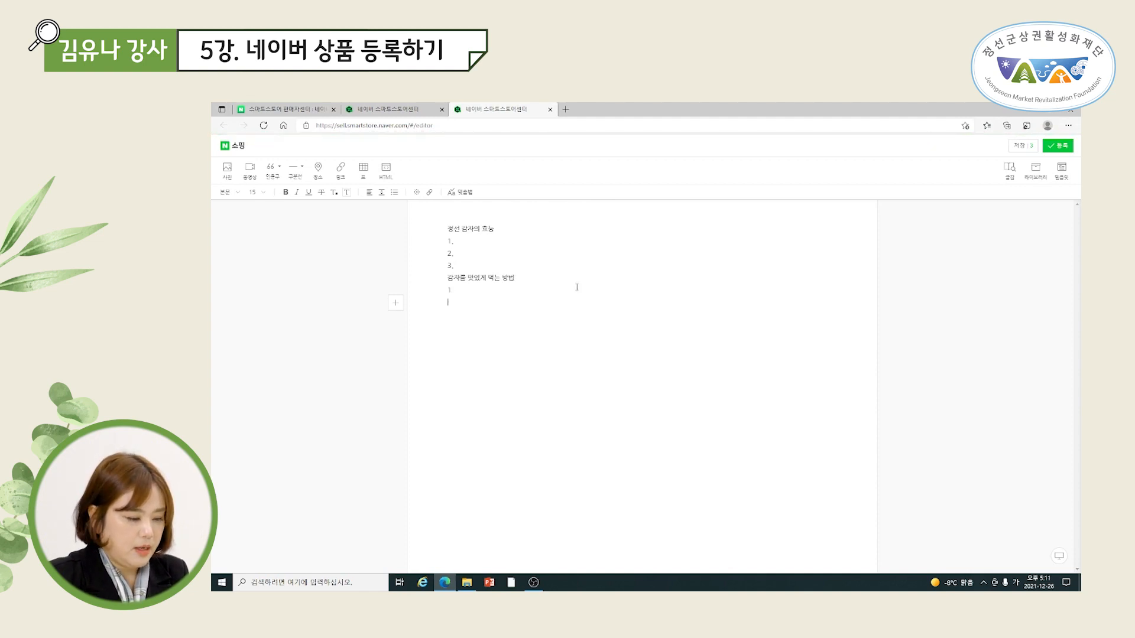
type("2")
key("Return")
type("3")
key("Return")
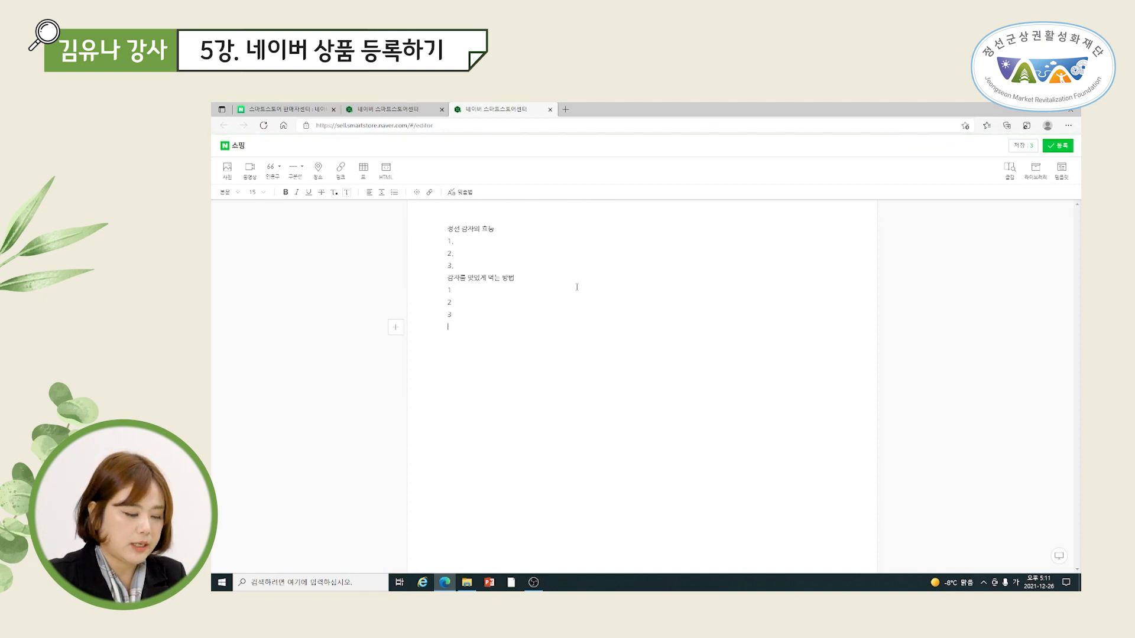
Insert the photos of the white pieces on a plate and the baked pastries from 사진보관함 below the text, and check them.
left_click(395, 327)
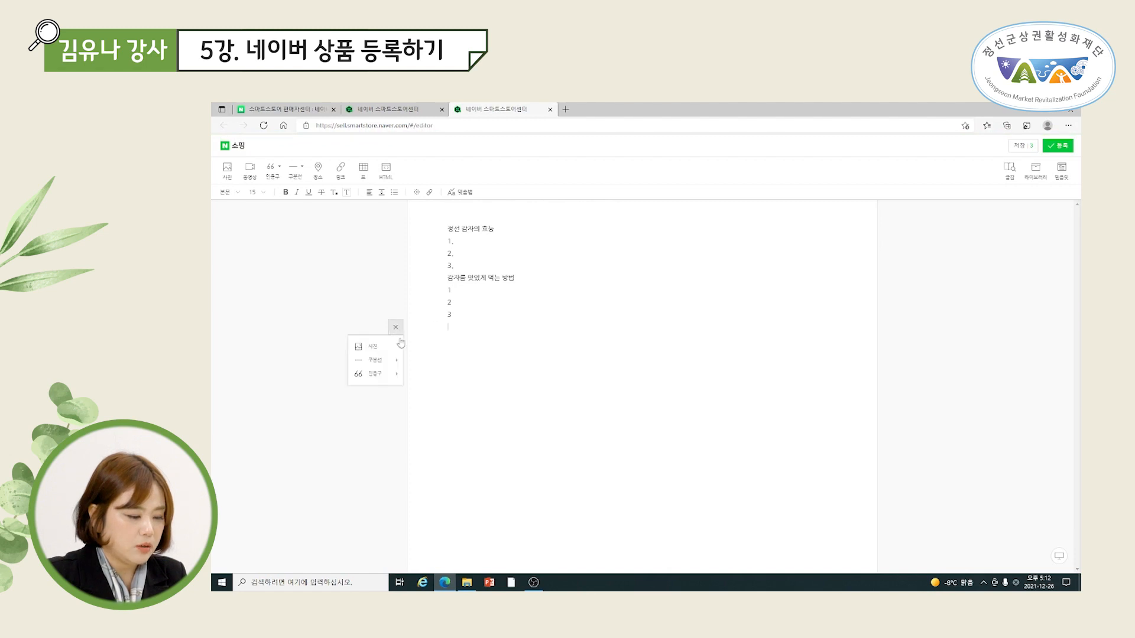
left_click(388, 349)
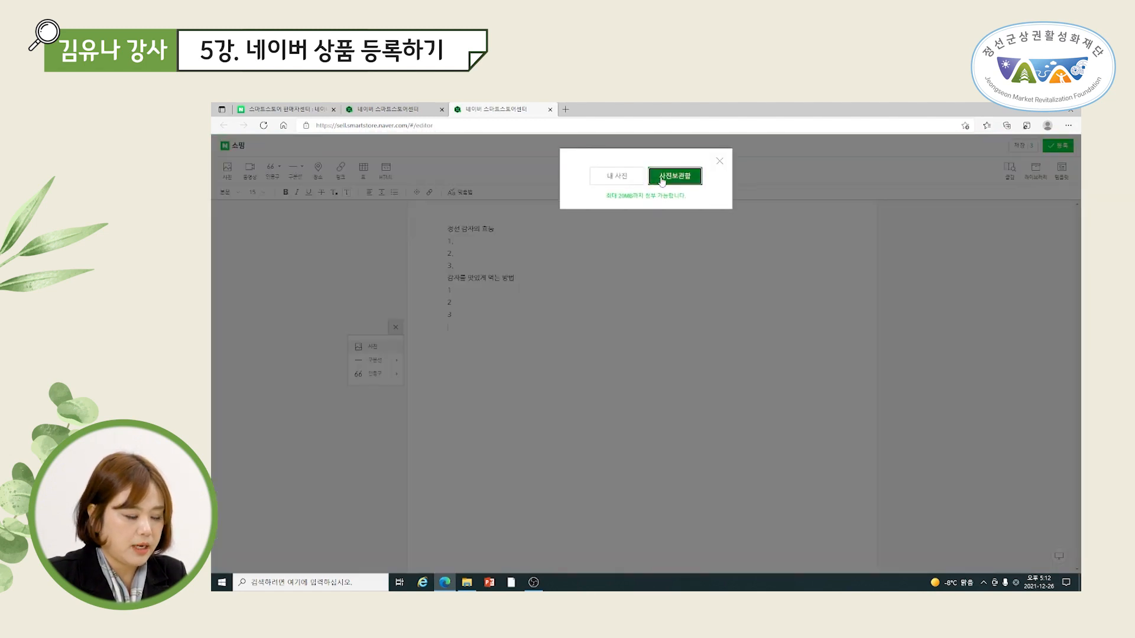
left_click(675, 172)
left_click(618, 269)
left_click(687, 285)
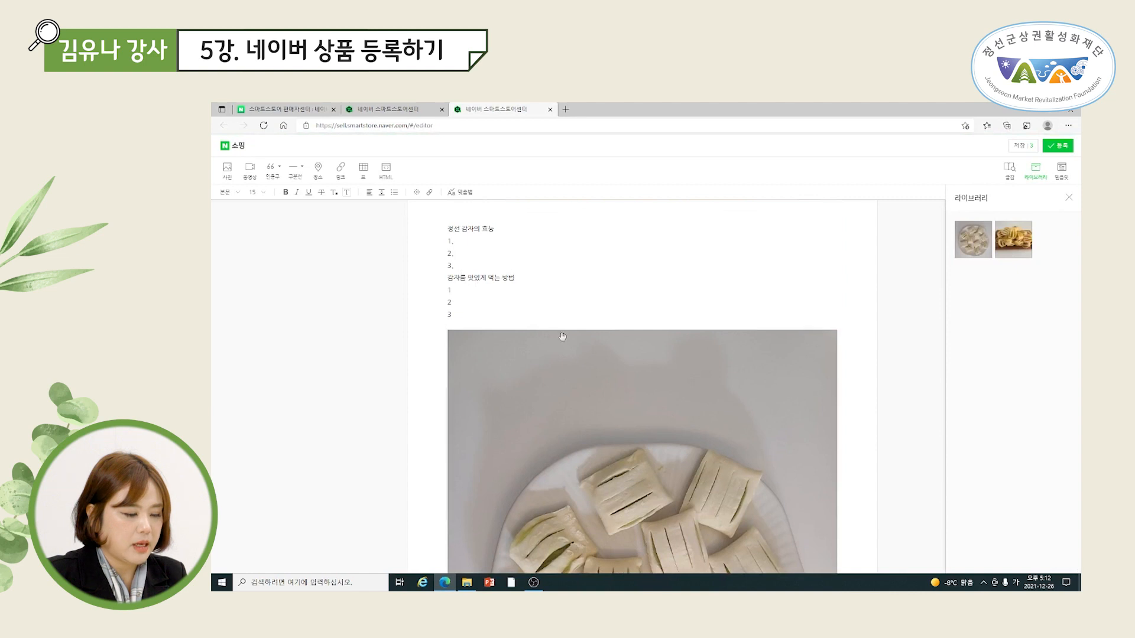
scroll(561, 331, "down", 6)
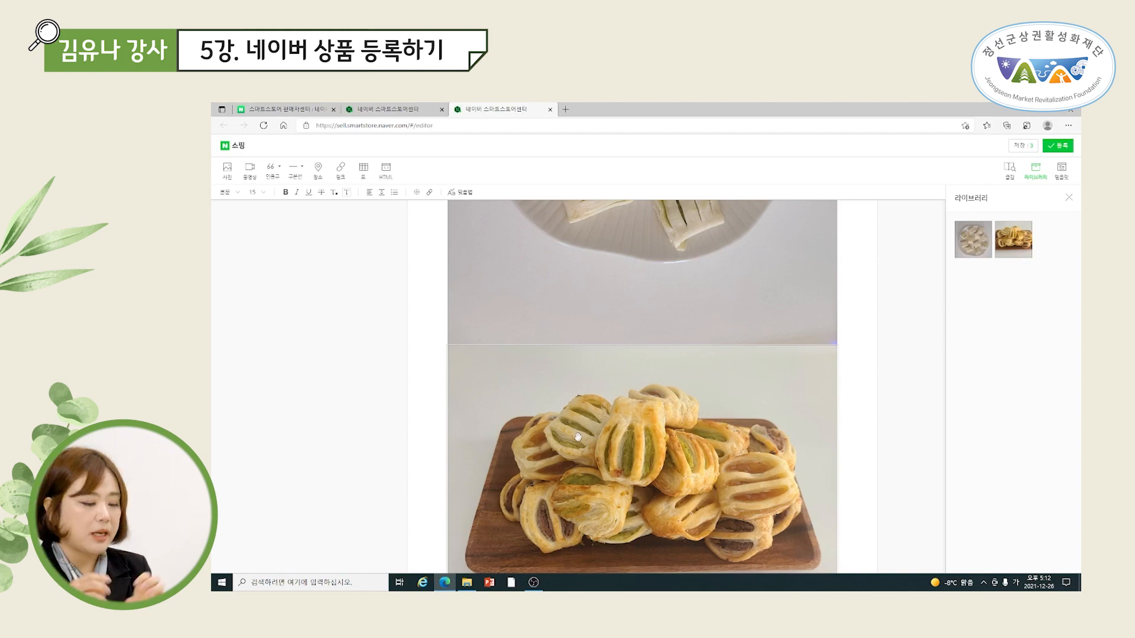
scroll(577, 443, "down", 5)
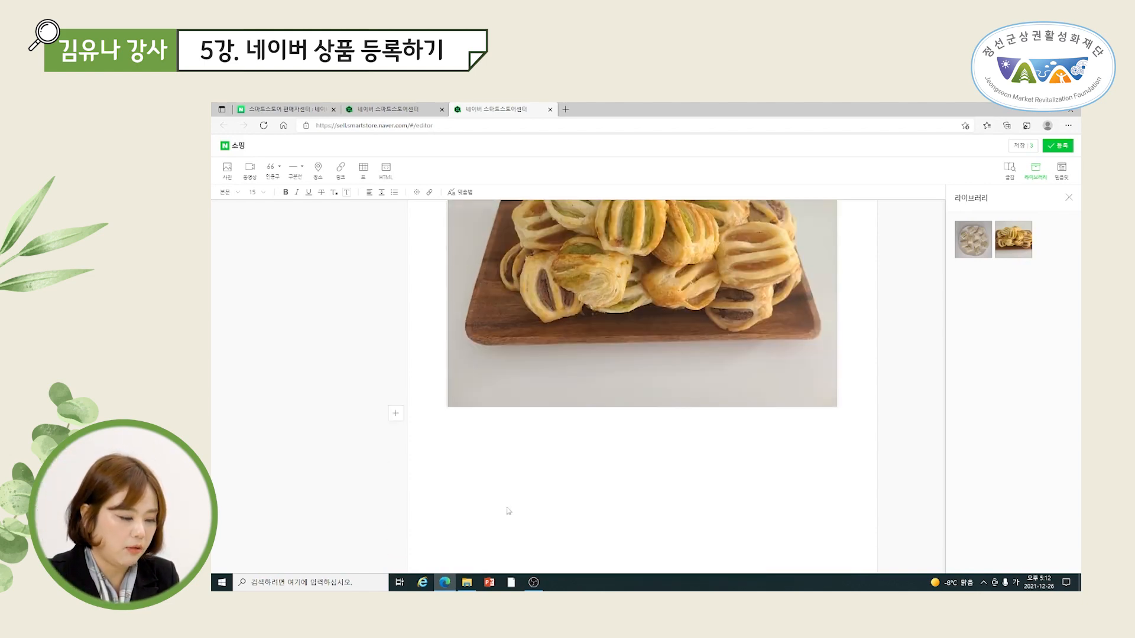
scroll(490, 514, "up", 8)
scroll(490, 513, "down", 7)
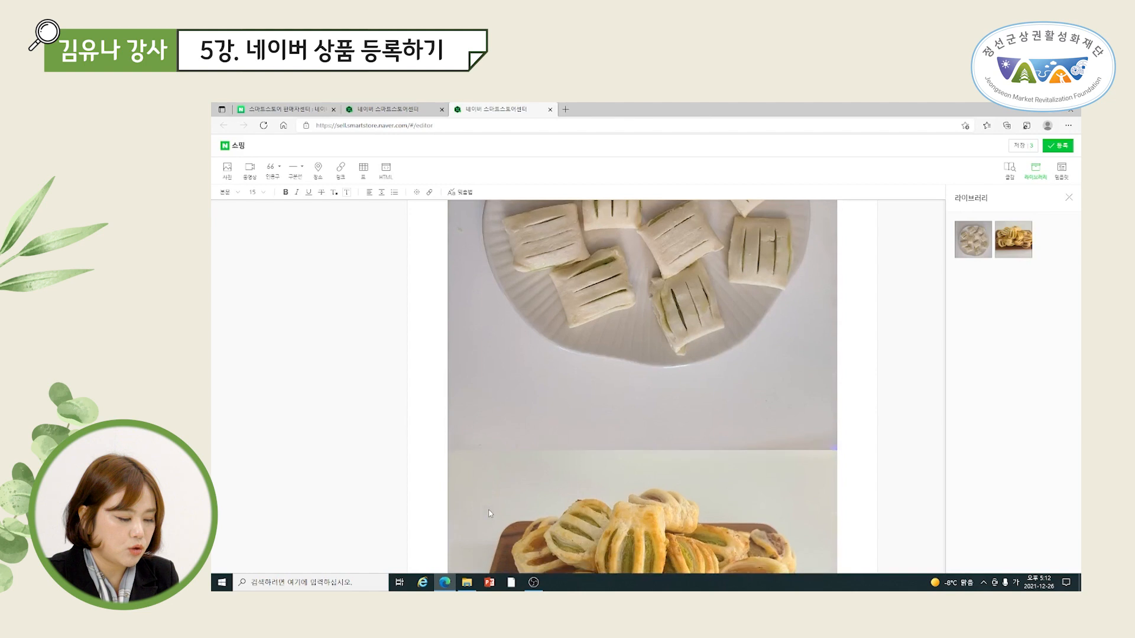
scroll(490, 513, "down", 2)
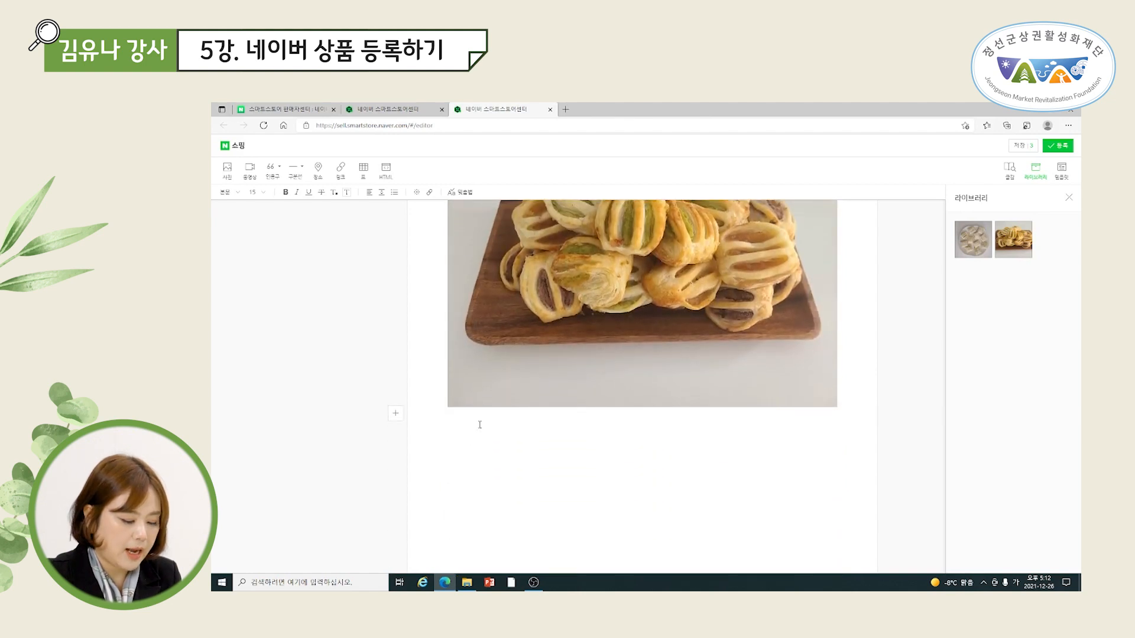
key("BackSpace")
key("BackSpace")
key("BackSpace")
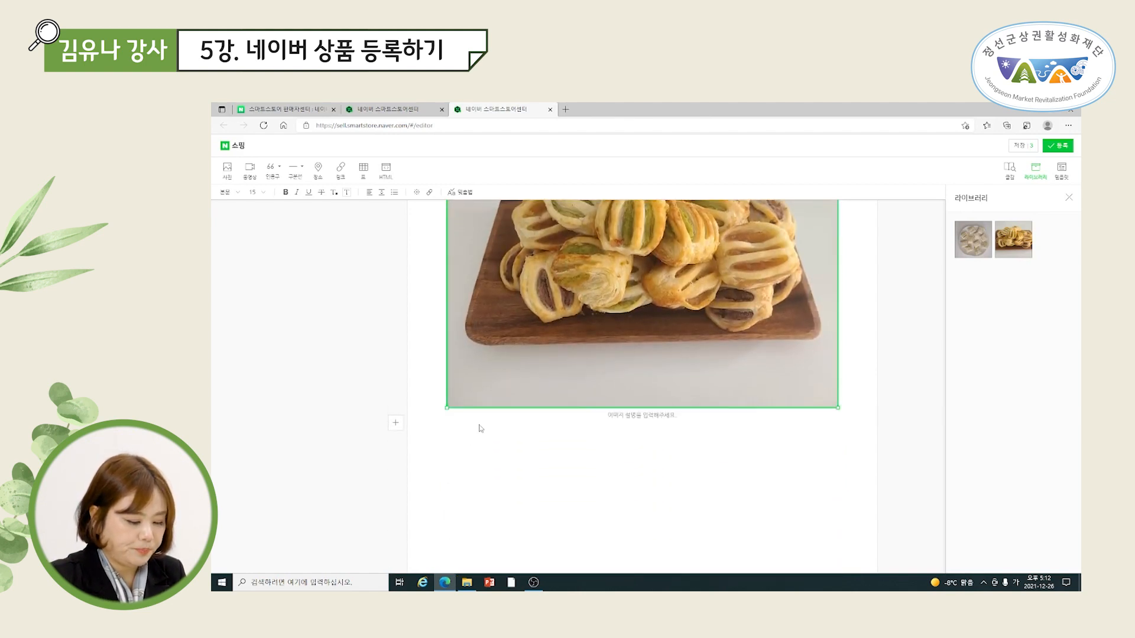
left_click(481, 429)
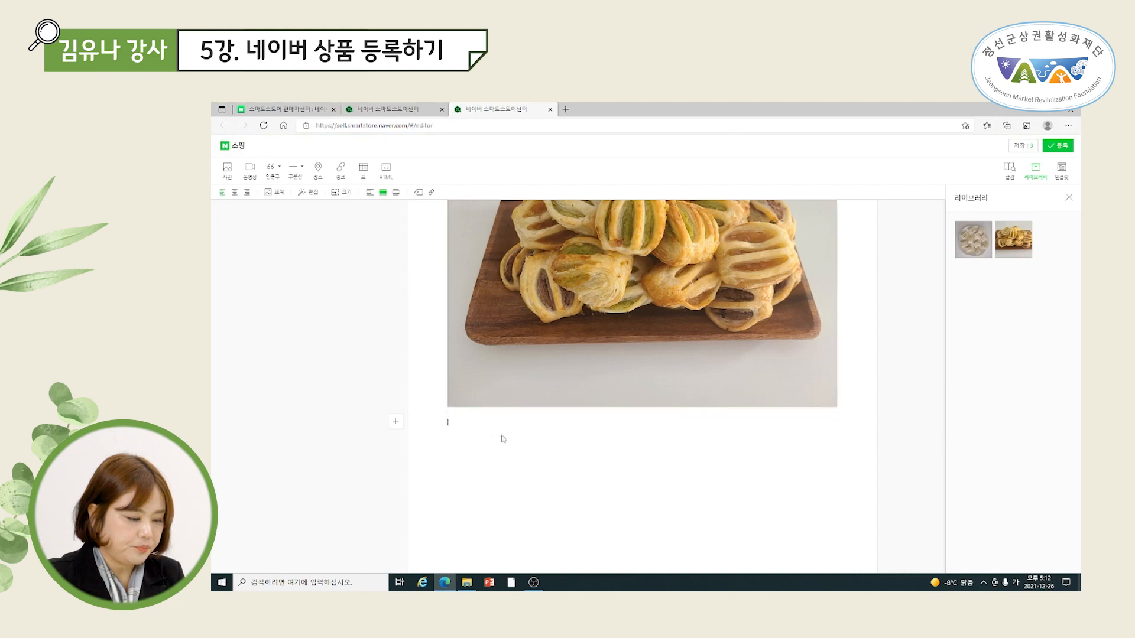
type("제품을")
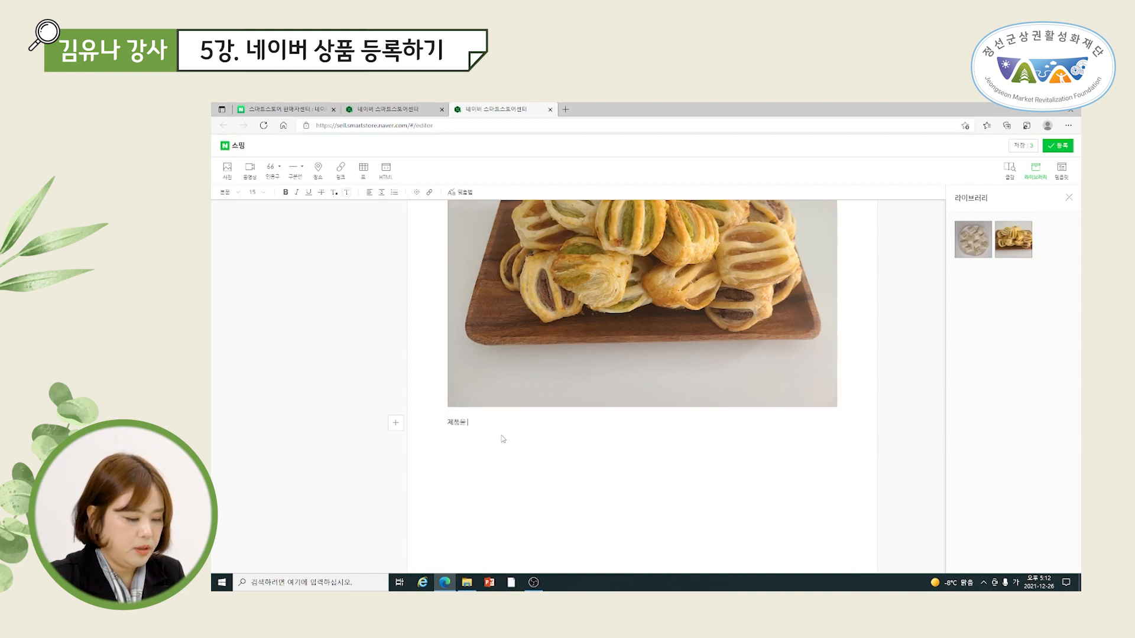
key("BackSpace")
key("BackSpace")
key("BackSpace")
key("BackSpace")
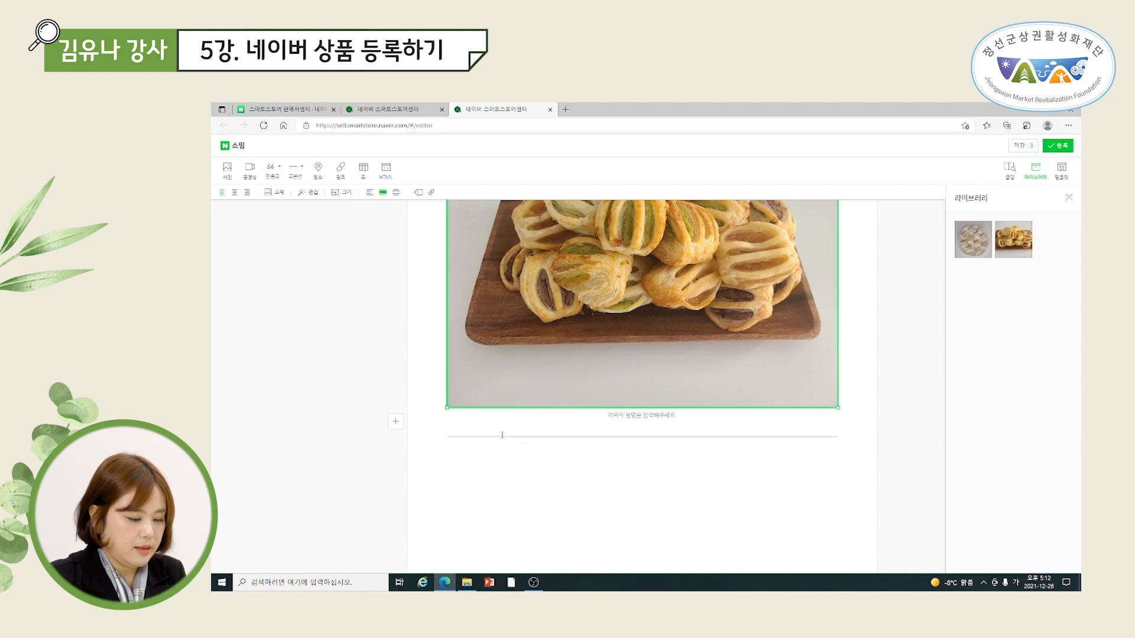
Write the line "꼭 정선감자를 먹어야하는 이유?" below the baked pastry photo.
left_click(485, 464)
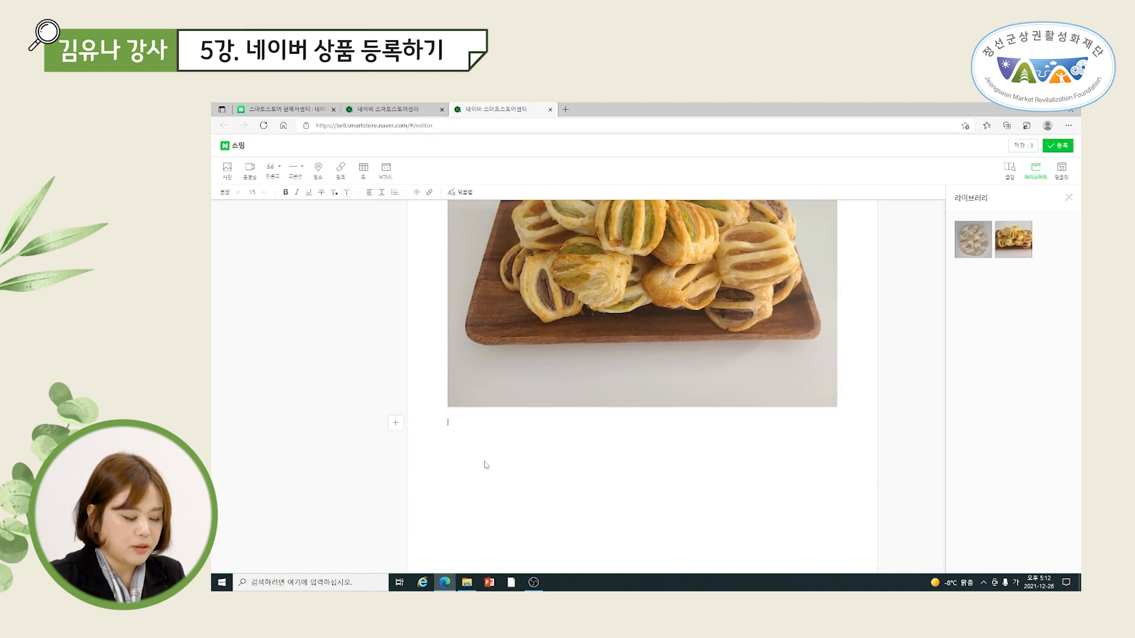
type("ㄱ")
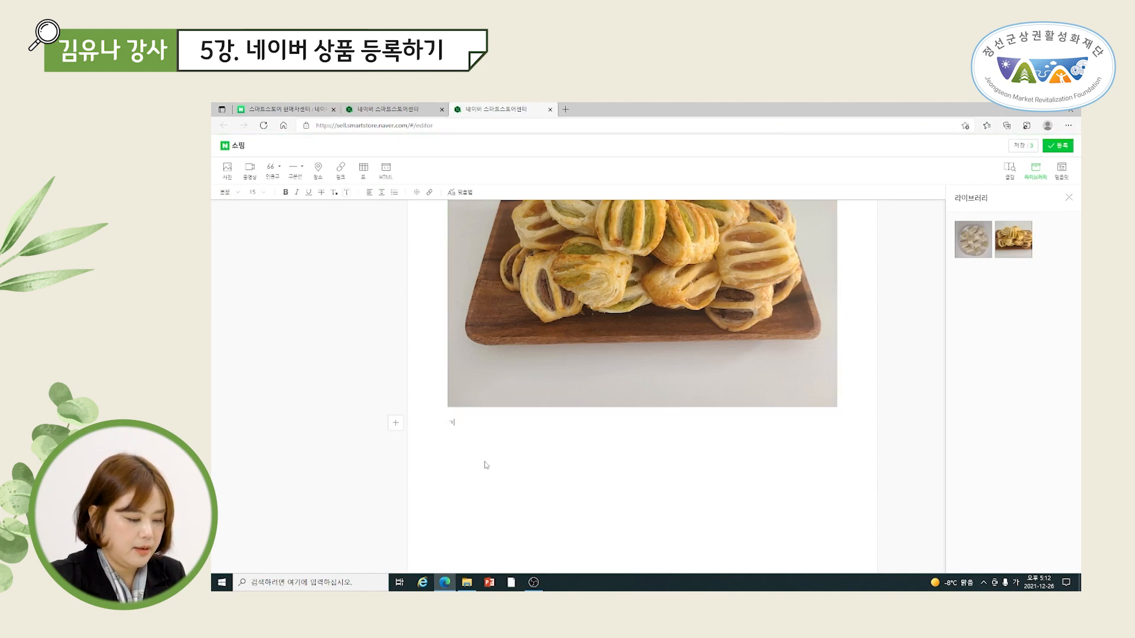
type("파")
type("ㅇ선개")
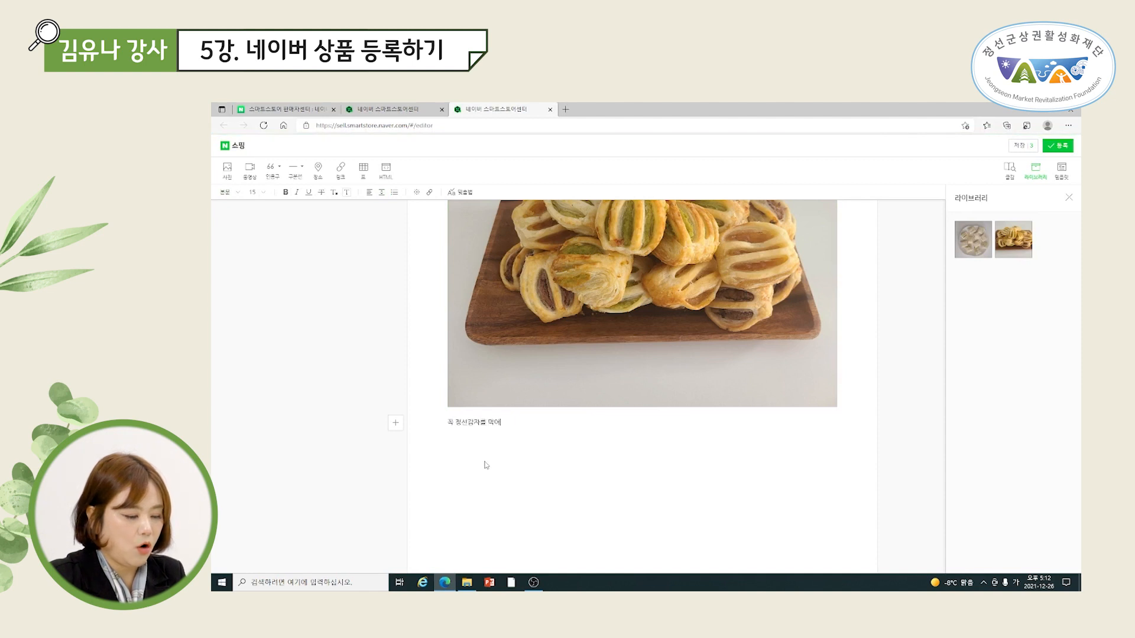
type("하는 이유?")
key("Return")
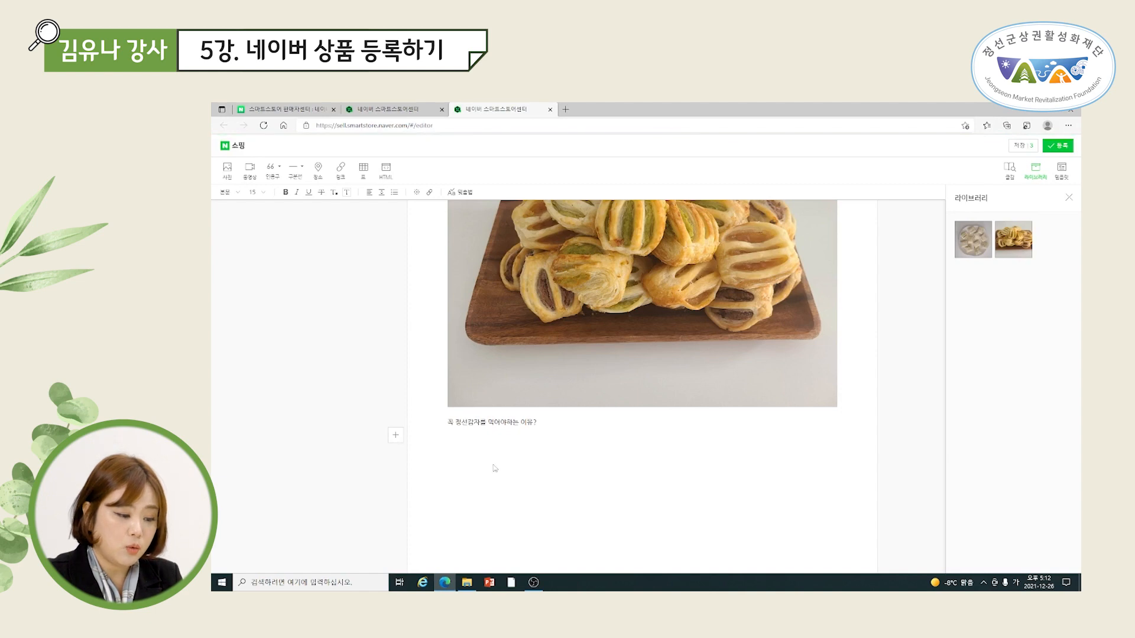
Review the description, save a temporary copy, and register it to the product.
scroll(650, 295, "up", 6)
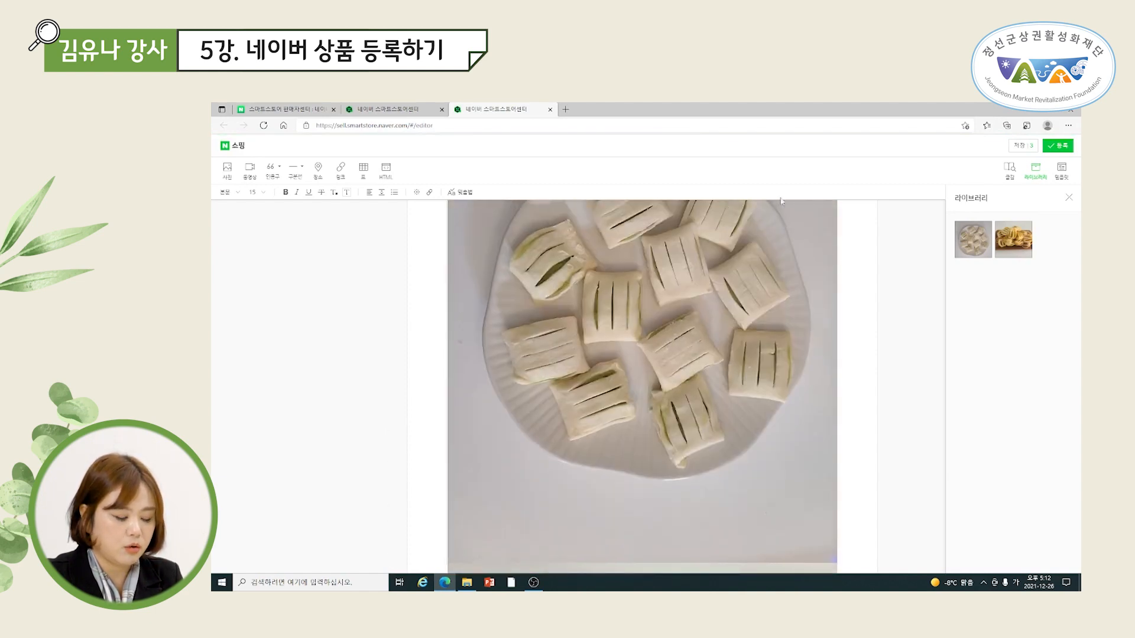
scroll(745, 367, "down", 6)
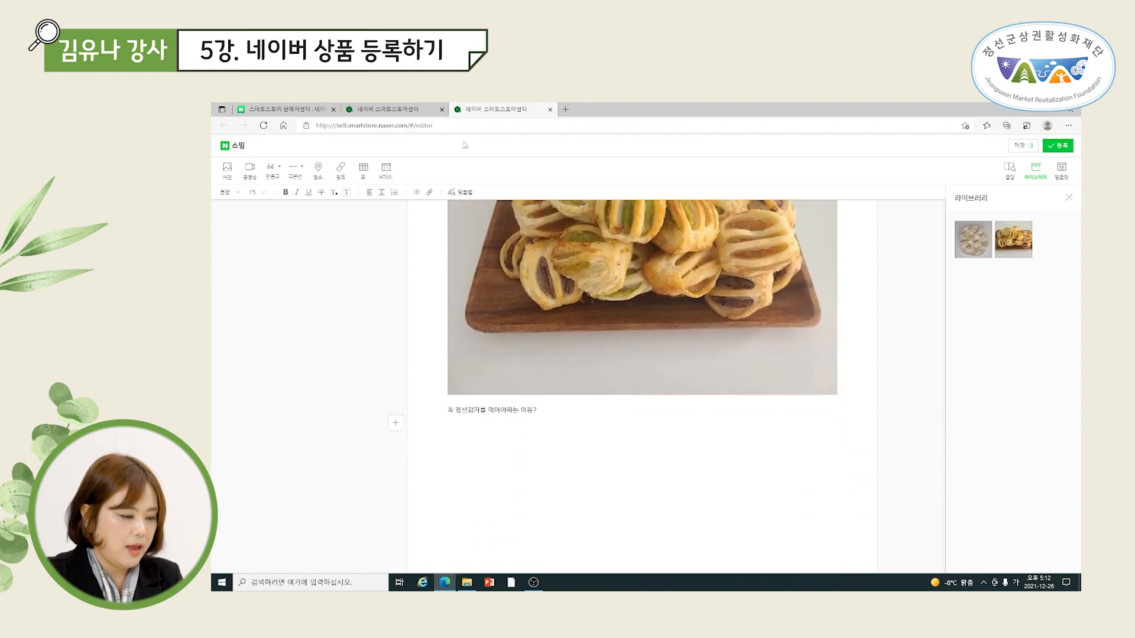
left_click(1055, 147)
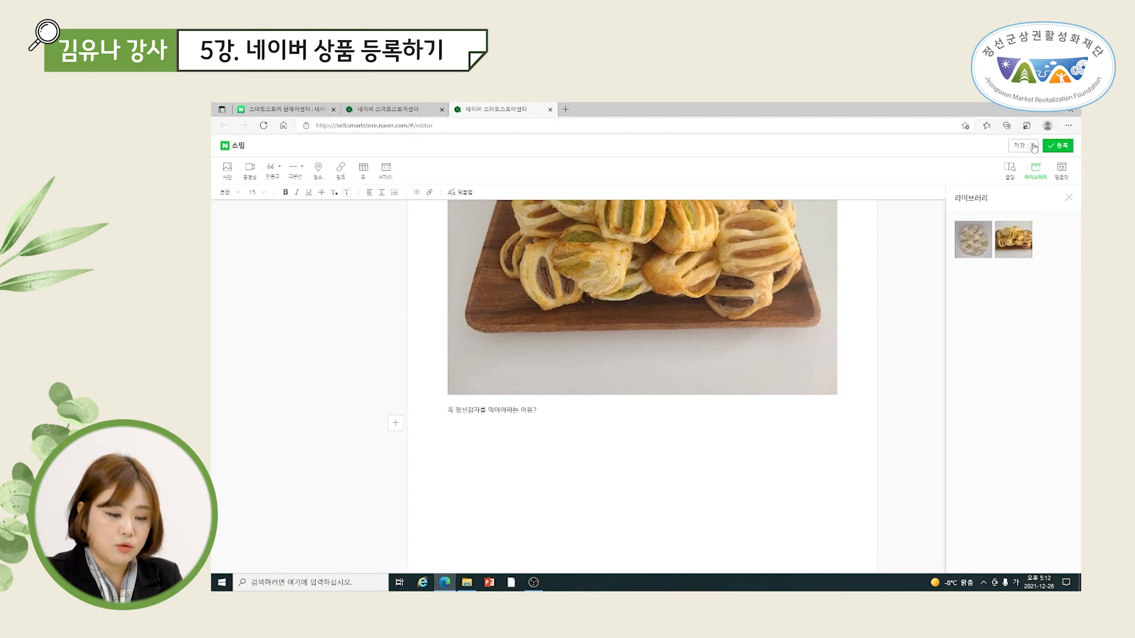
left_click(1057, 149)
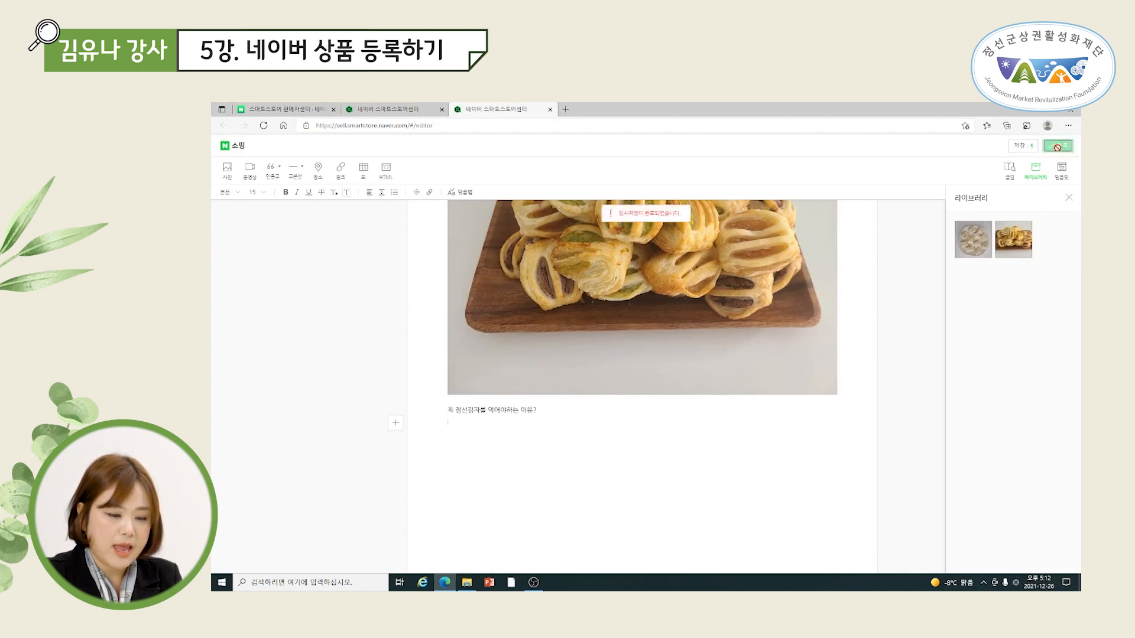
Expand the 배송 section and examine the 상품별 배송비 options, 기본 배송비, 결제방식 and 지역별 차등 배송비 settings.
scroll(398, 484, "down", 3)
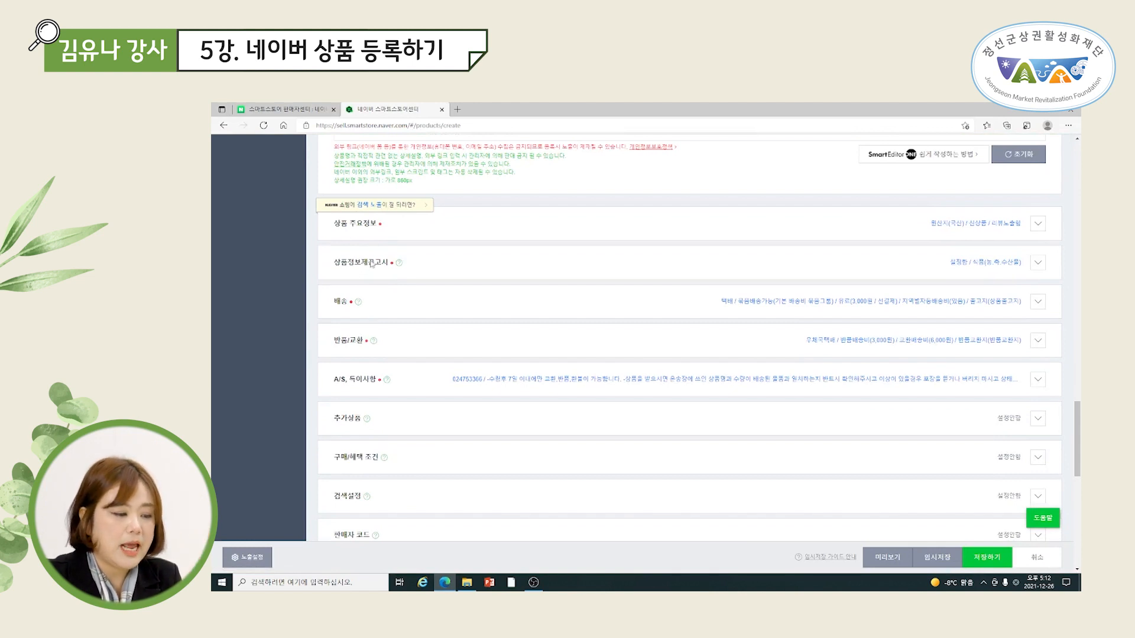
left_click(1037, 303)
scroll(483, 345, "down", 3)
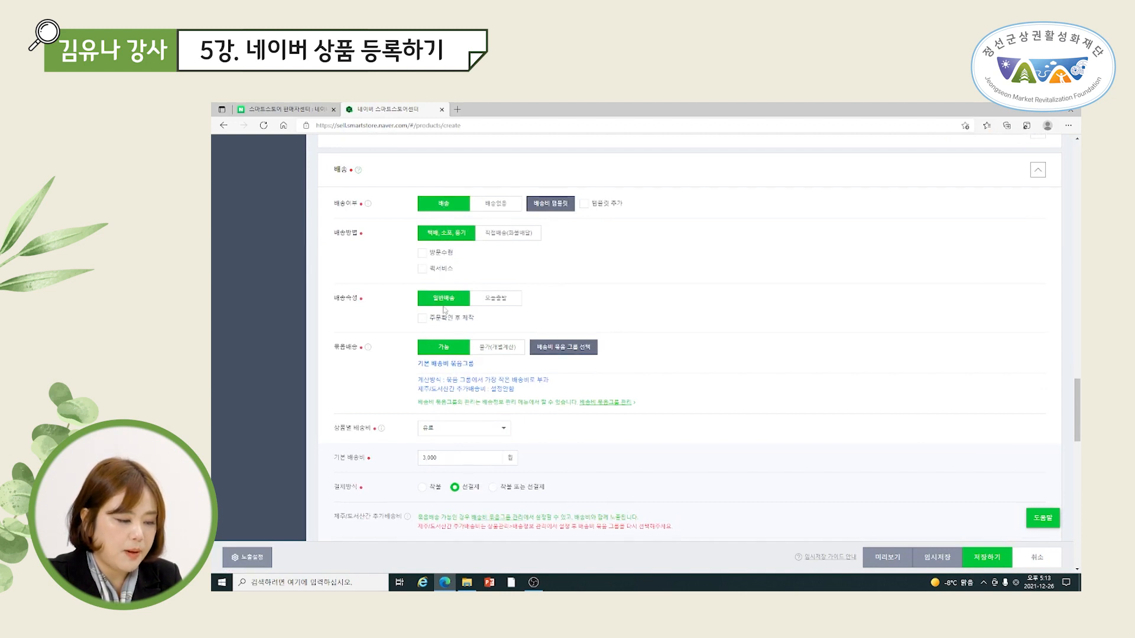
left_click(462, 429)
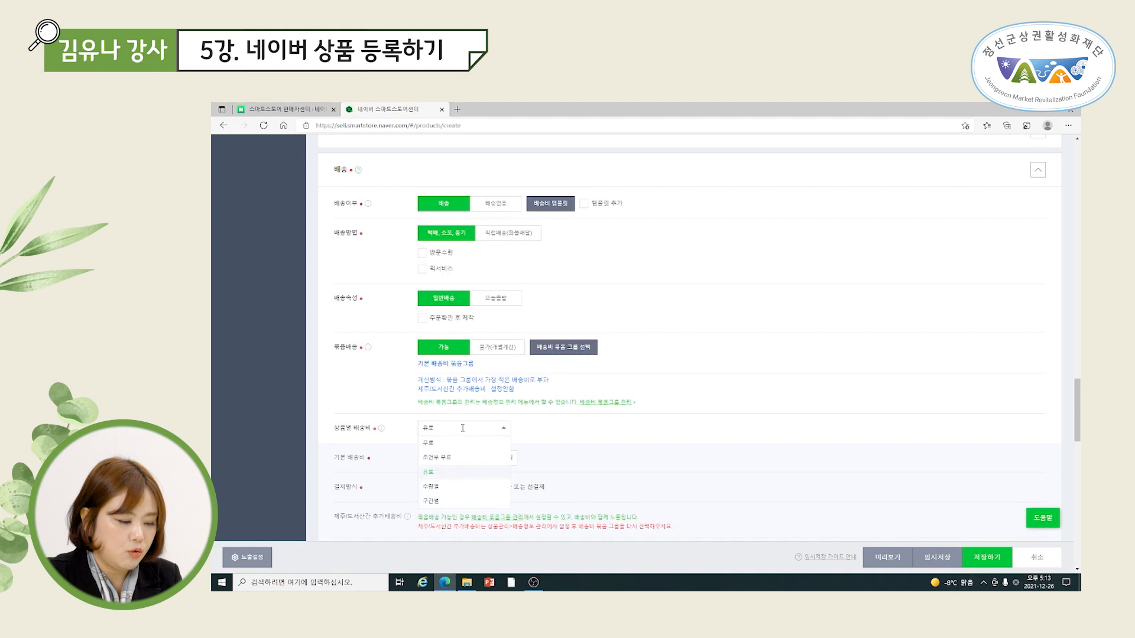
left_click(462, 429)
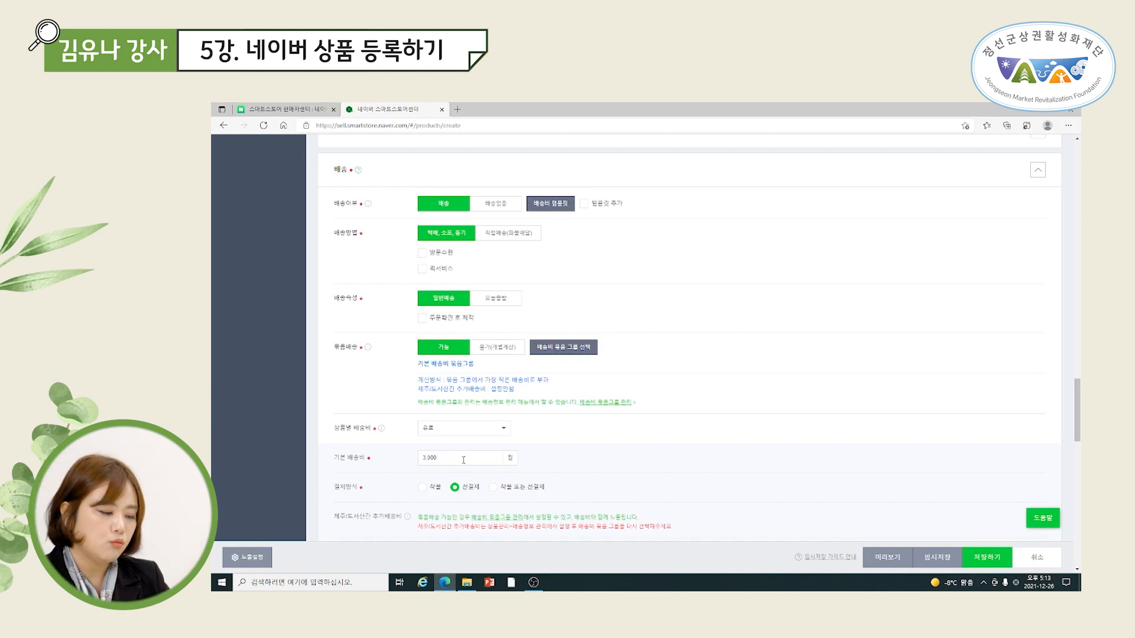
scroll(462, 459, "down", 3)
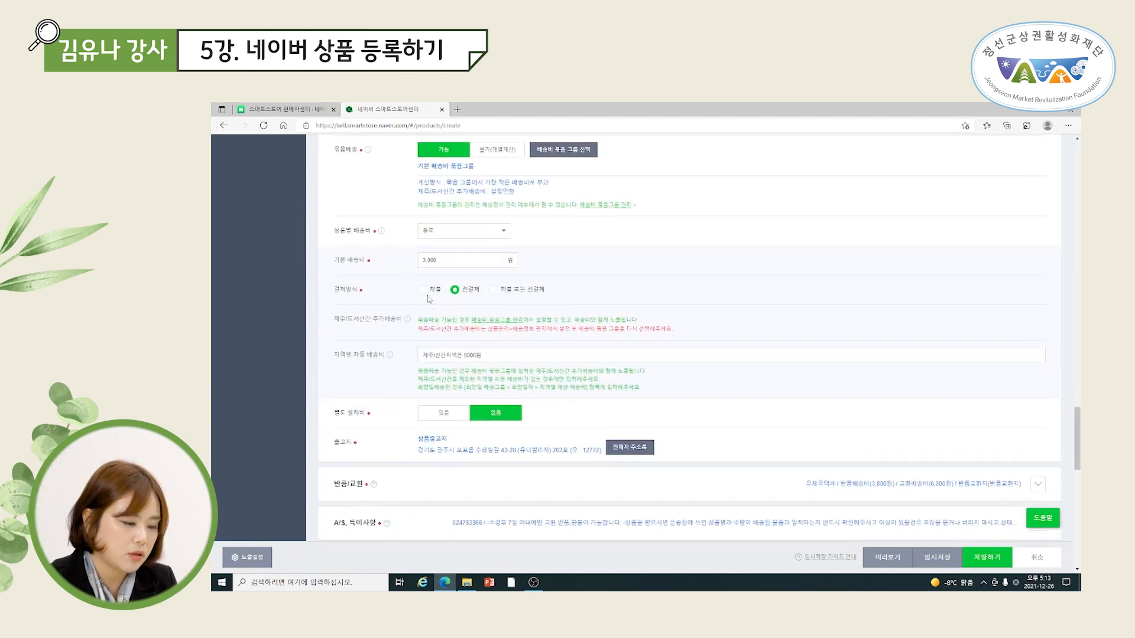
left_click(499, 355)
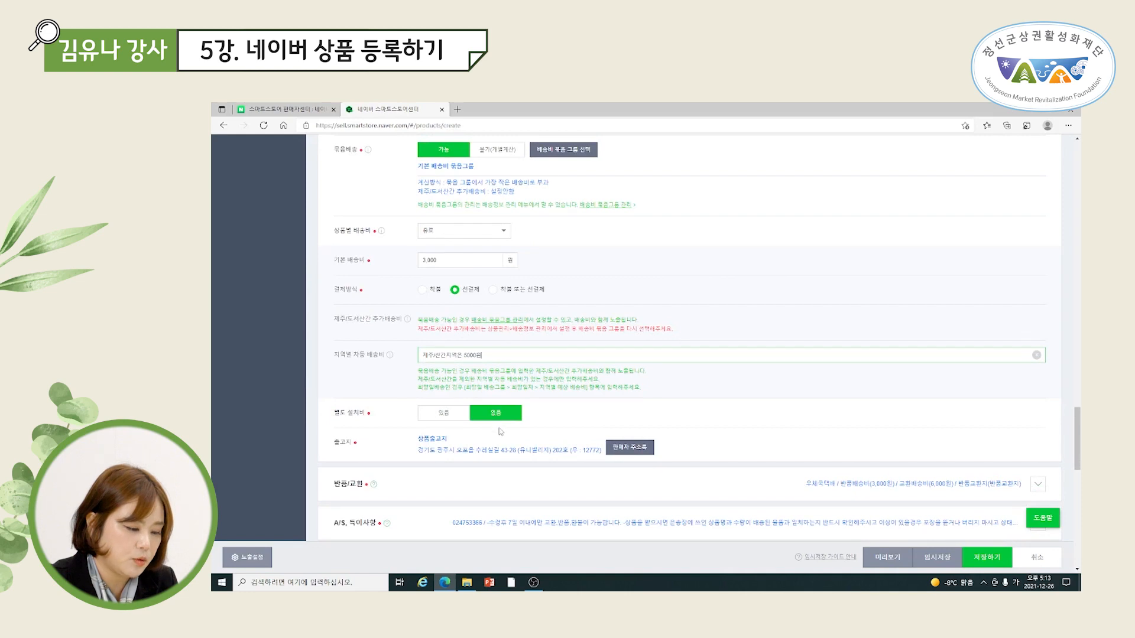
Expand the 반품/교환 section and review the courier, 반품배송비(편도), 교환배송비(왕복) and return address settings.
scroll(499, 428, "down", 2)
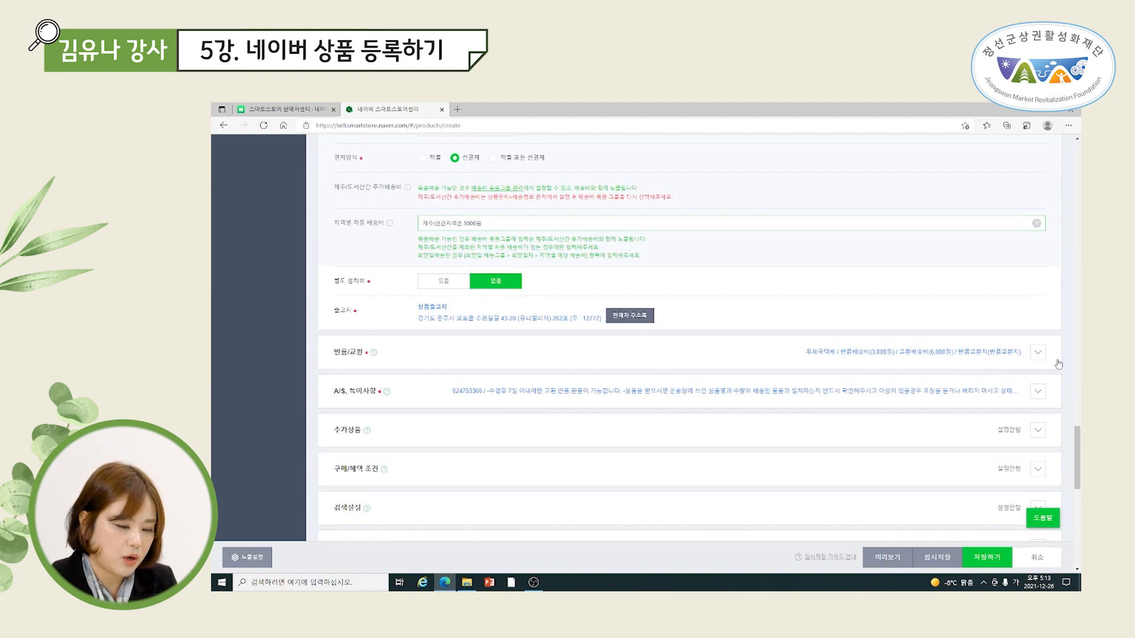
left_click(1038, 353)
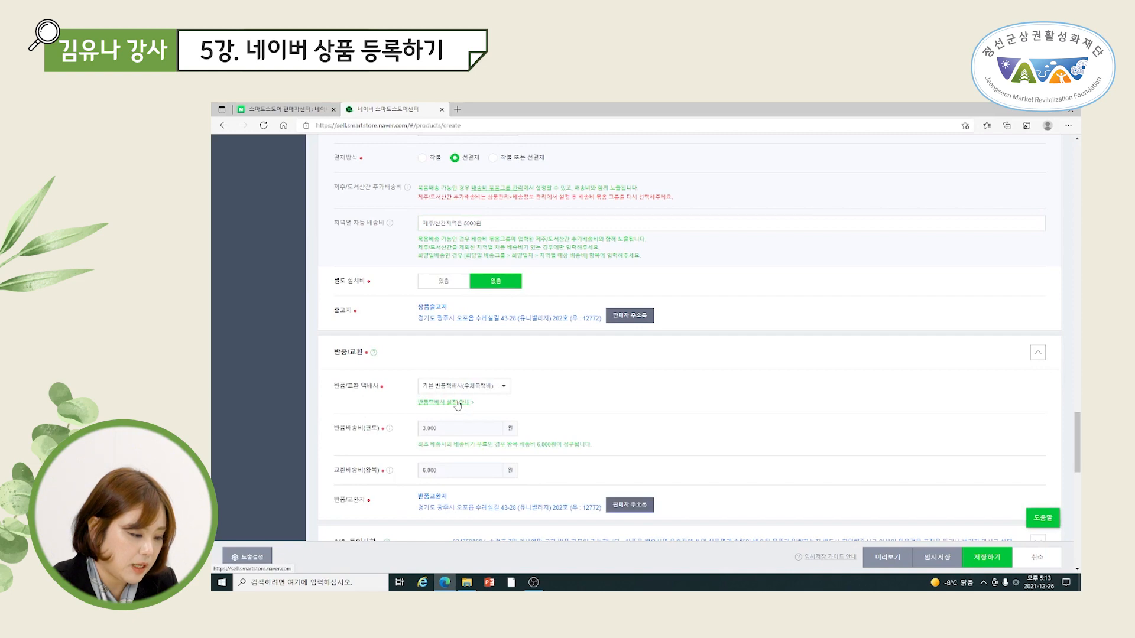
scroll(459, 414, "down", 3)
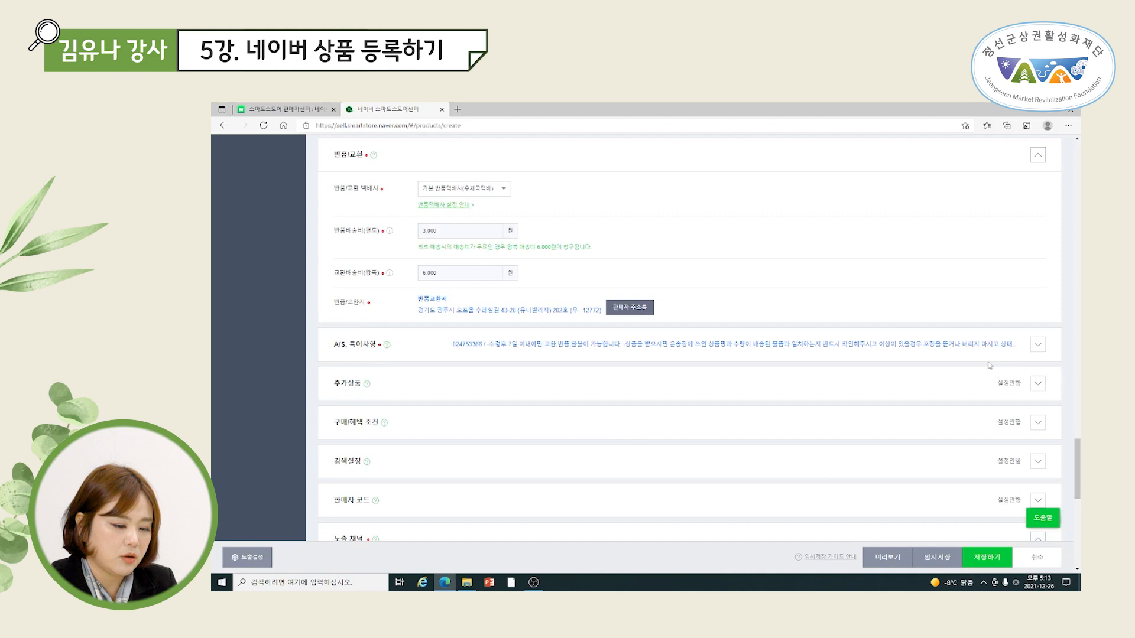
Expand the A/S, 특이사항 section and read through the A/S안내 text on exchanges, returns and refunds.
left_click(1031, 348)
scroll(619, 432, "down", 2)
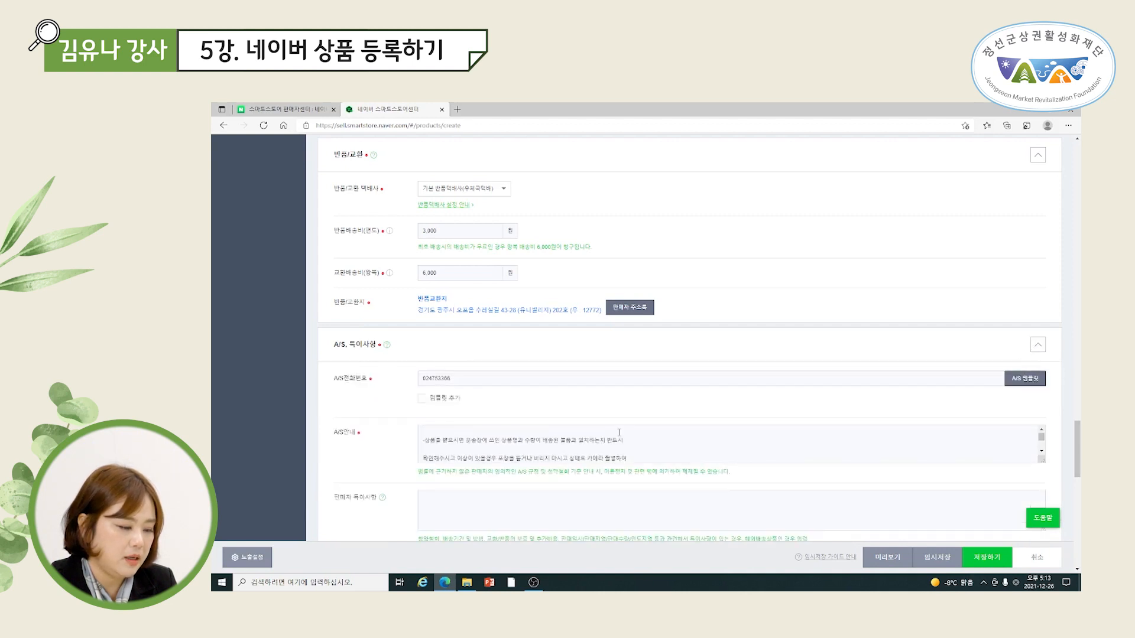
scroll(619, 431, "up", 1)
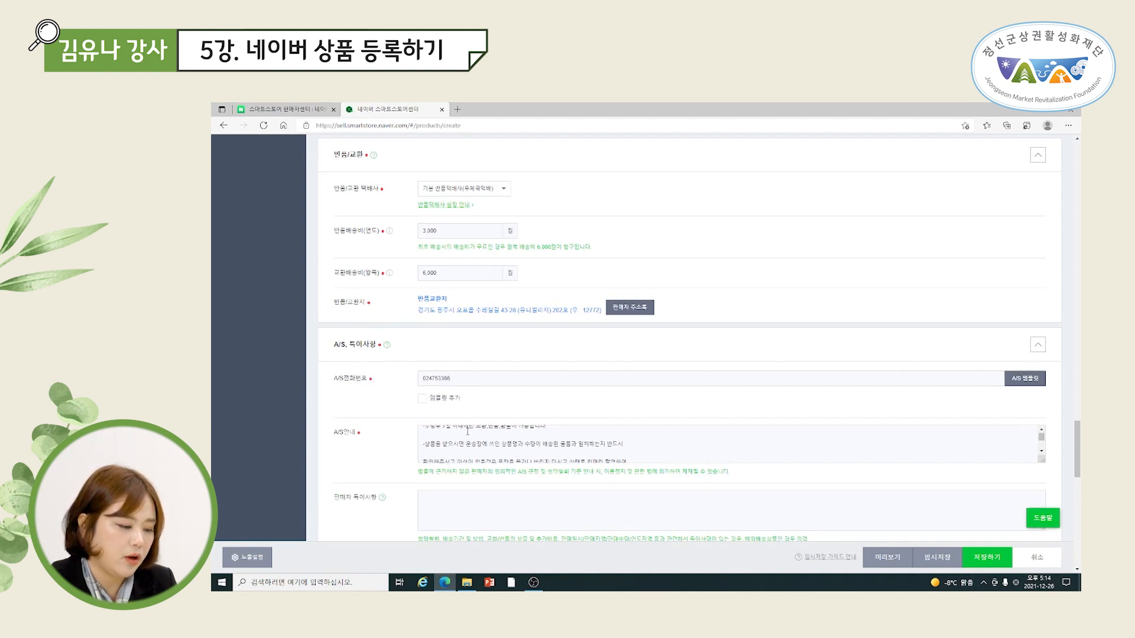
scroll(459, 447, "up", 1)
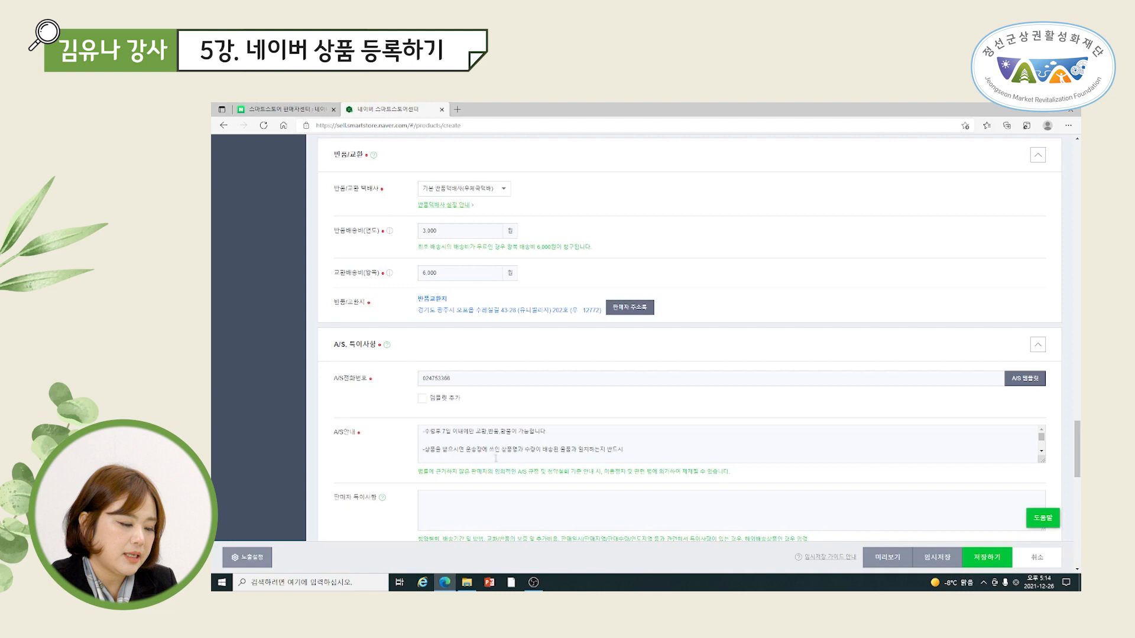
scroll(575, 458, "down", 3)
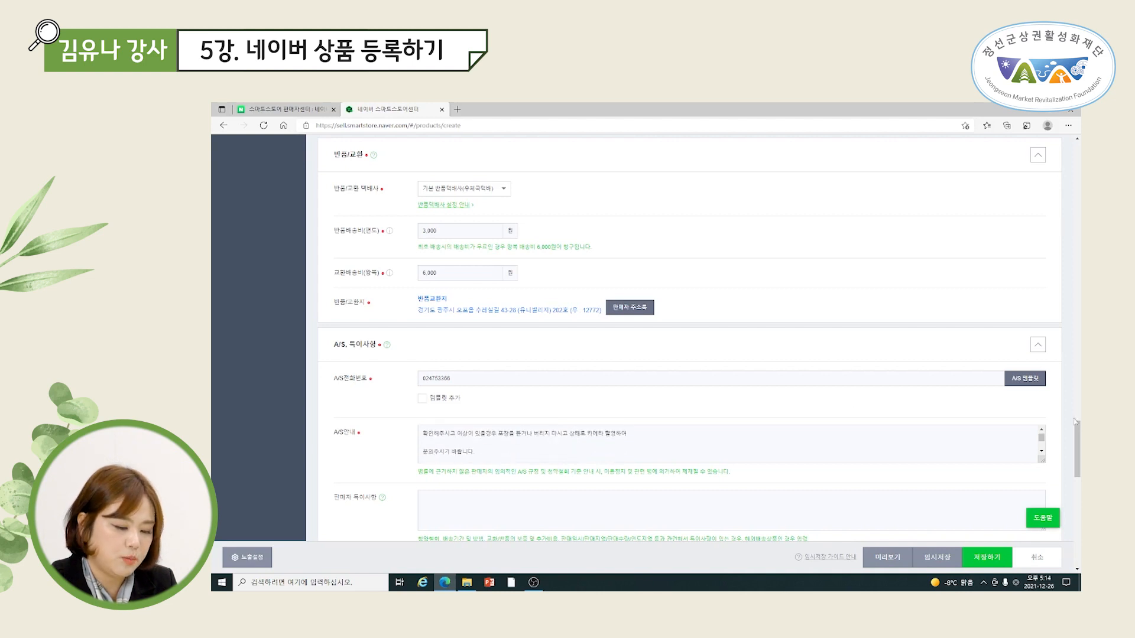
scroll(490, 453, "up", 1)
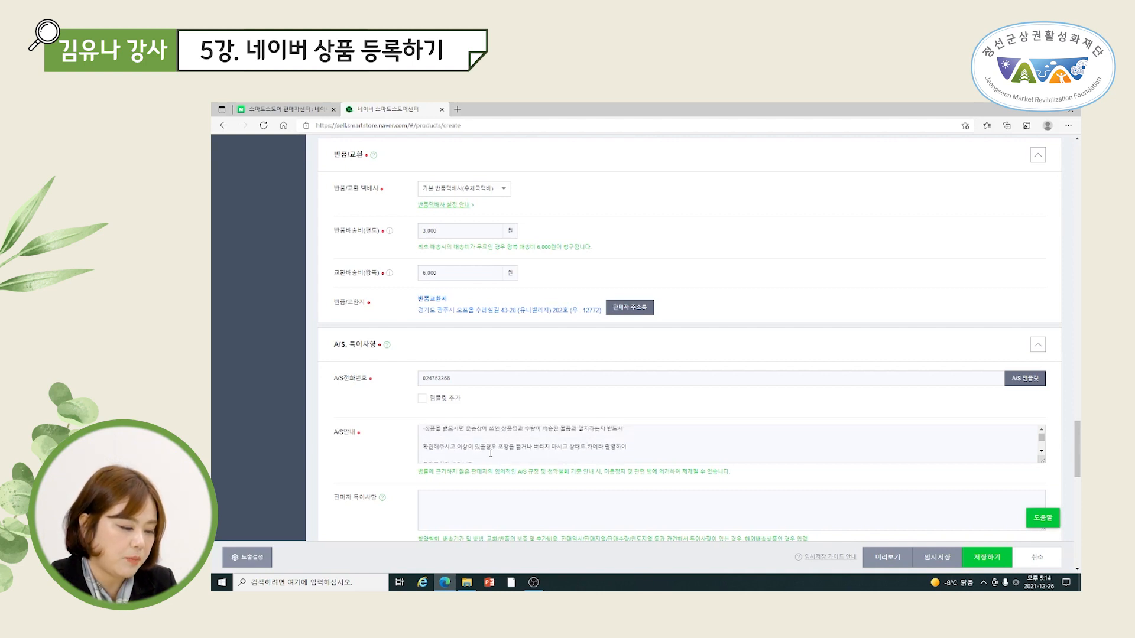
scroll(490, 453, "up", 1)
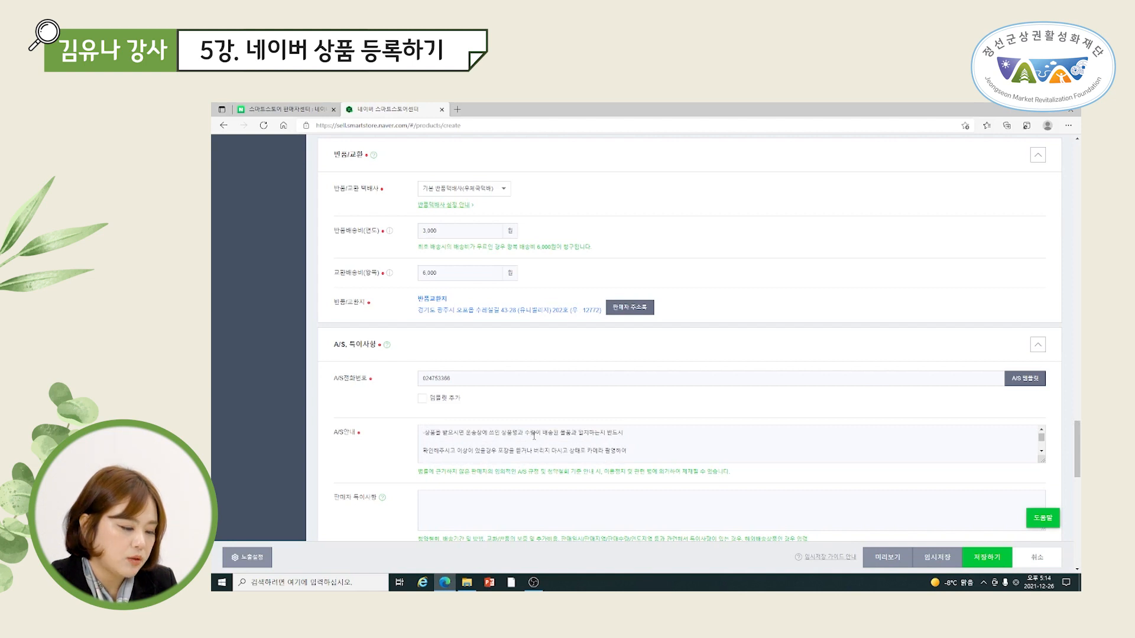
scroll(624, 442, "down", 3)
Examine the 노출 채널 section, including its 스마트스토어 channel, 네이버쇼핑 registration and 전시상태 settings.
left_click_drag(1077, 450, 1077, 497)
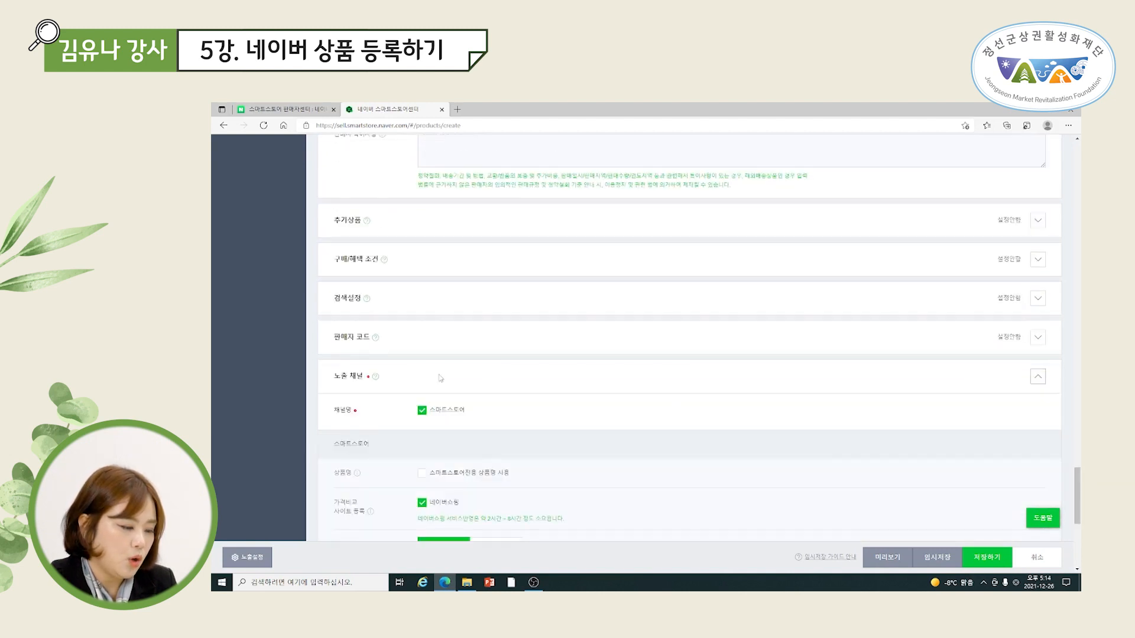
left_click(356, 380)
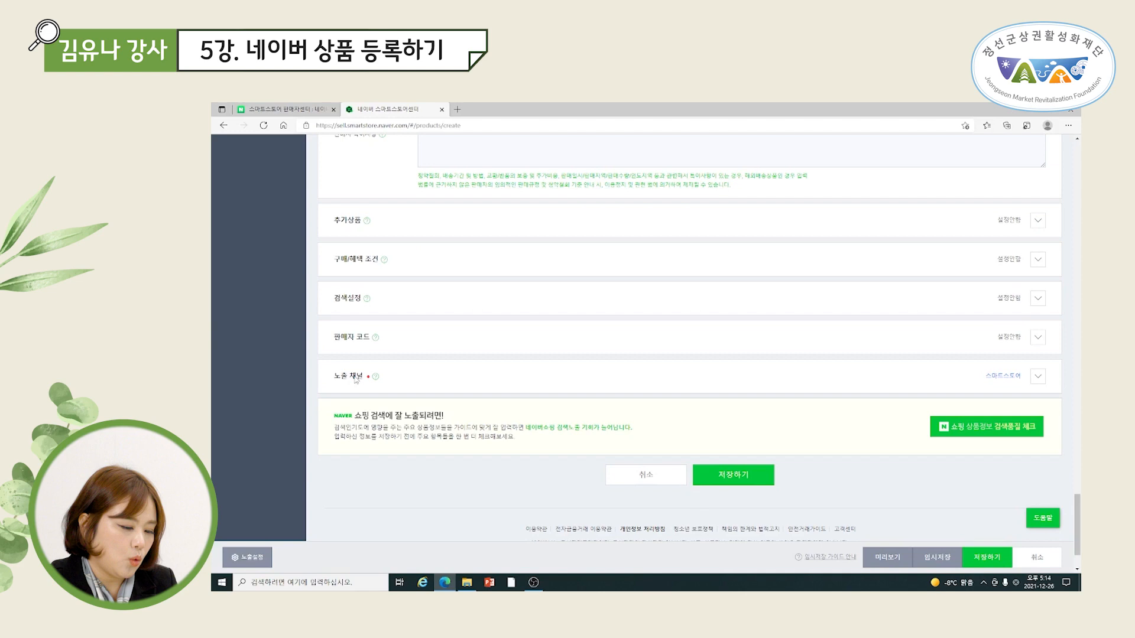
left_click(356, 380)
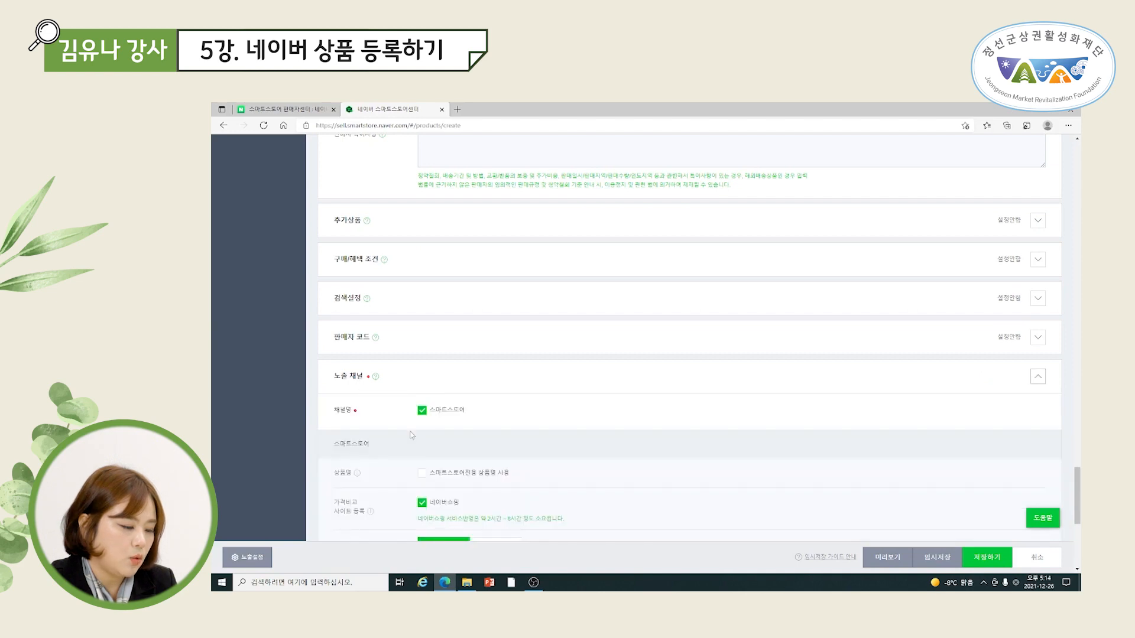
scroll(412, 435, "down", 5)
scroll(408, 433, "up", 10)
scroll(407, 432, "down", 10)
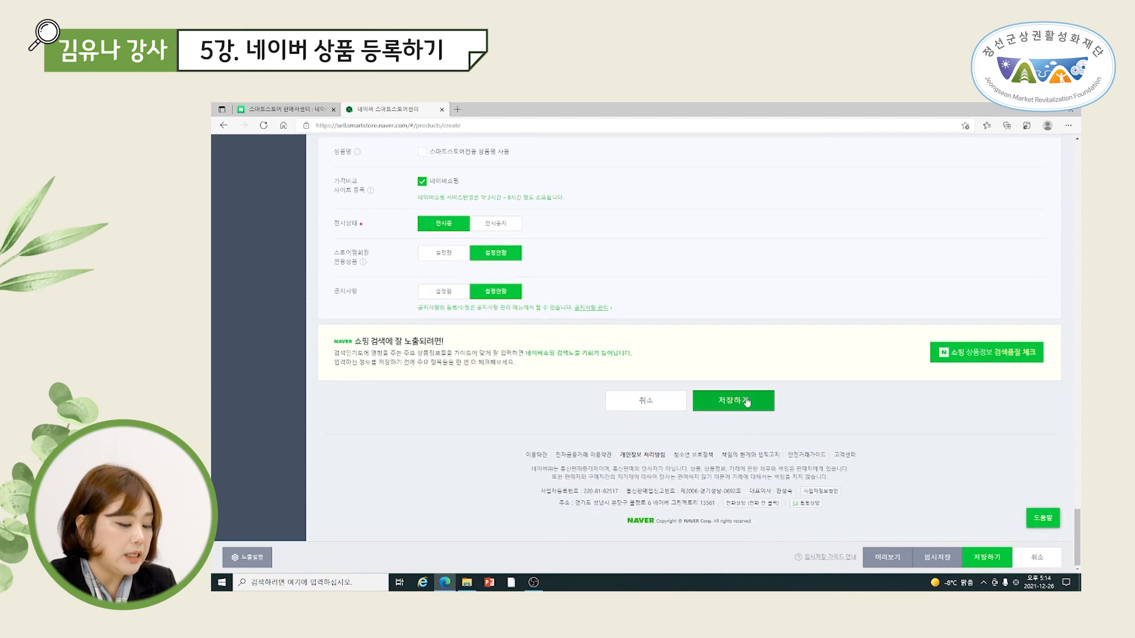
Save a temporary copy of the completed product registration and confirm it.
scroll(747, 402, "up", 5)
scroll(747, 402, "down", 5)
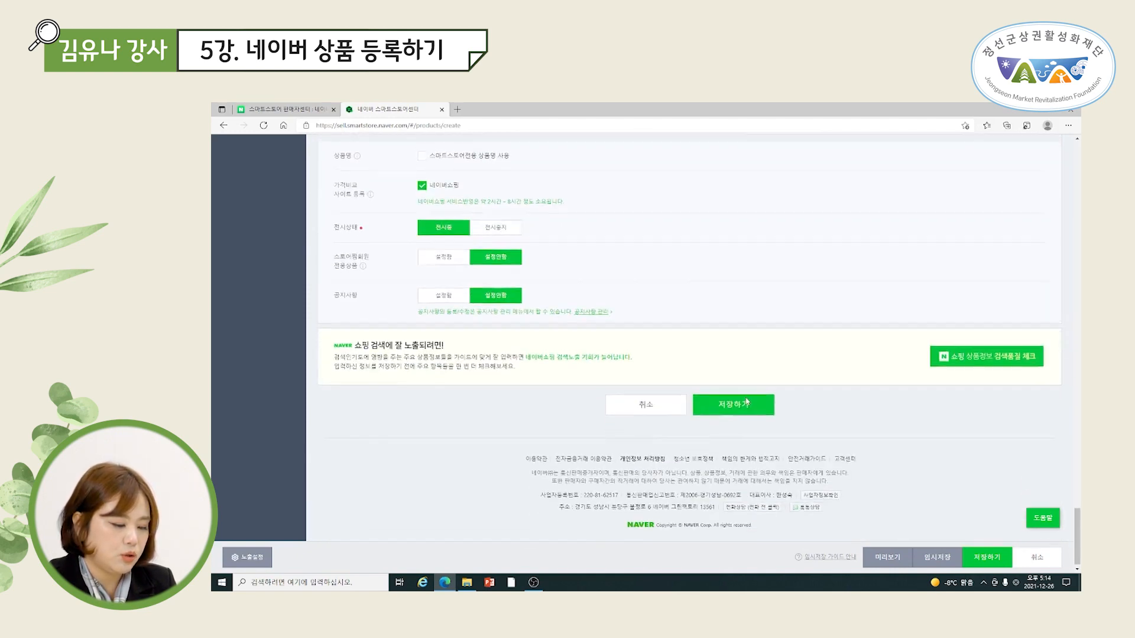
left_click(948, 561)
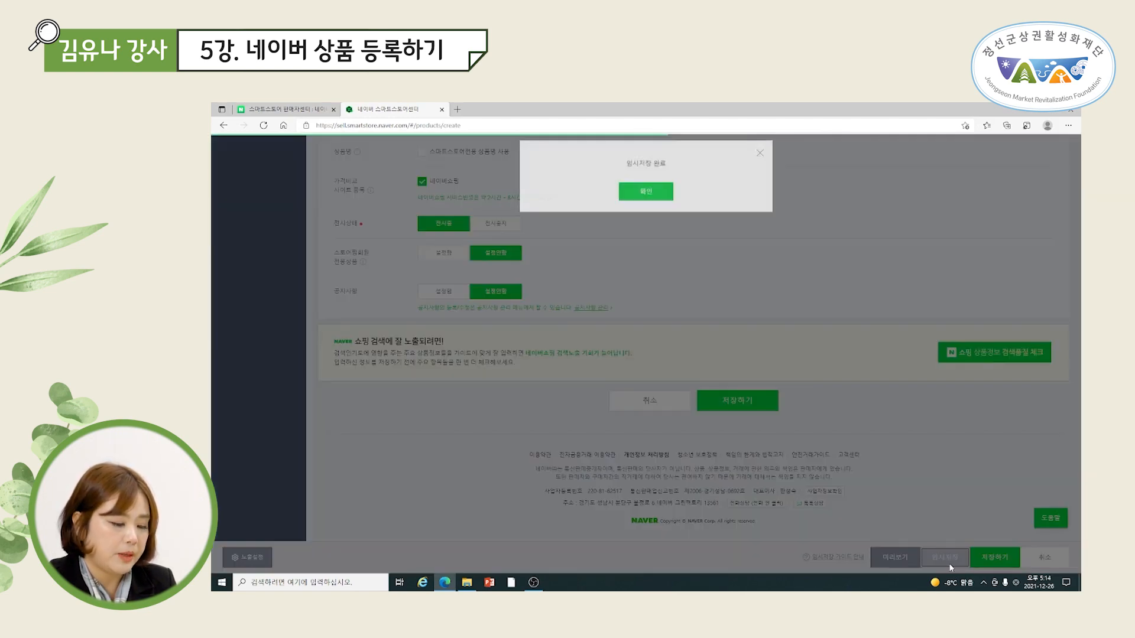
left_click(643, 198)
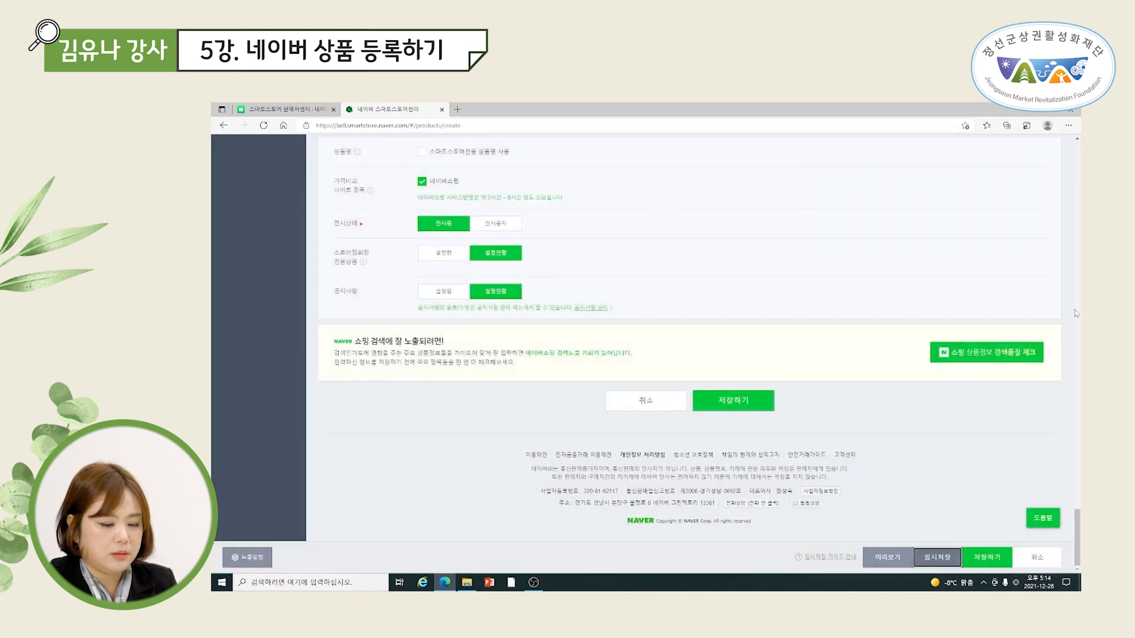
Load the 키즈변비음료 draft saved at 2021.12.26 09:27 from the temporary saves, replacing the current form contents.
scroll(1074, 310, "up", 15)
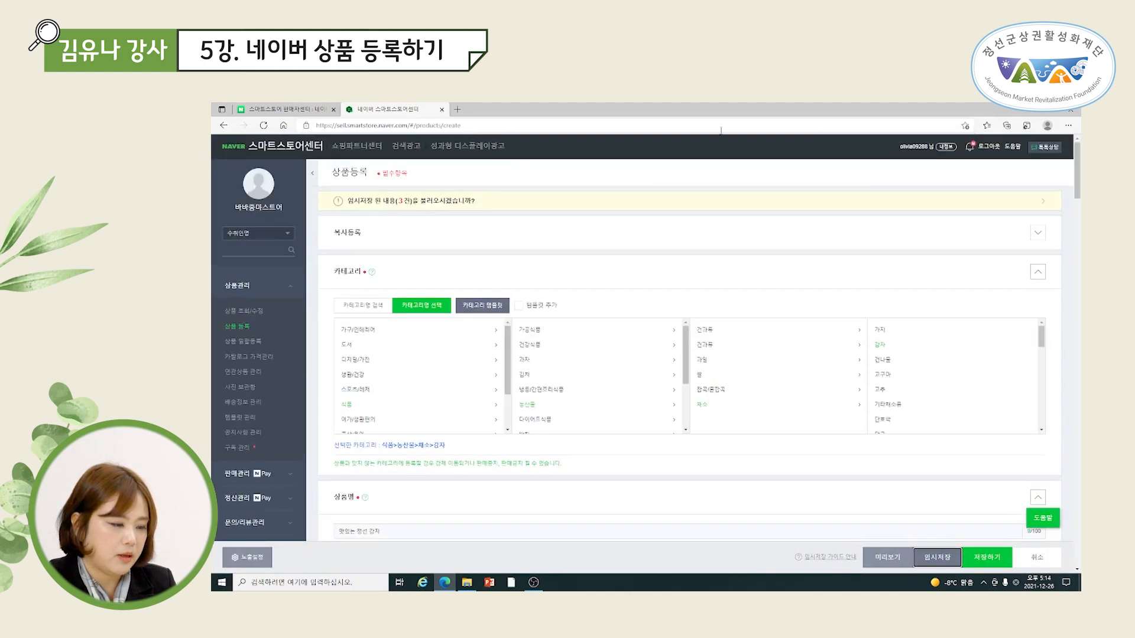
left_click(424, 205)
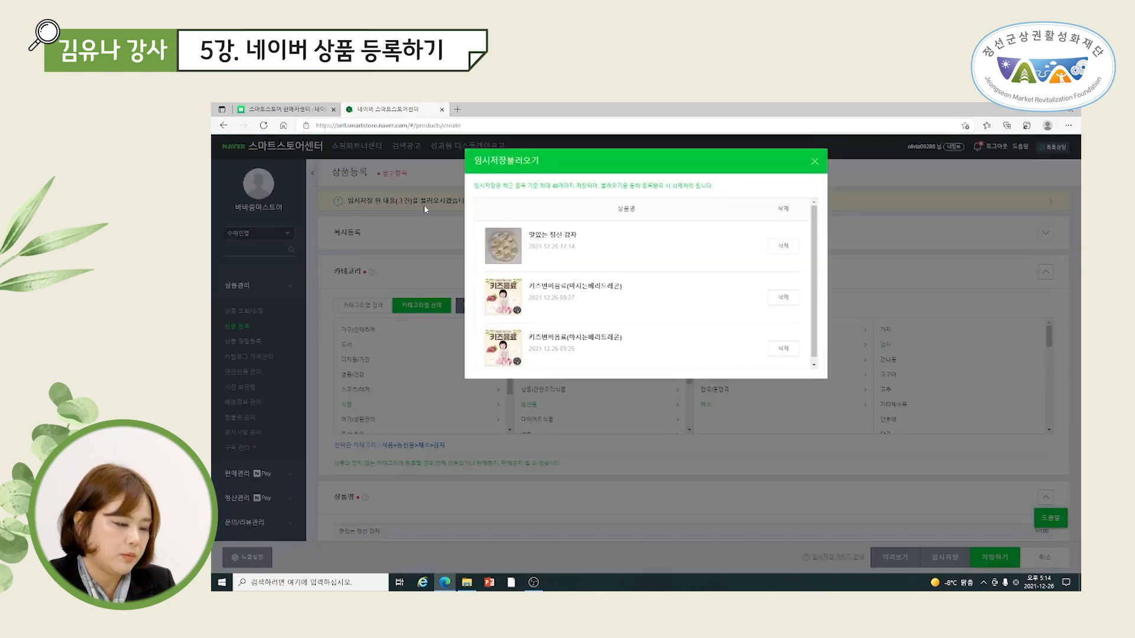
double_click(511, 299)
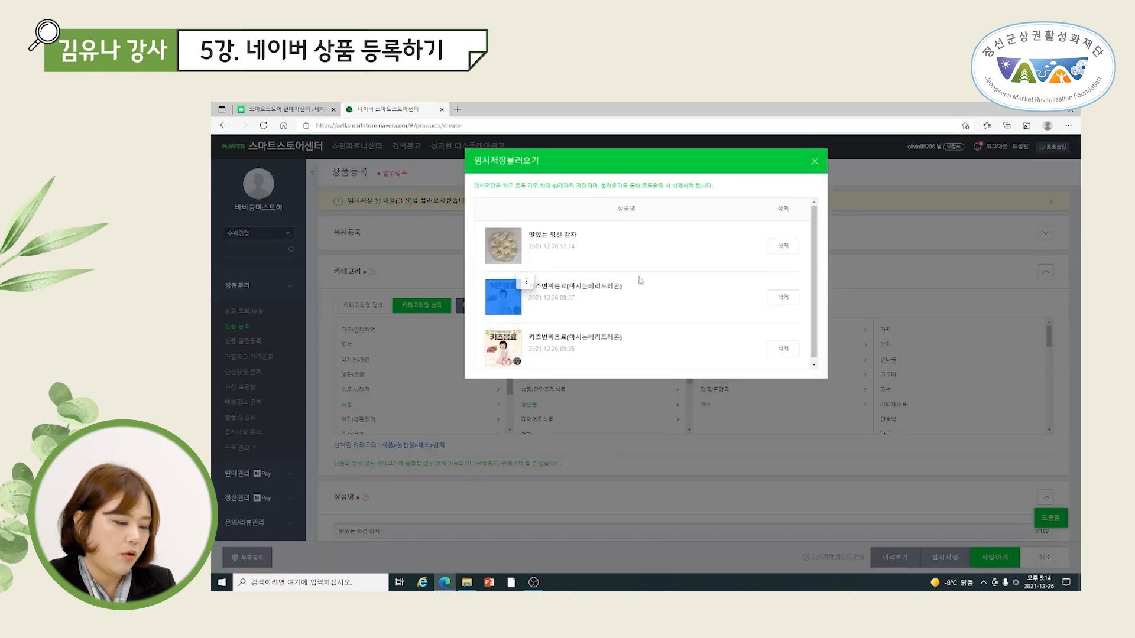
left_click(601, 286)
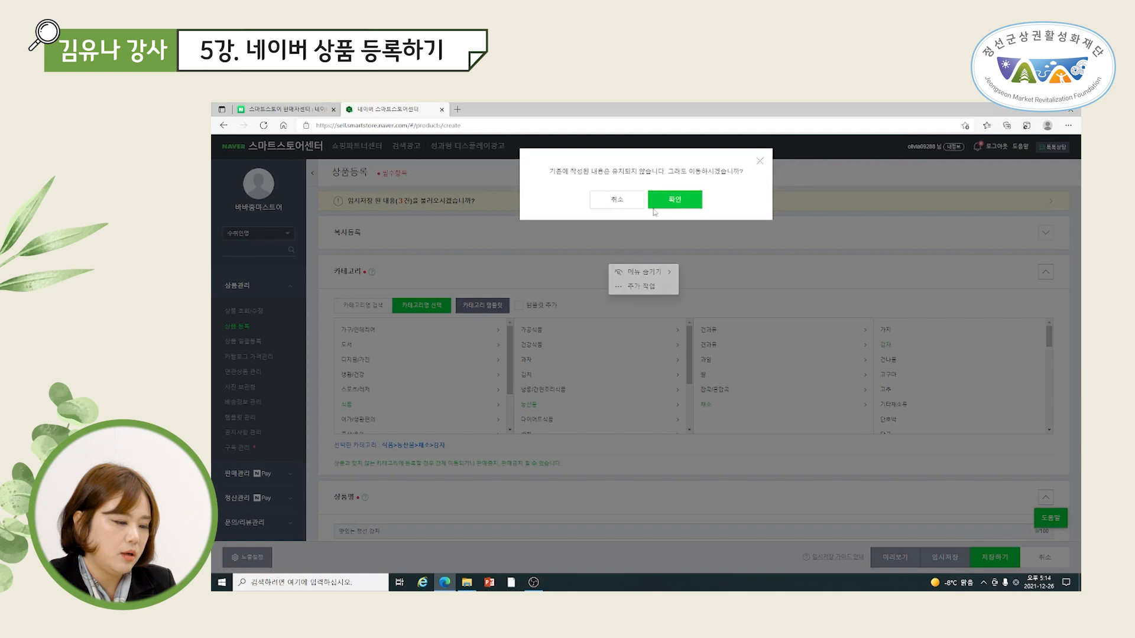
left_click(657, 204)
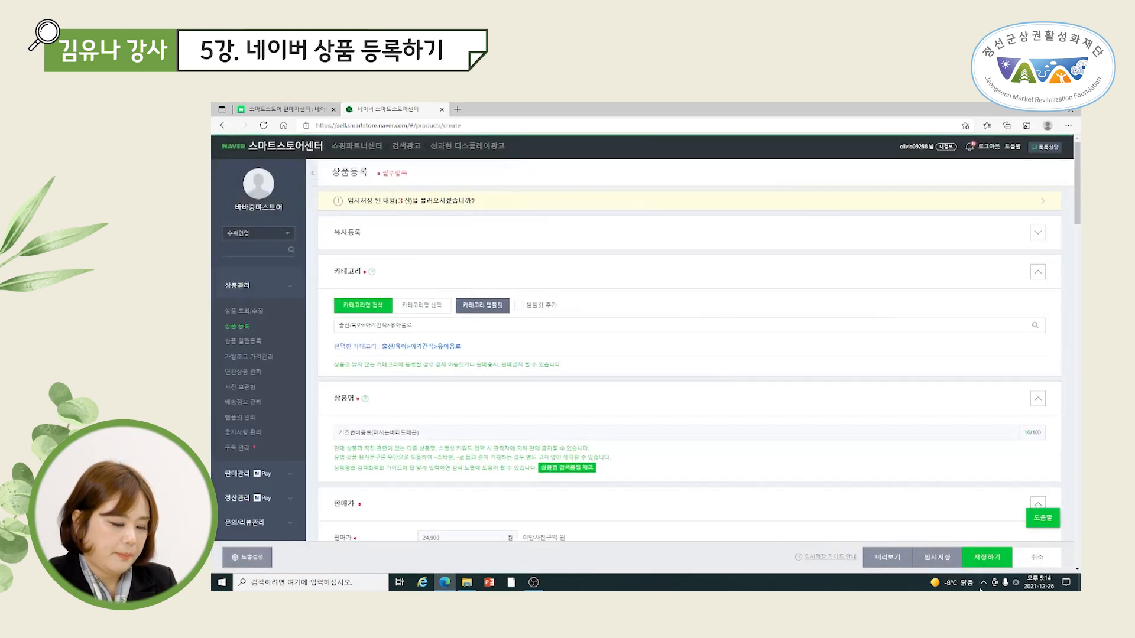
Try to save the loaded 키즈변비음료 product and check the form for required fields left empty.
left_click(993, 565)
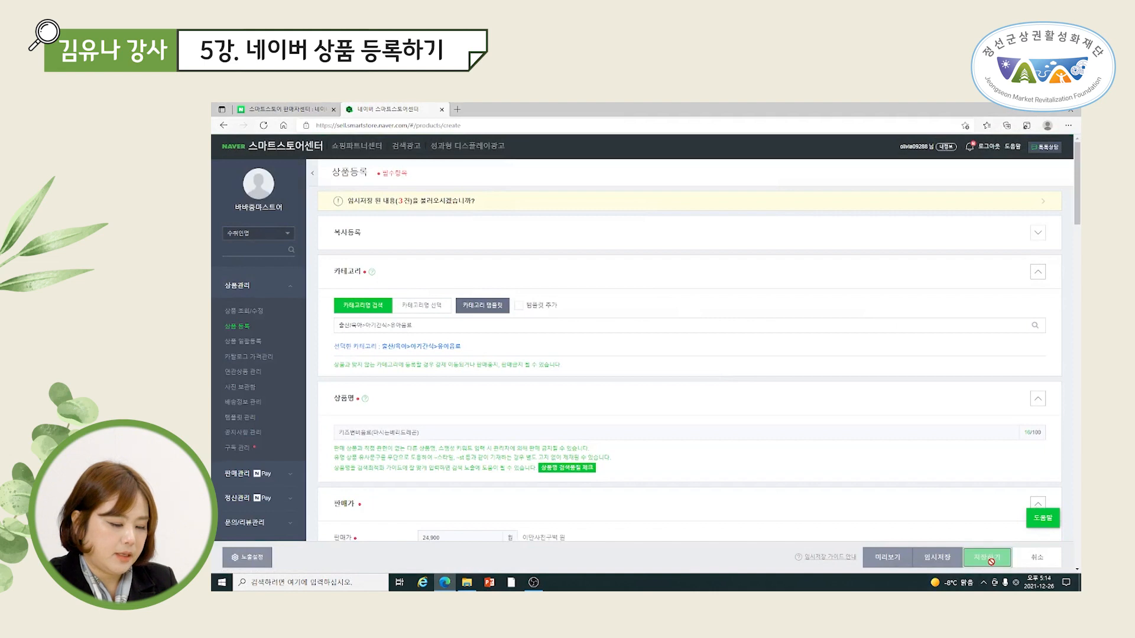
scroll(605, 347, "down", 5)
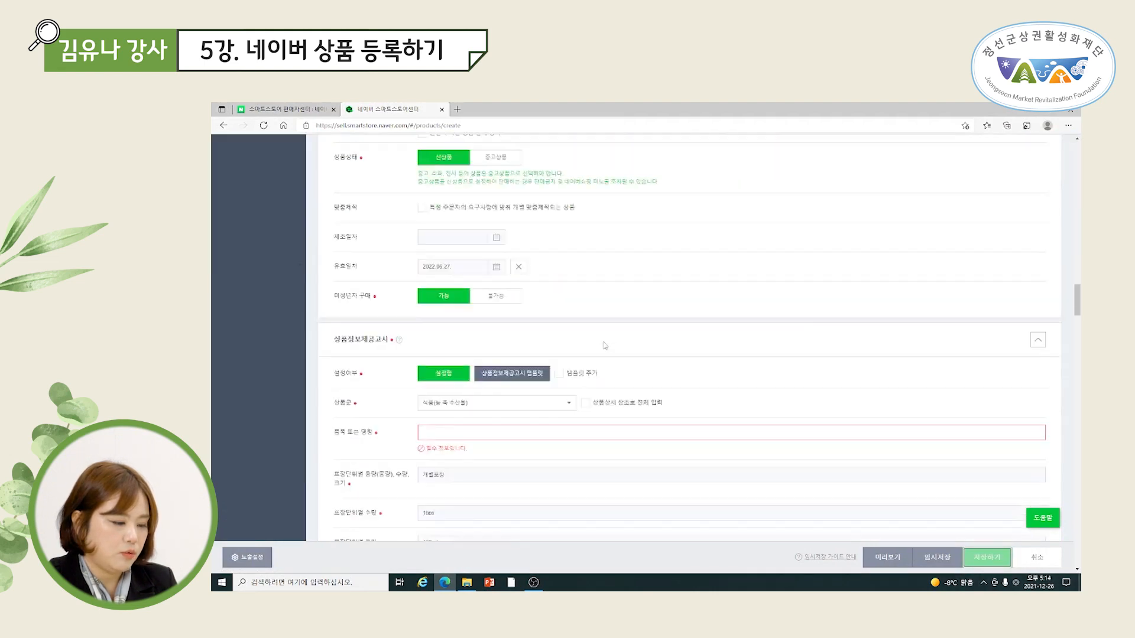
scroll(604, 347, "up", 14)
scroll(605, 347, "up", 10)
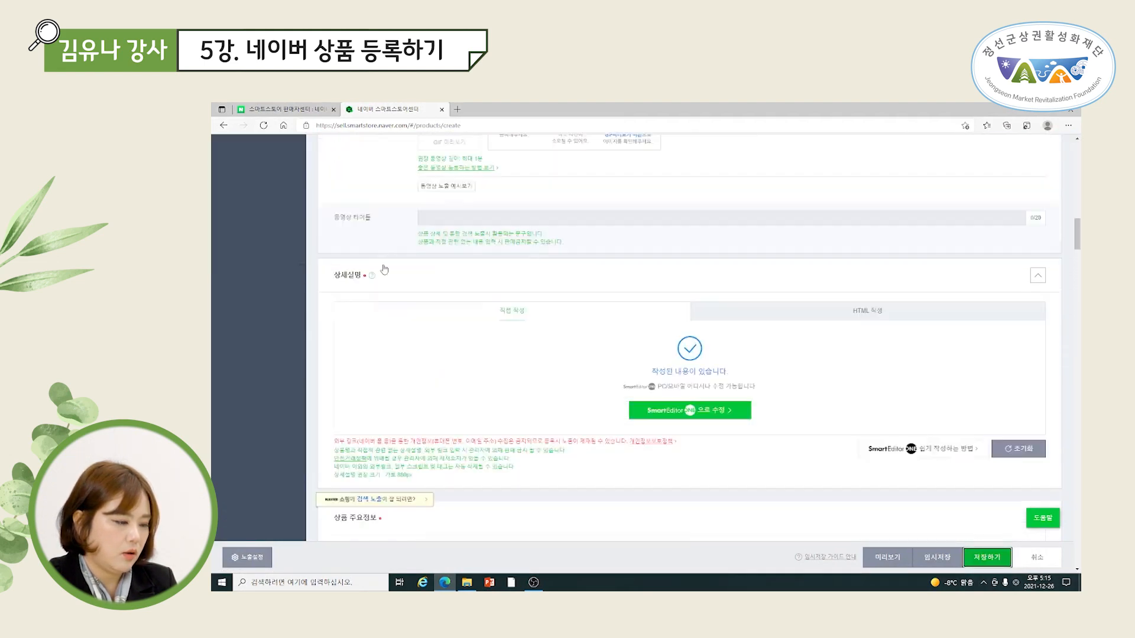
scroll(251, 211, "up", 10)
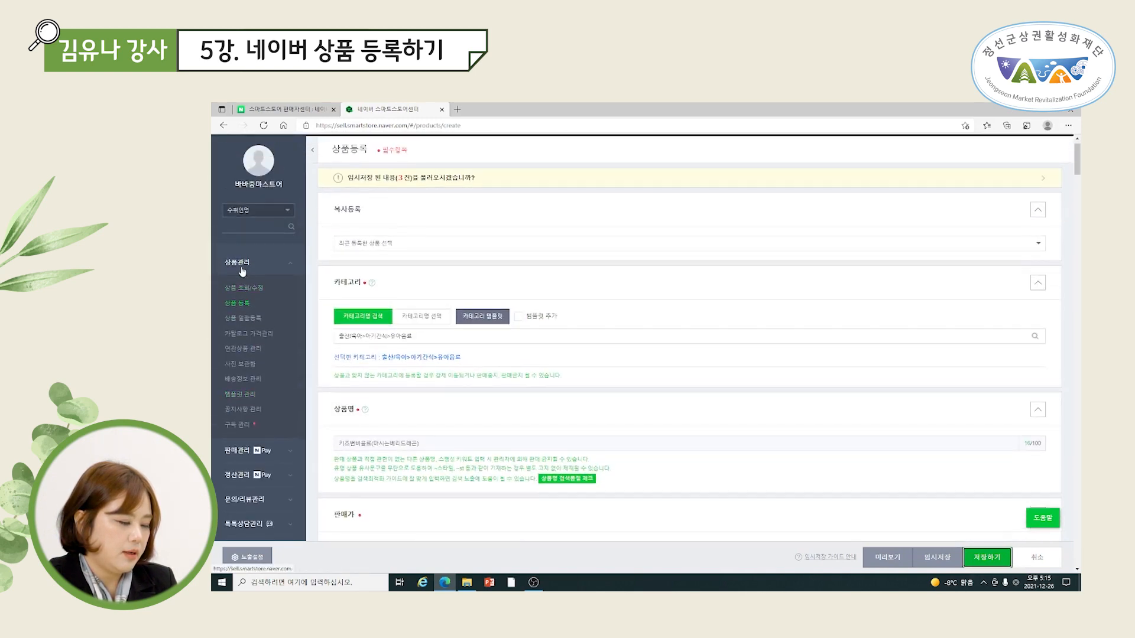
Open the 상품 조회/수정 page, leaving the registration form without saving the detailed description.
left_click(241, 267)
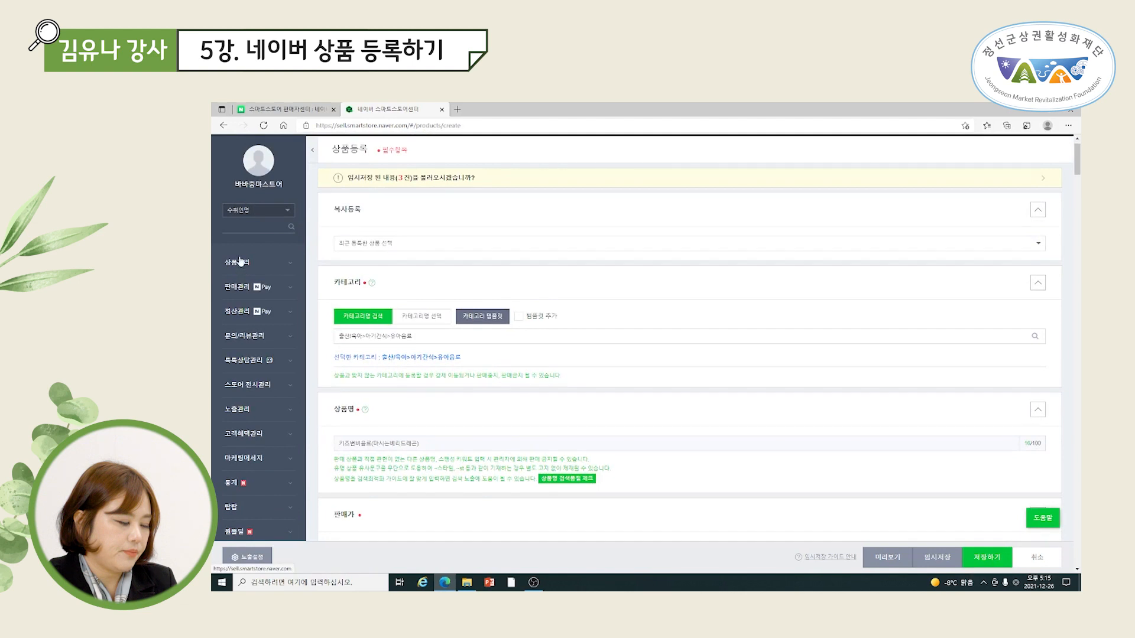
left_click(241, 262)
left_click(242, 298)
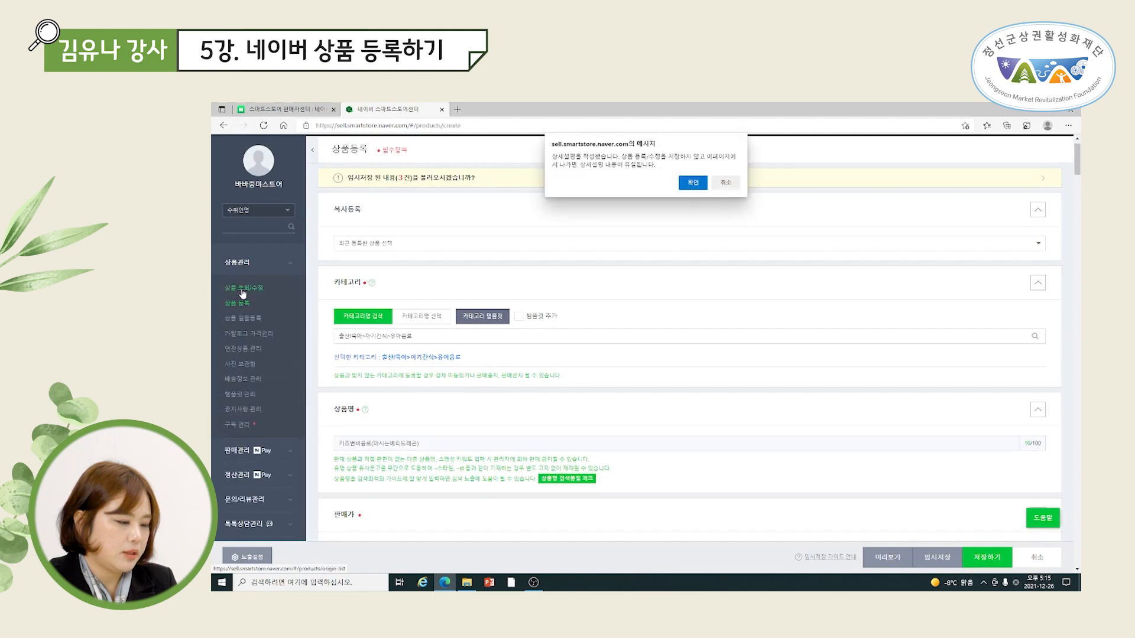
left_click(686, 184)
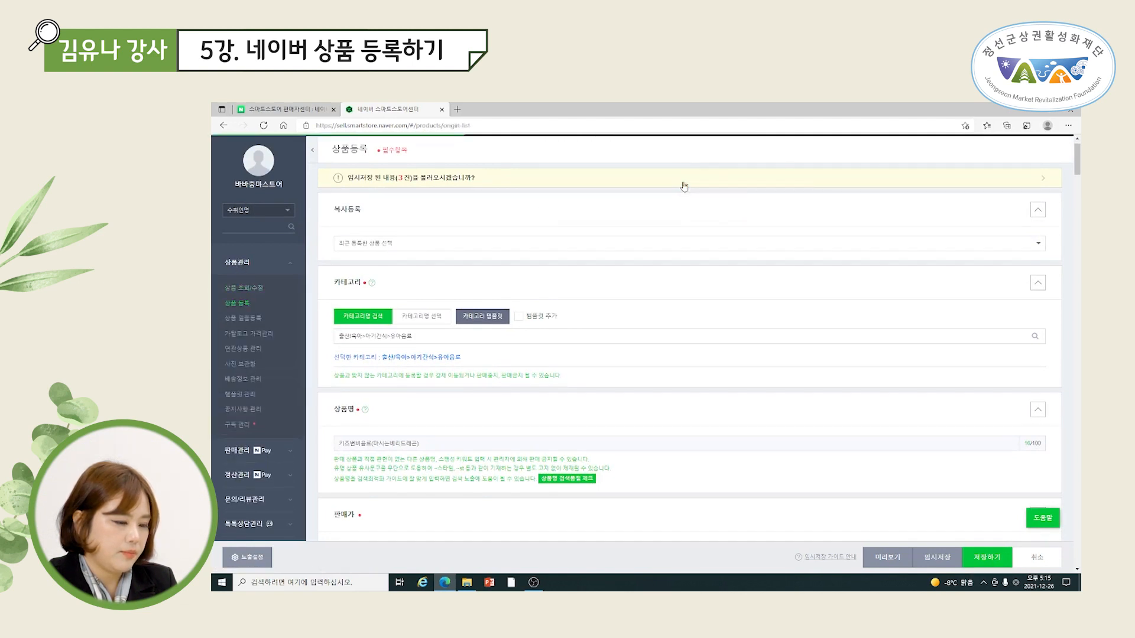
View the 상세설명 change dialog of the product in the product list and close it without changes.
scroll(605, 378, "down", 4)
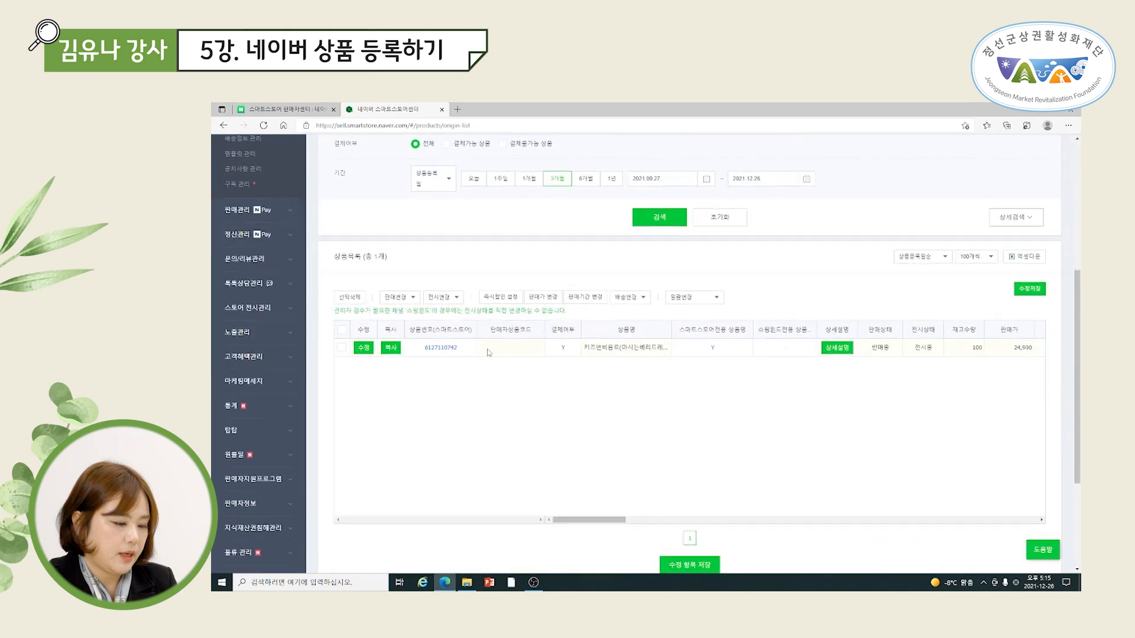
left_click(839, 348)
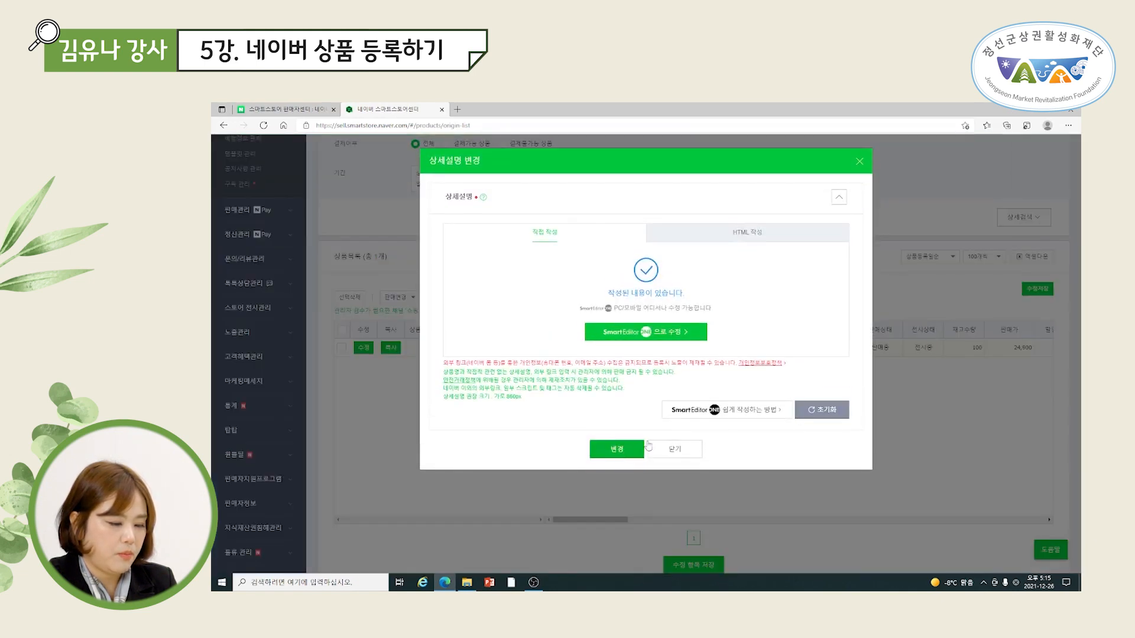
left_click(860, 166)
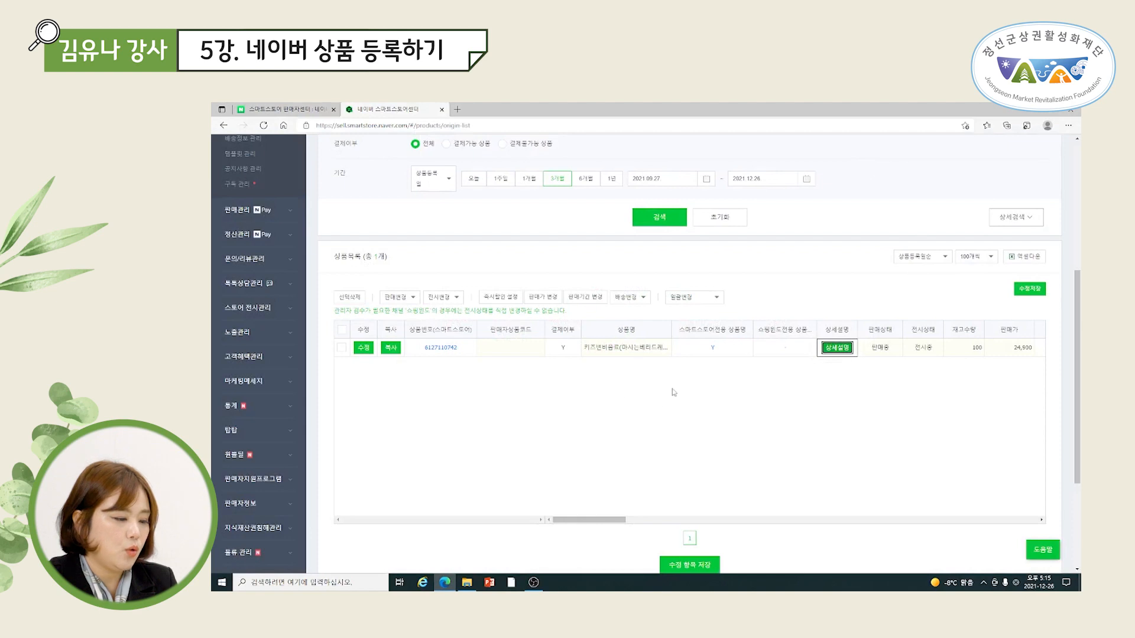
Collapse the 상품관리 group and open the 바바줌마스토어 storefront to view its products.
scroll(359, 356, "up", 3)
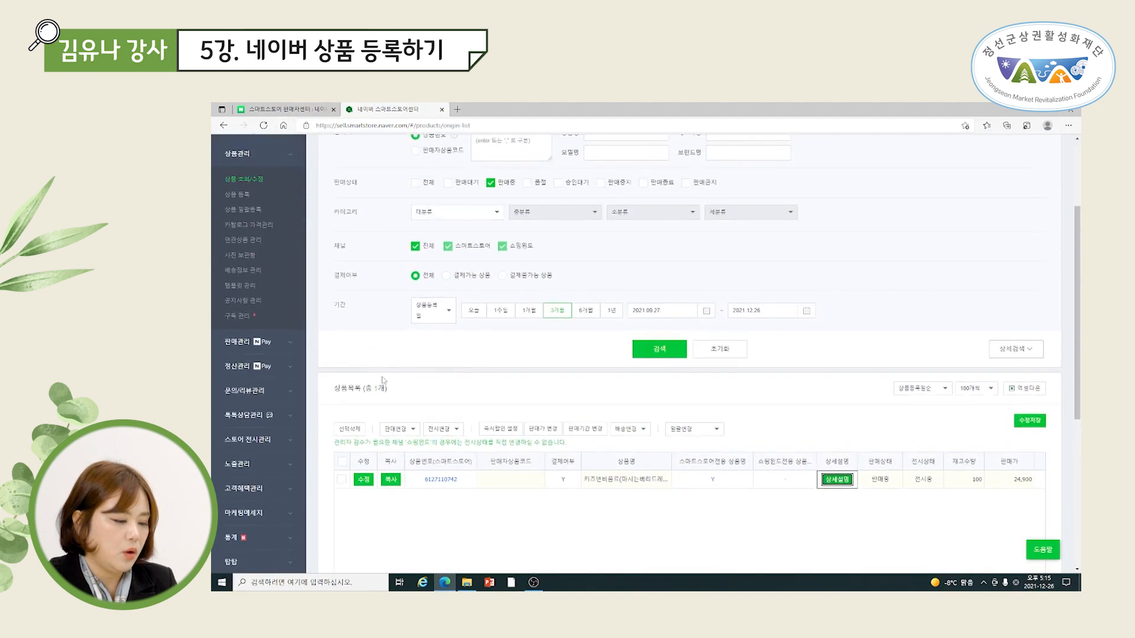
scroll(655, 504, "up", 3)
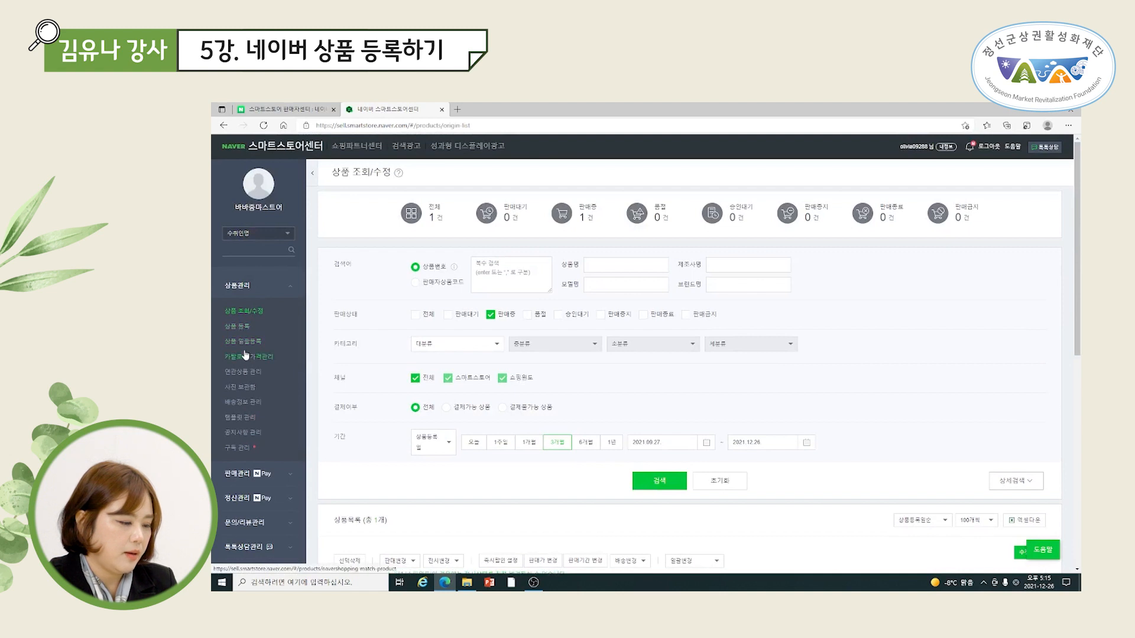
left_click(242, 286)
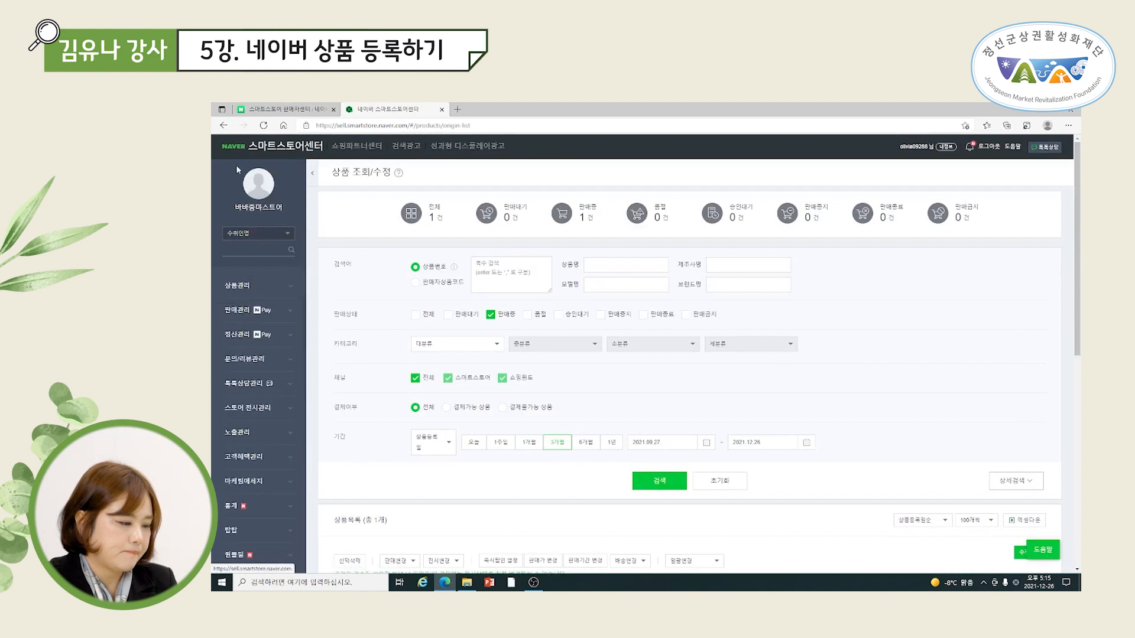
left_click(251, 183)
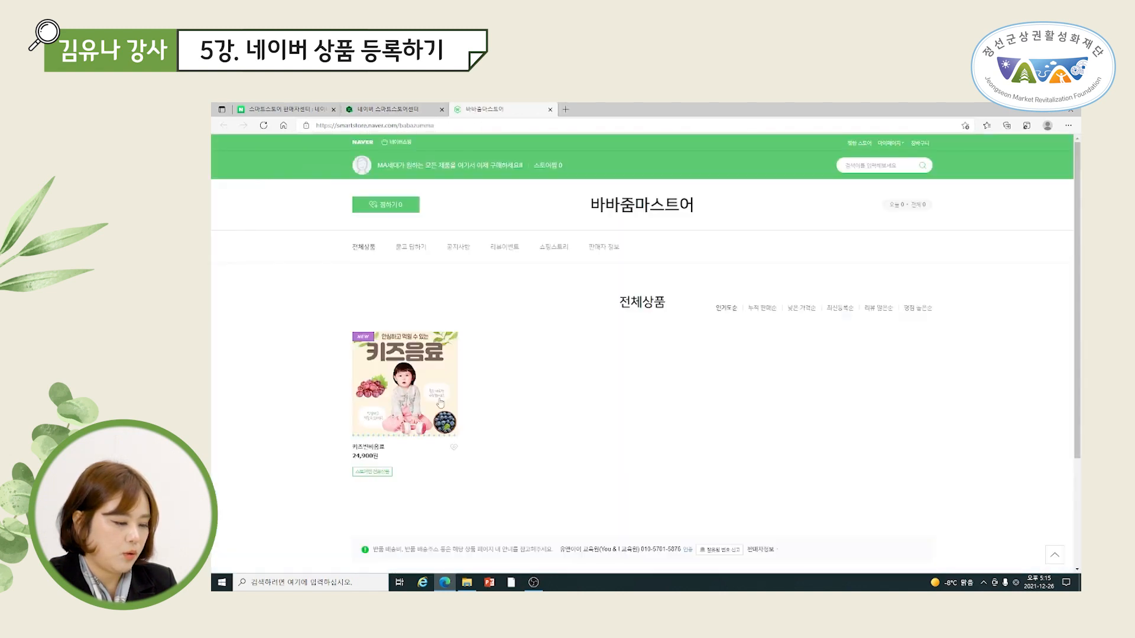
Open the 키즈변비음료 product page in the storefront and examine its photos, price, benefits and delivery information.
left_click(440, 403)
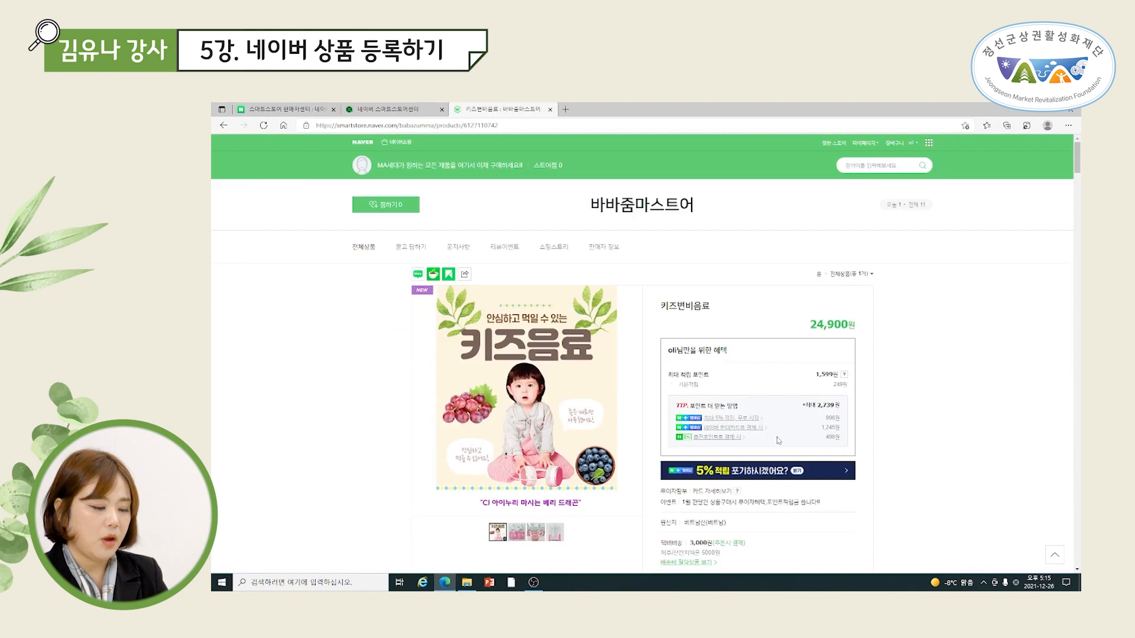
scroll(778, 440, "down", 5)
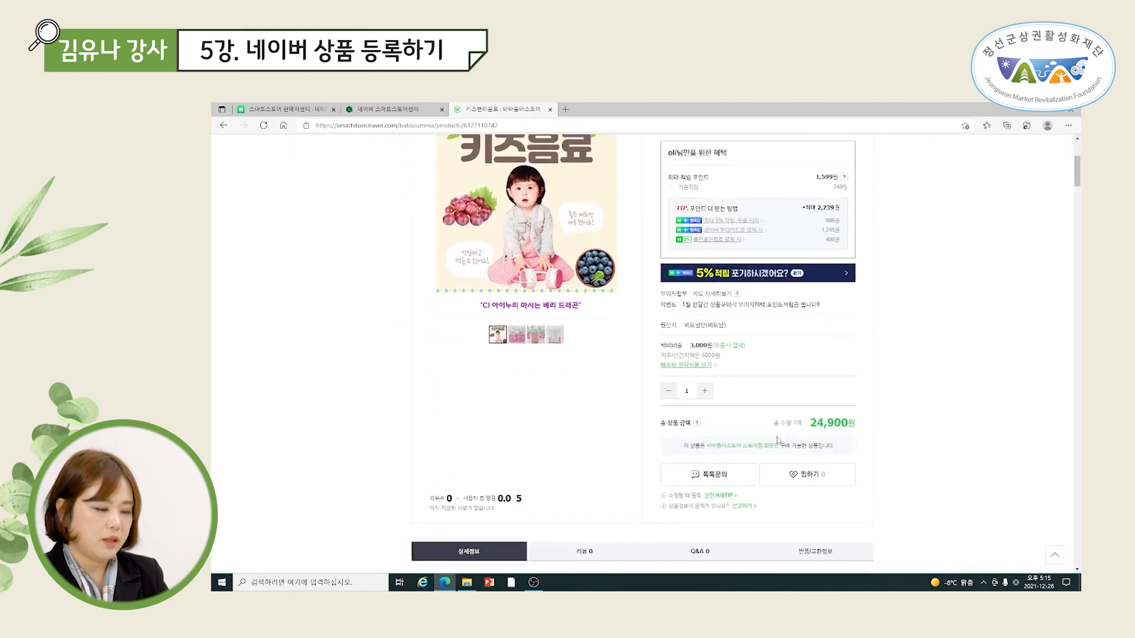
scroll(778, 440, "up", 4)
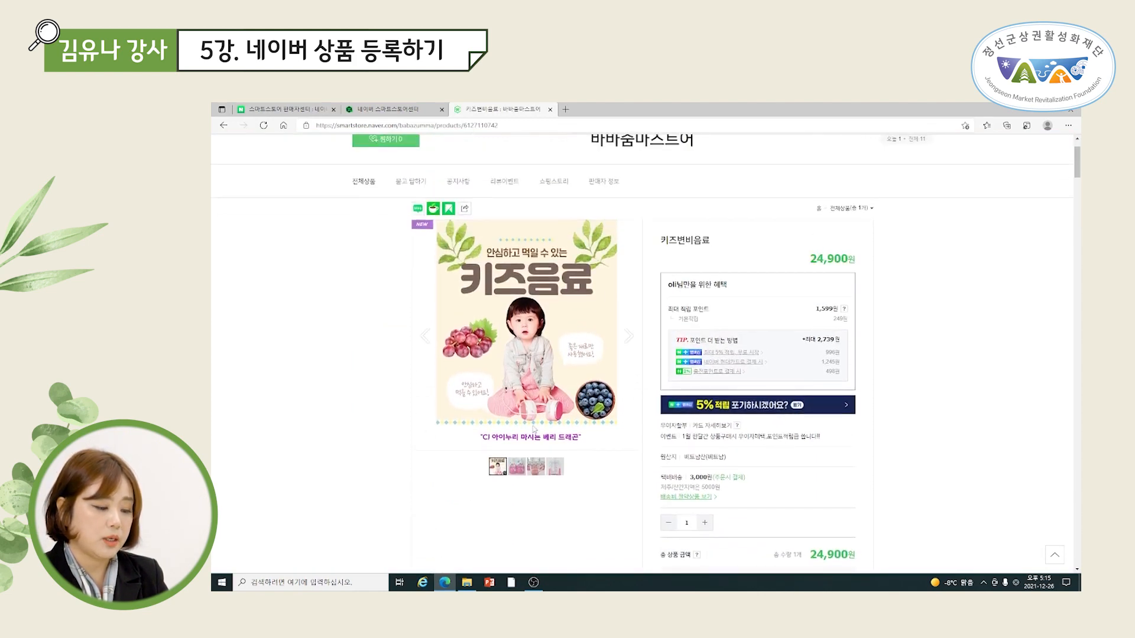
scroll(561, 455, "down", 4)
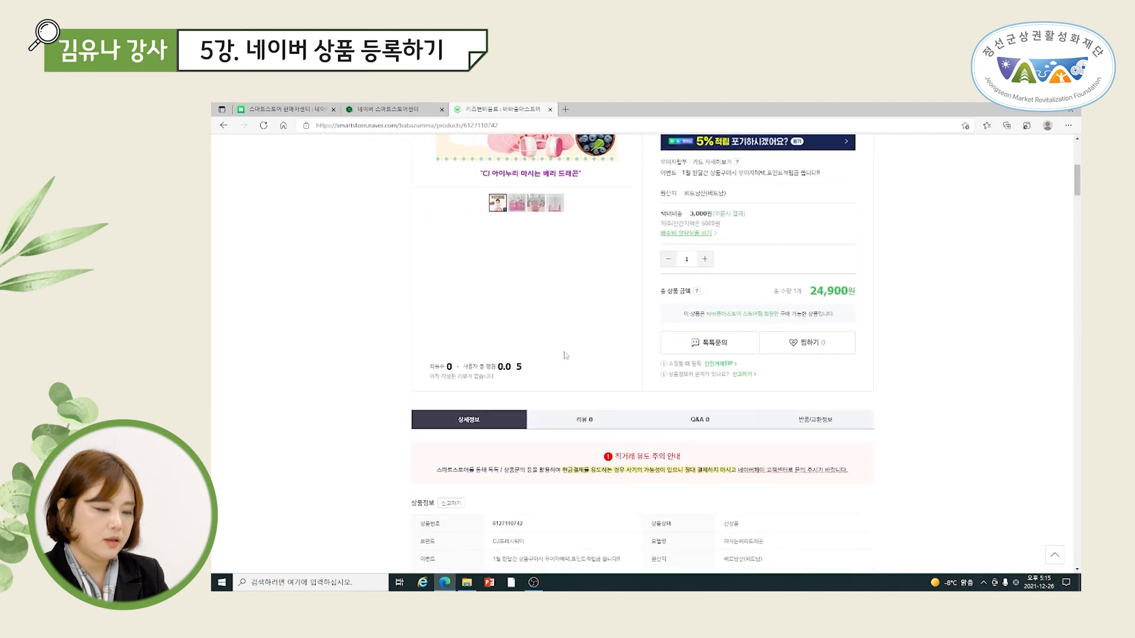
scroll(565, 355, "up", 3)
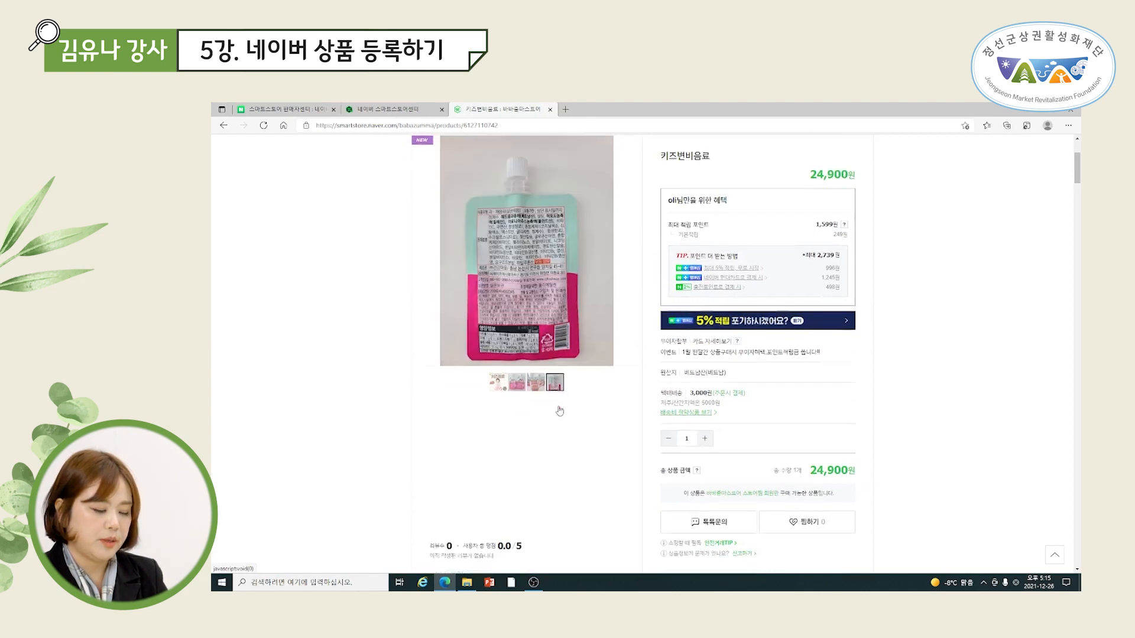
Examine the 상세정보 section of the 키즈변비음료 page, from the main banner through the ingredient descriptions to the product photos.
scroll(560, 409, "down", 10)
scroll(559, 410, "down", 4)
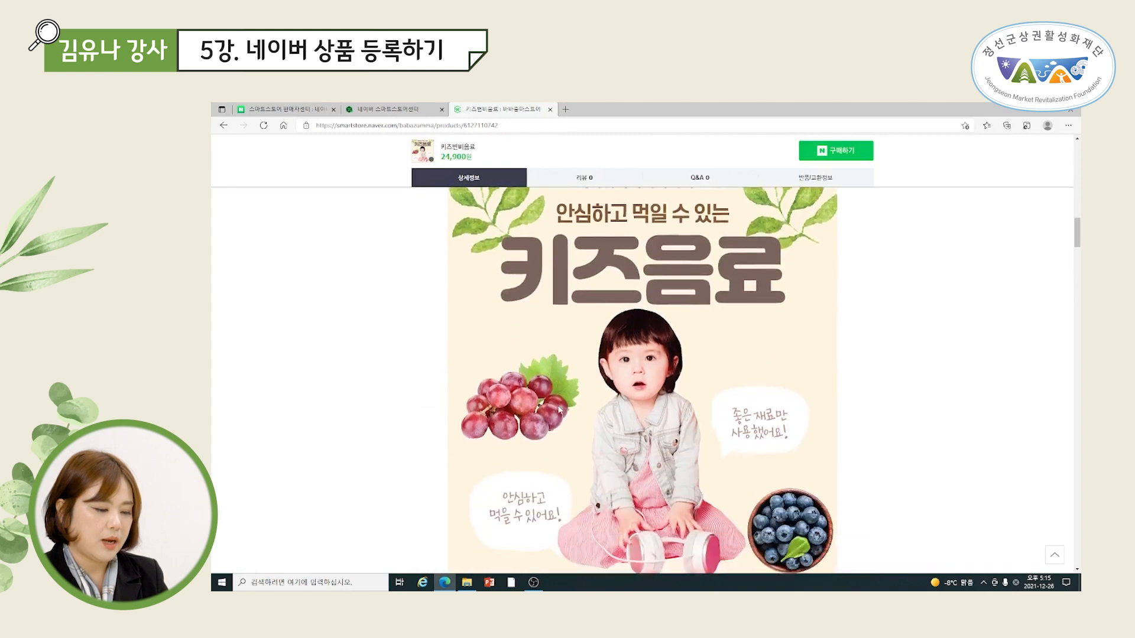
scroll(559, 409, "down", 10)
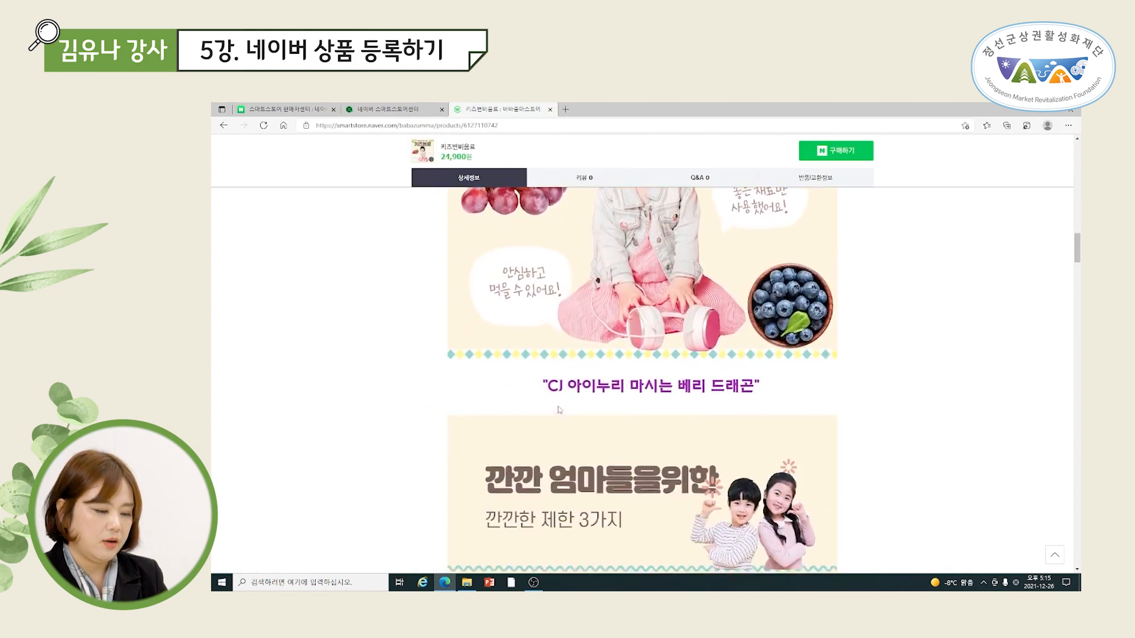
scroll(559, 409, "down", 5)
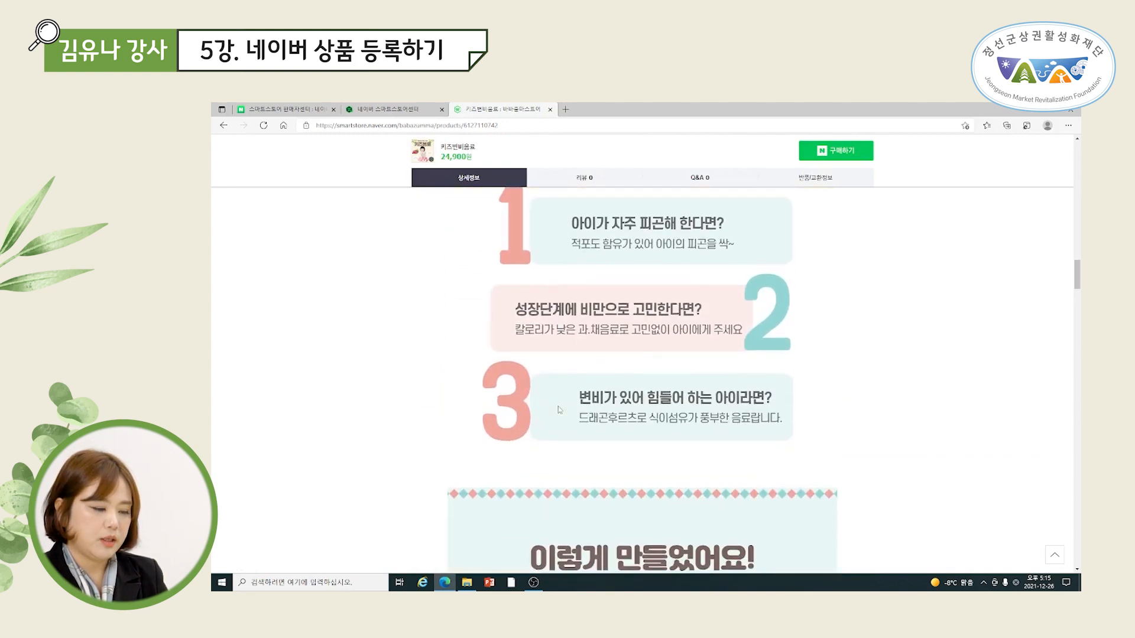
scroll(559, 409, "up", 8)
scroll(558, 409, "up", 4)
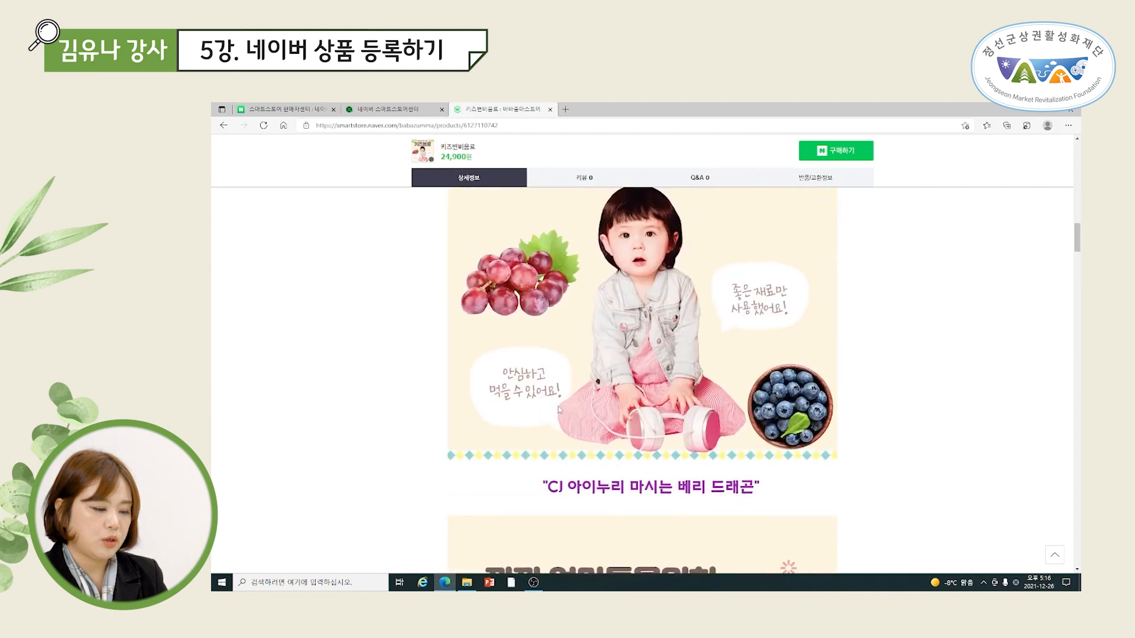
scroll(559, 409, "down", 5)
scroll(559, 409, "down", 1)
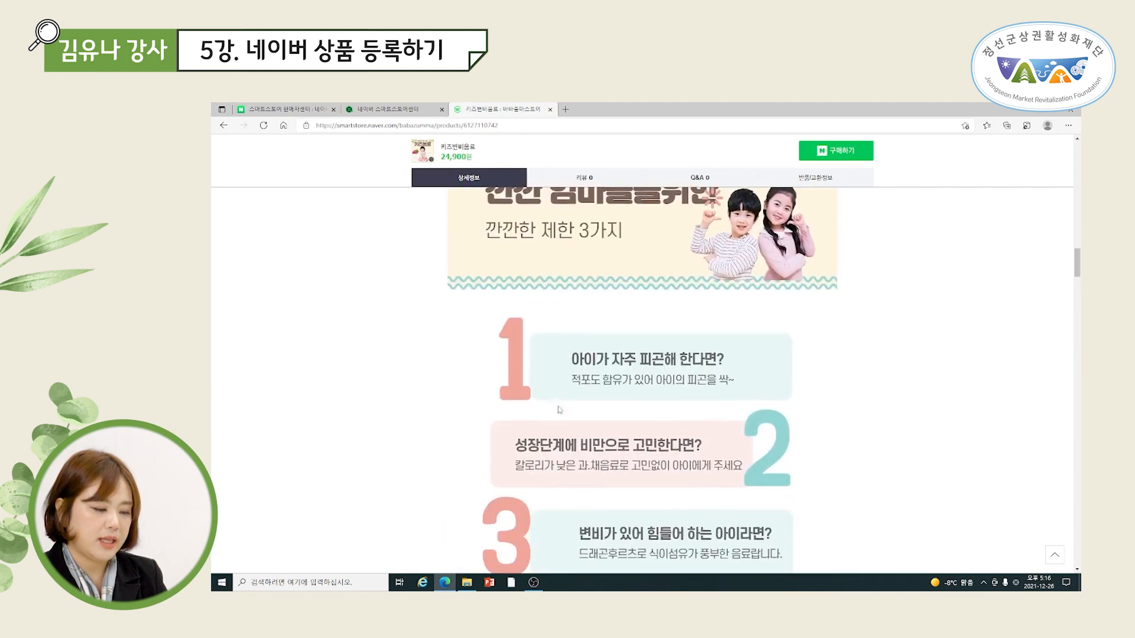
scroll(559, 409, "down", 12)
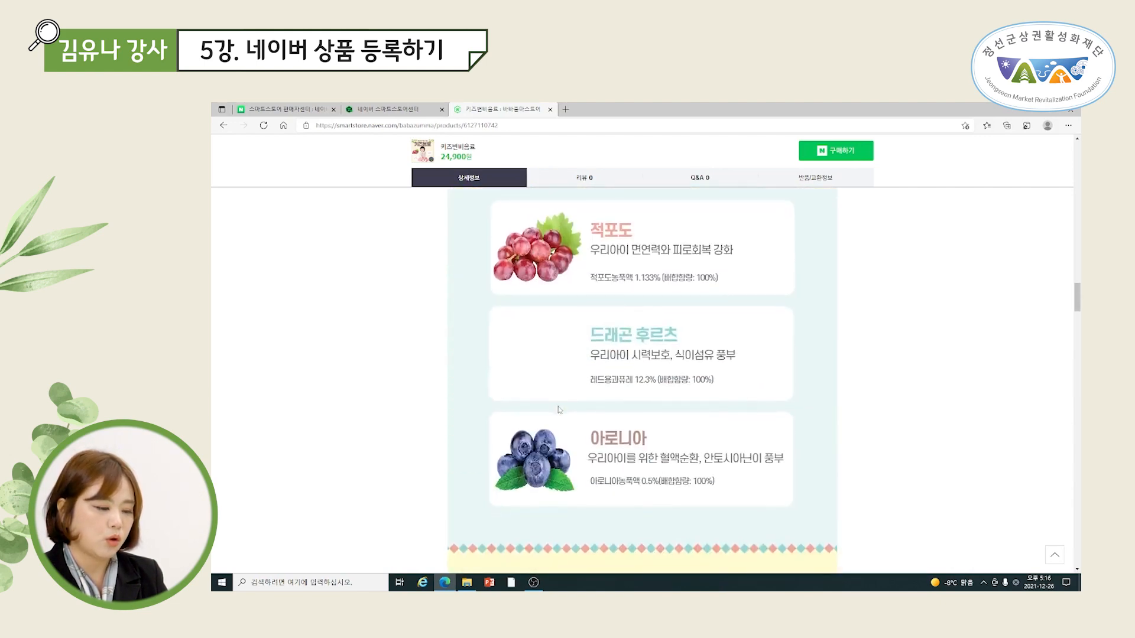
scroll(559, 409, "down", 12)
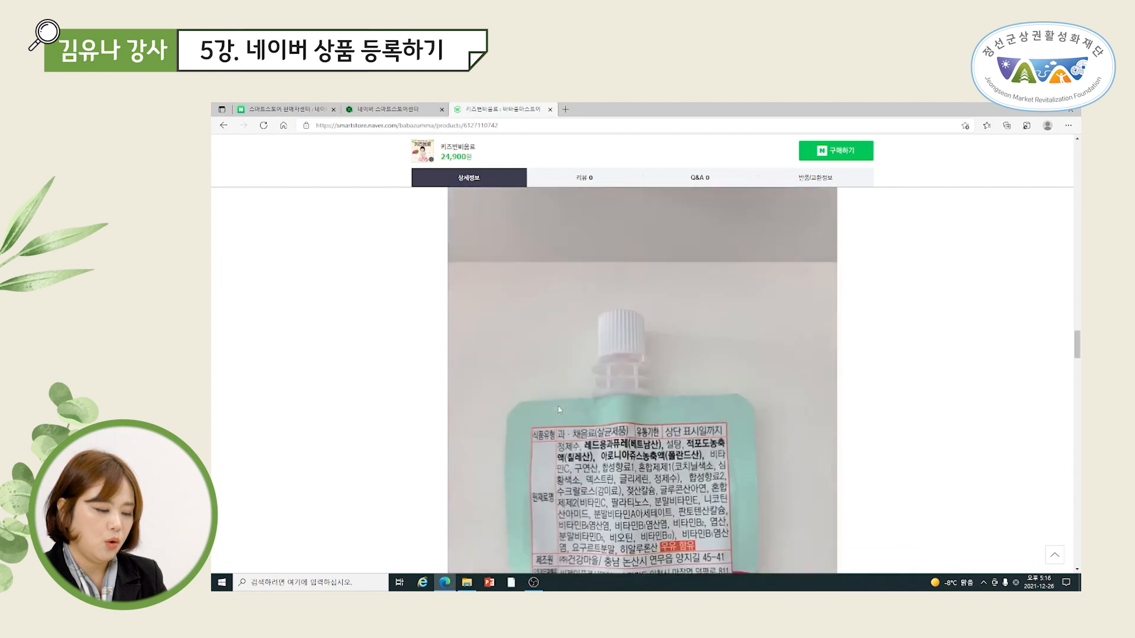
scroll(559, 409, "down", 12)
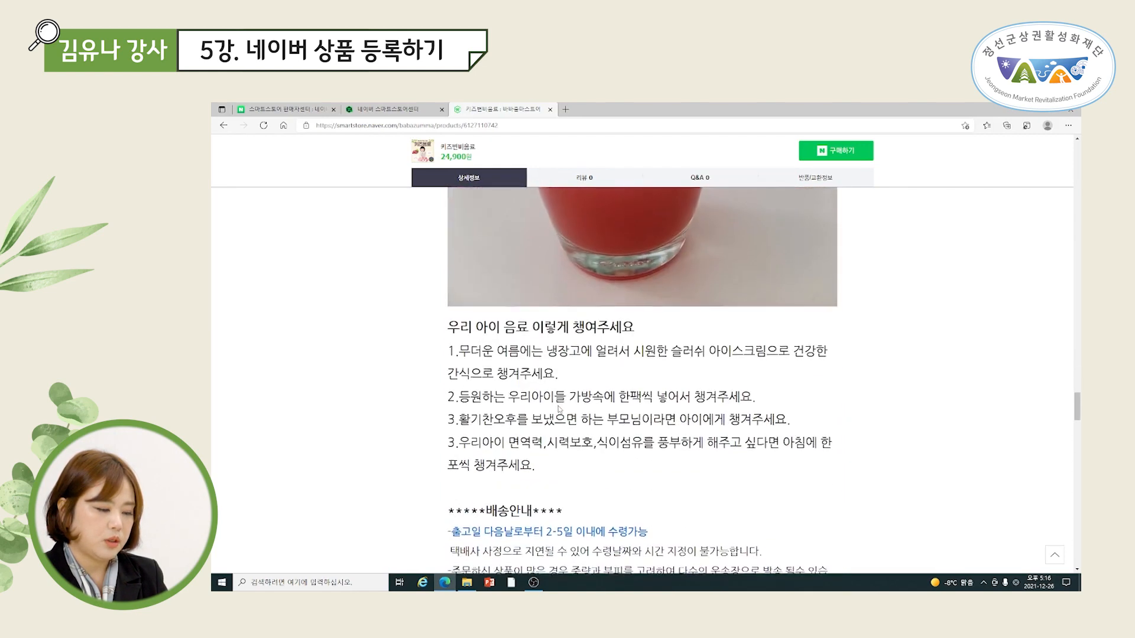
Review the serving suggestions, 배송안내 notes and 거래조건에 관한 정보 table on the product page, and return to the product photos.
scroll(559, 409, "down", 1)
scroll(559, 407, "up", 2)
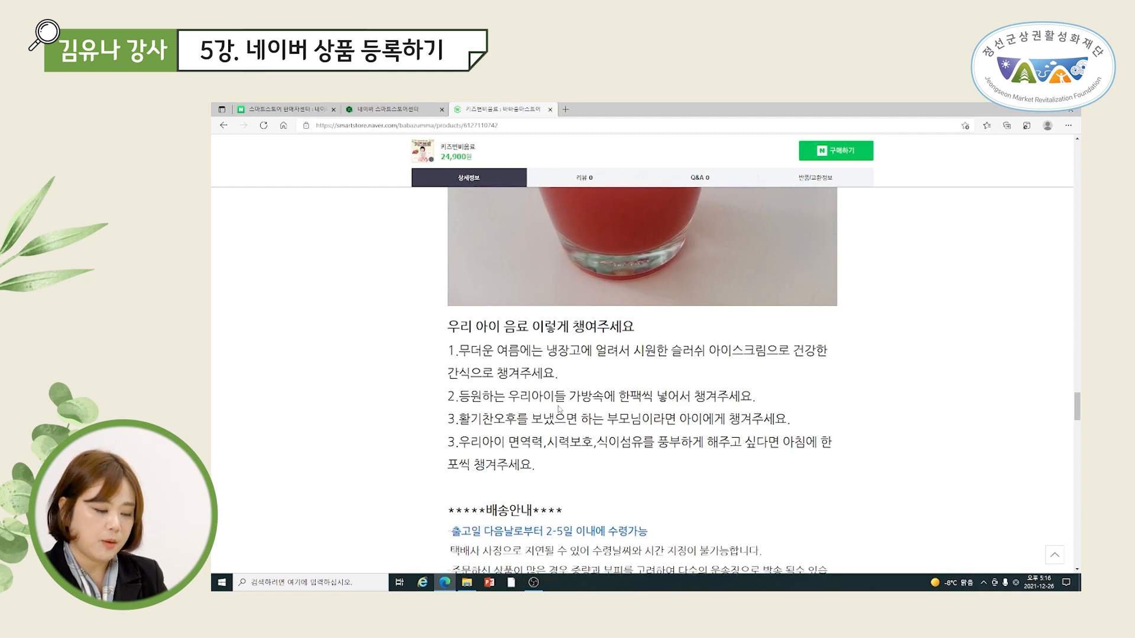
scroll(559, 409, "down", 10)
scroll(558, 405, "down", 4)
scroll(559, 409, "down", 4)
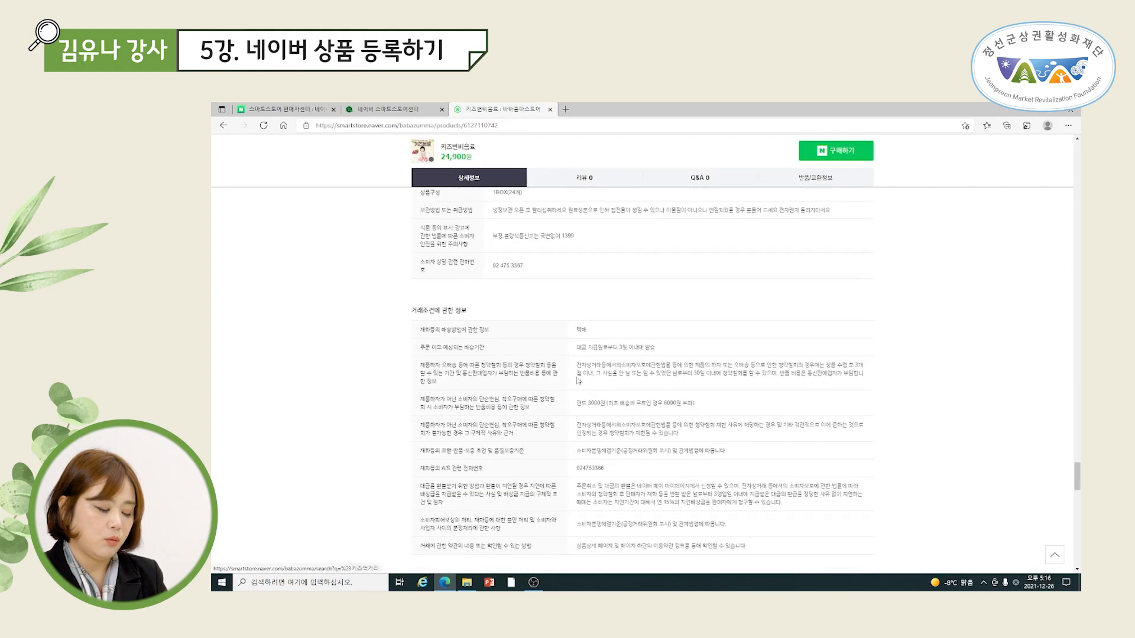
scroll(728, 471, "up", 15)
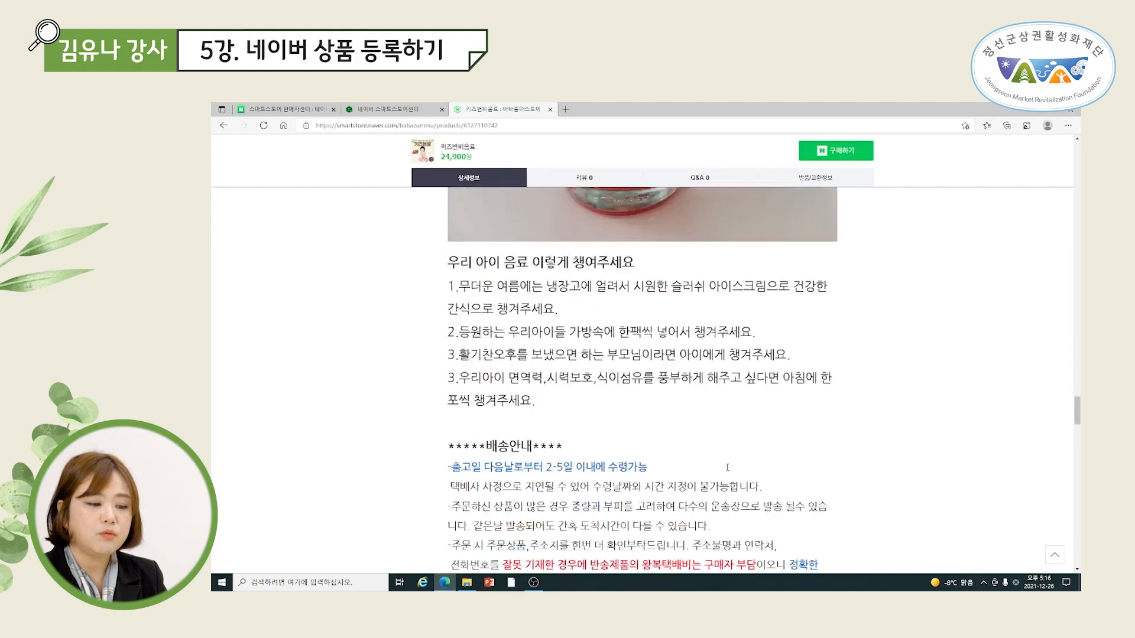
scroll(728, 471, "up", 1)
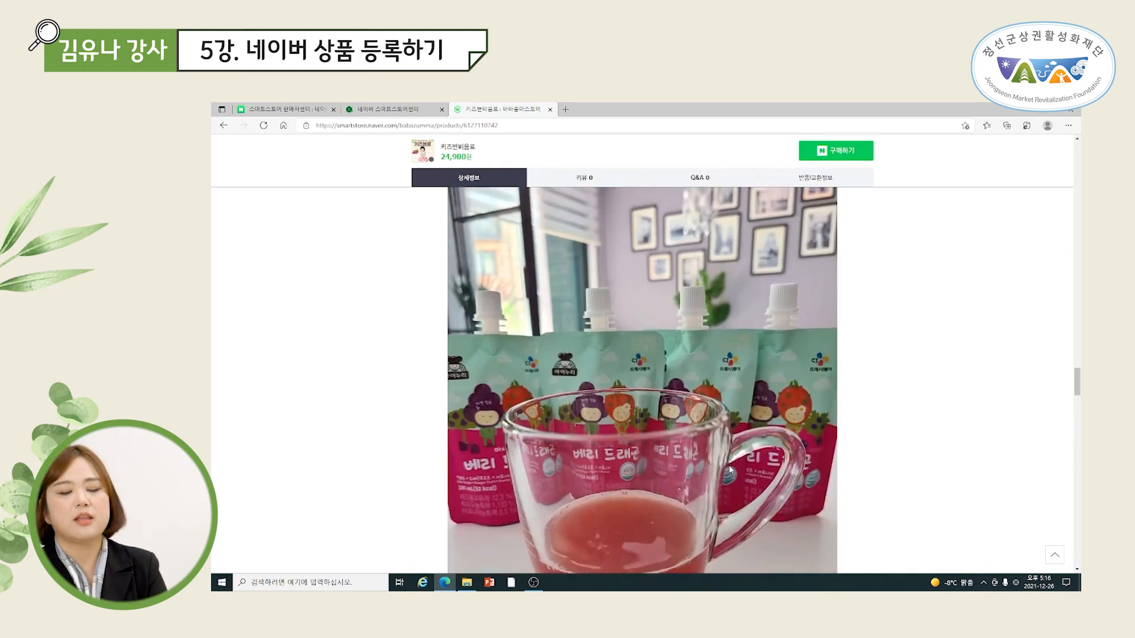